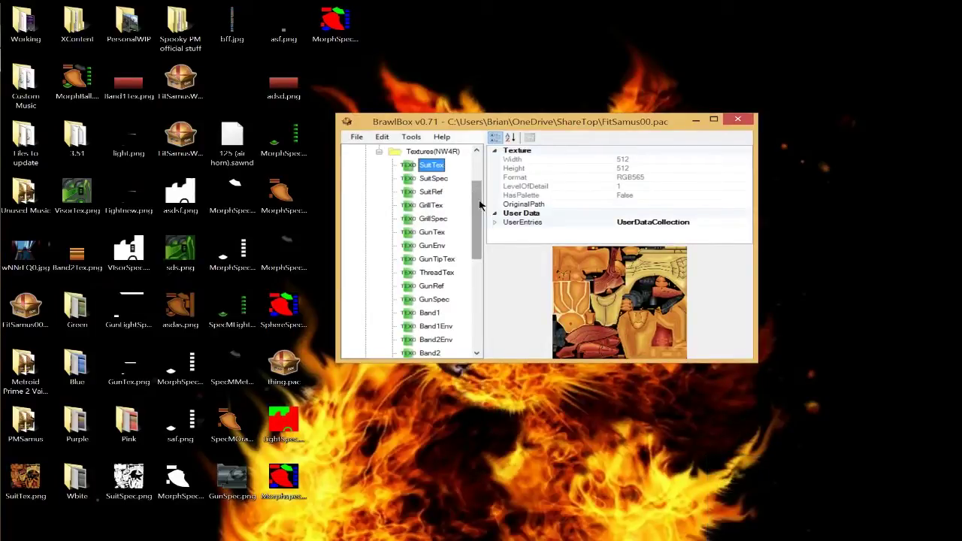
# Preview the textures of FitSamus00.pac one after another, from SuitSpec through ThreadTex.
pyautogui.click(435, 179)
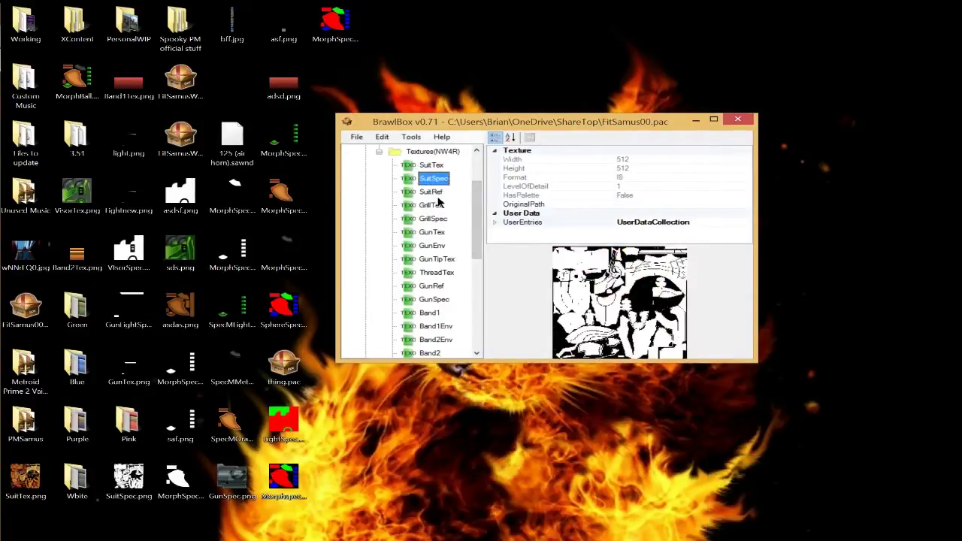
pyautogui.click(435, 192)
pyautogui.click(431, 205)
pyautogui.click(433, 218)
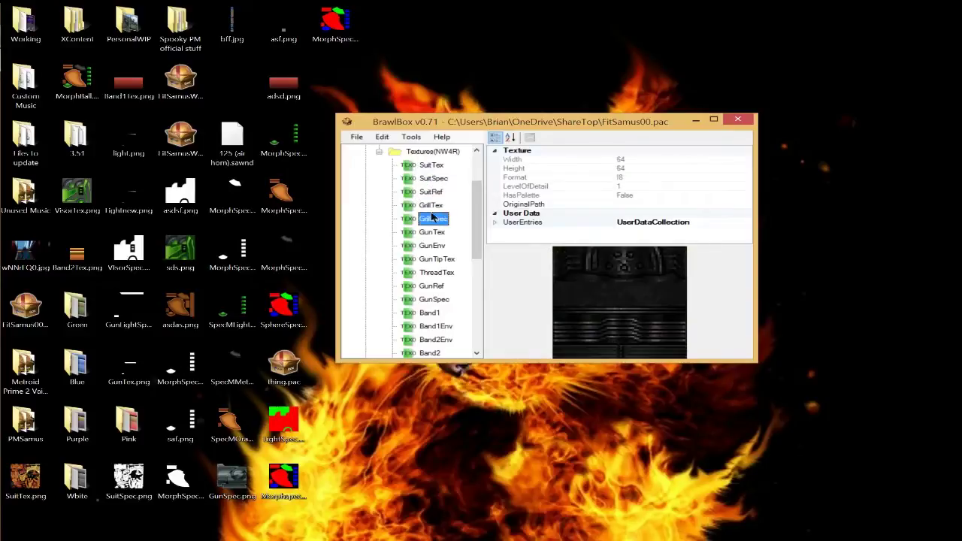
pyautogui.click(432, 232)
pyautogui.click(432, 246)
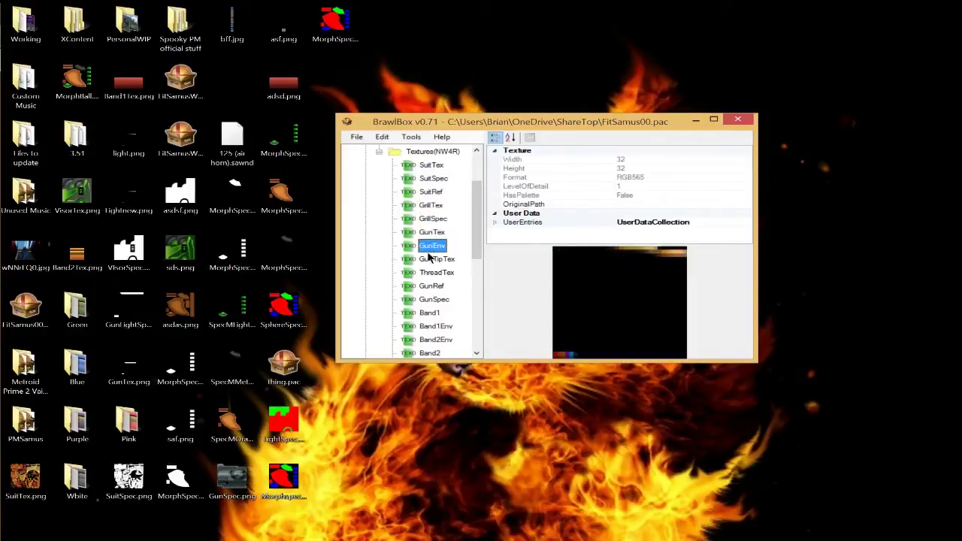
pyautogui.click(436, 259)
pyautogui.click(436, 272)
pyautogui.moveTo(474, 202); pyautogui.dragTo(481, 160)
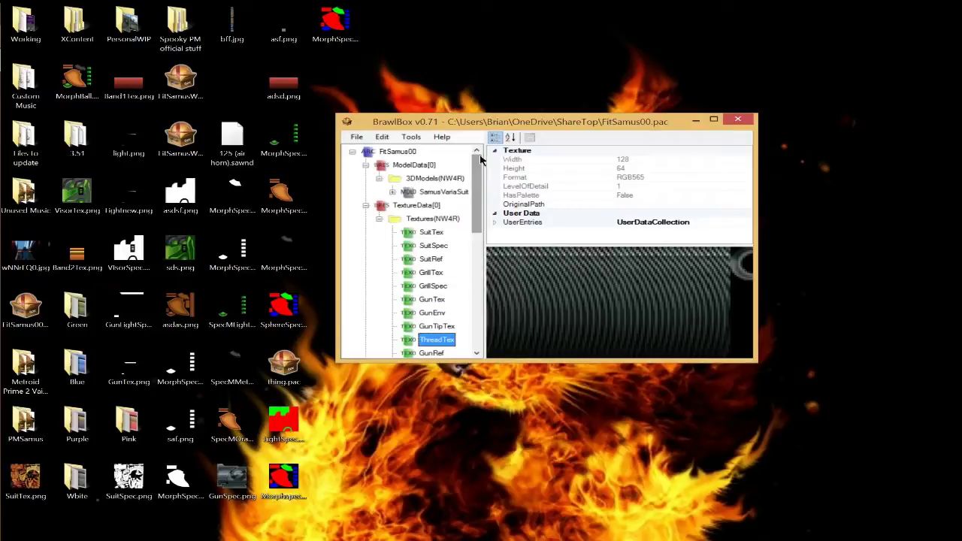
# Inspect the image formats offered when re-encoding the SuitTex texture, and cancel without converting it.
pyautogui.click(434, 246)
pyautogui.click(432, 232)
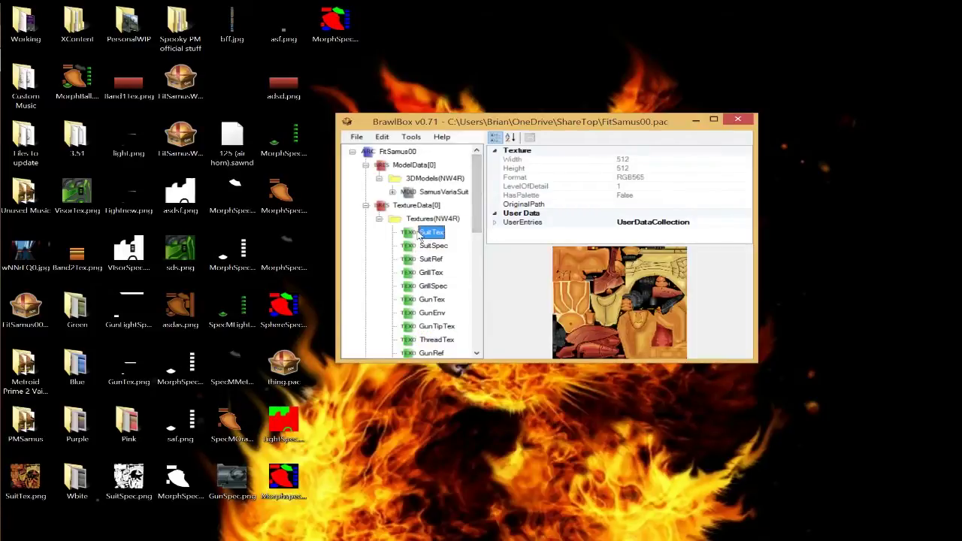
pyautogui.rightClick(434, 233)
pyautogui.click(460, 239)
pyautogui.click(714, 197)
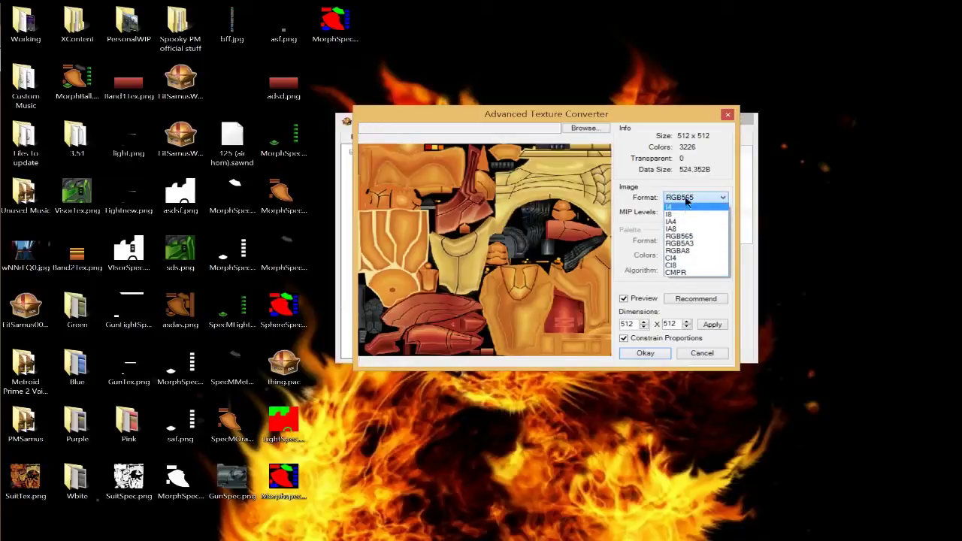
pyautogui.click(687, 198)
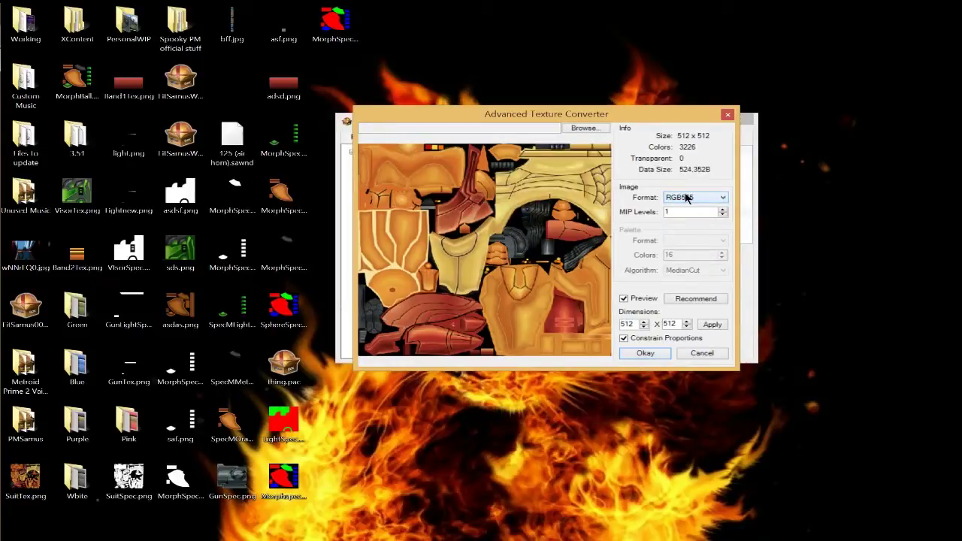
pyautogui.moveTo(628, 120); pyautogui.dragTo(319, 77)
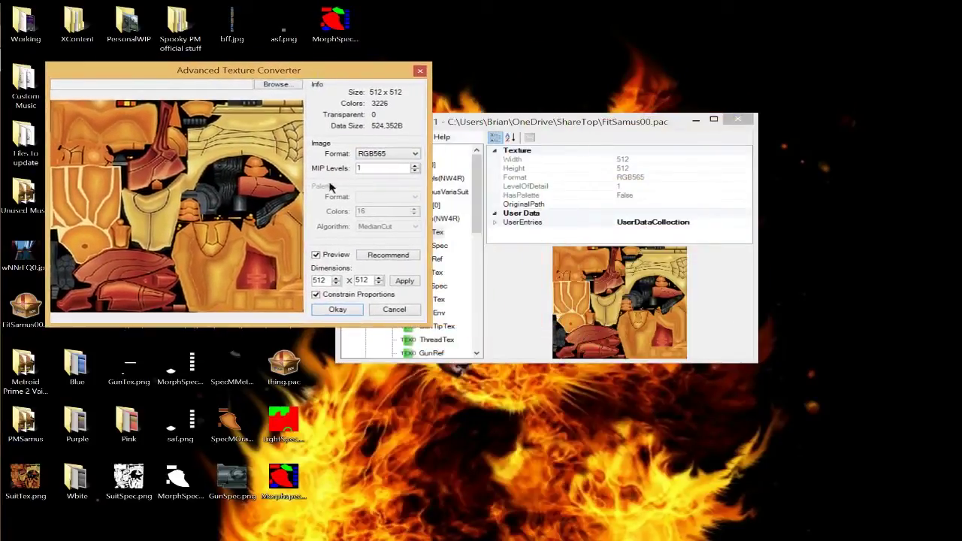
pyautogui.click(395, 310)
# Reopen the re-encode settings for the SuitTex texture and set its image format to CMPR.
pyautogui.rightClick(424, 231)
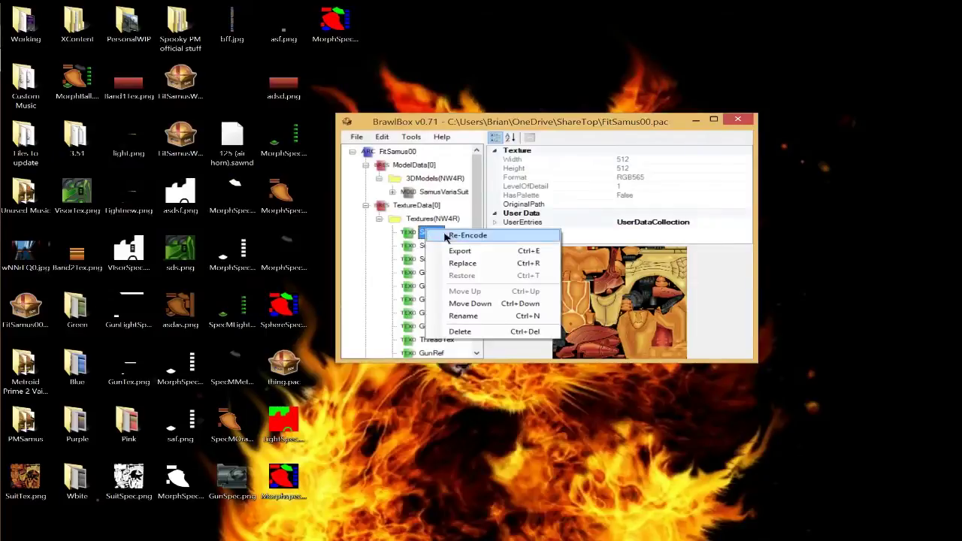
pyautogui.click(445, 238)
pyautogui.click(668, 201)
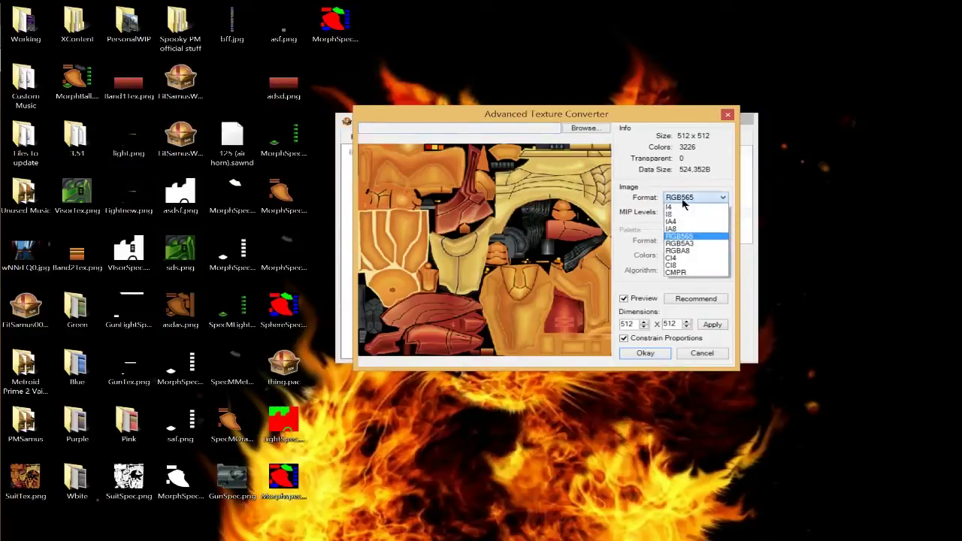
pyautogui.click(693, 273)
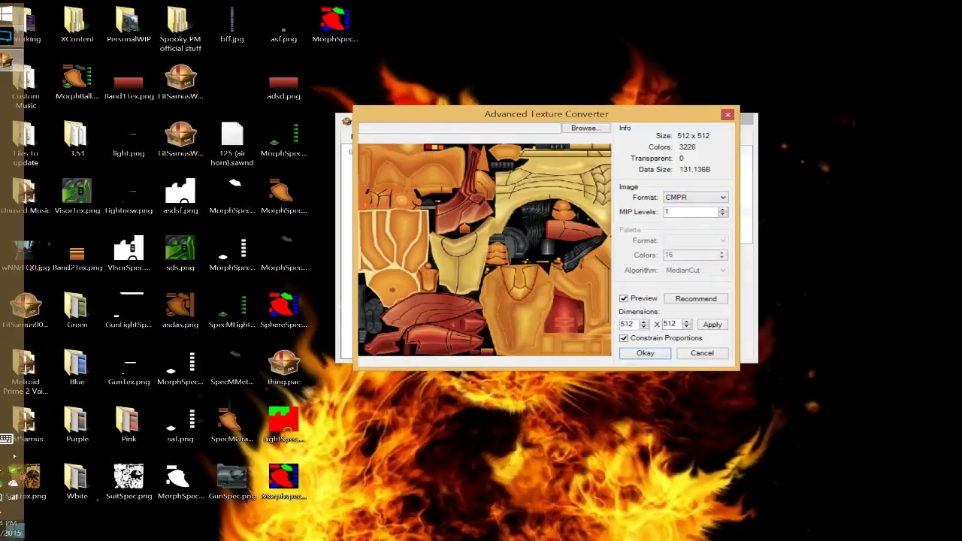
# Launch Photoshop and move the texture converter window aside while it loads.
pyautogui.click(15, 530)
pyautogui.click(636, 143)
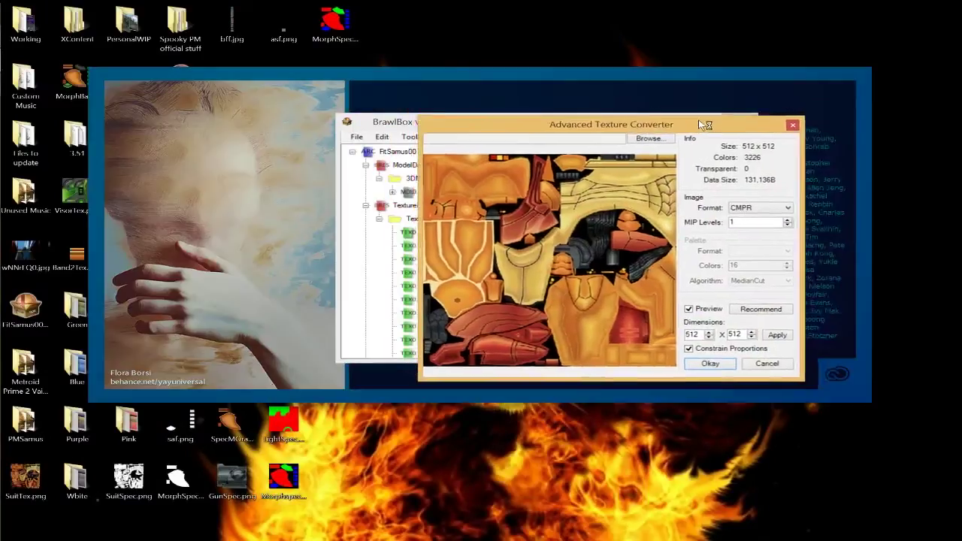
pyautogui.moveTo(705, 125); pyautogui.dragTo(741, 142)
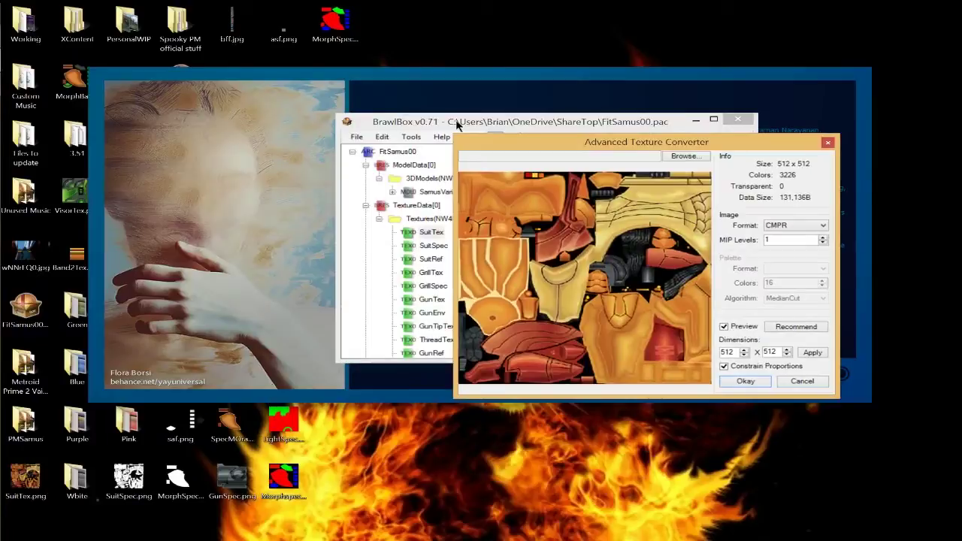
pyautogui.click(797, 226)
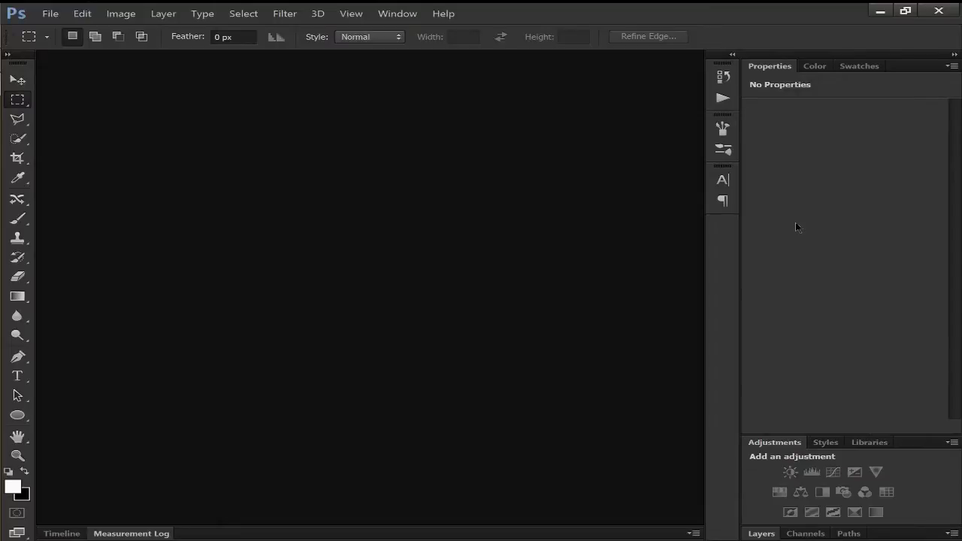
# Open the VisorTex.png image in Photoshop.
pyautogui.click(50, 14)
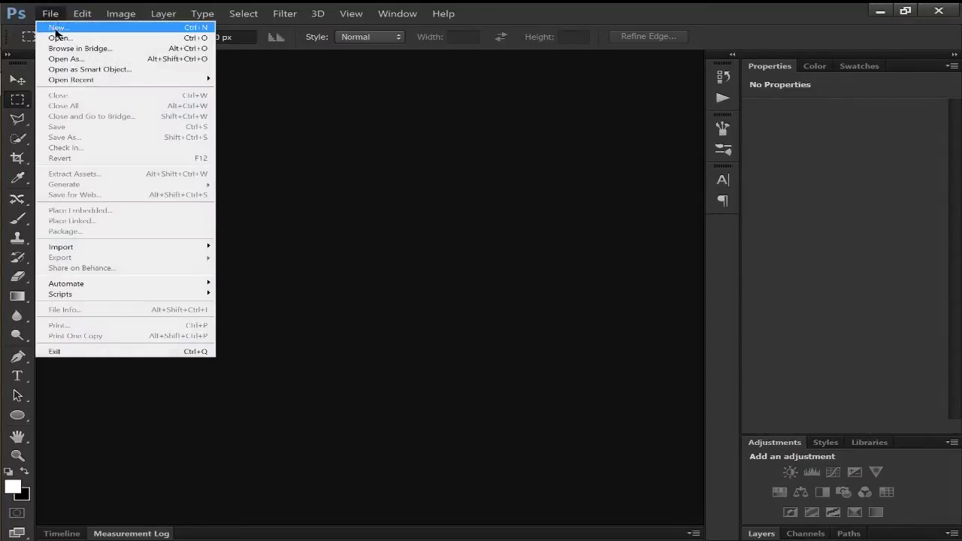
pyautogui.click(57, 38)
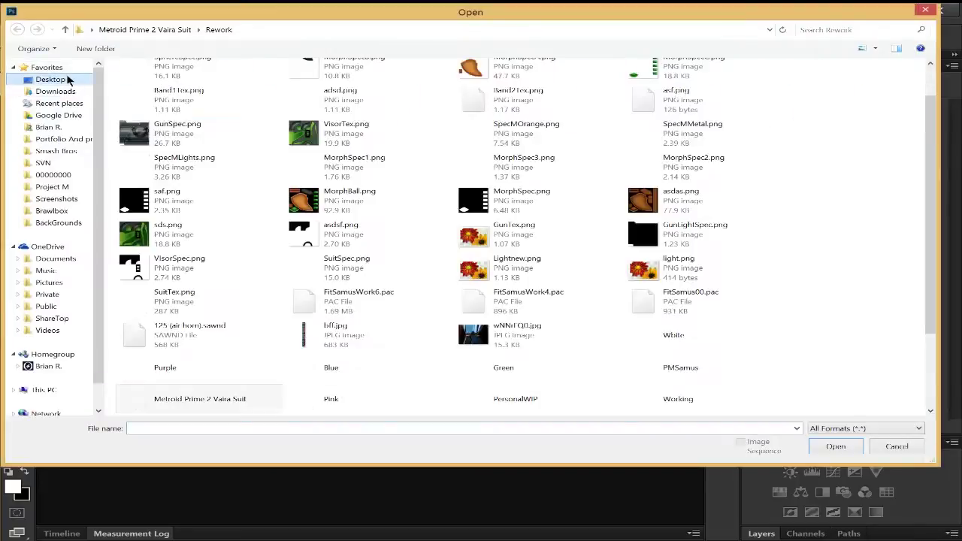
pyautogui.click(253, 139)
pyautogui.doubleClick(316, 135)
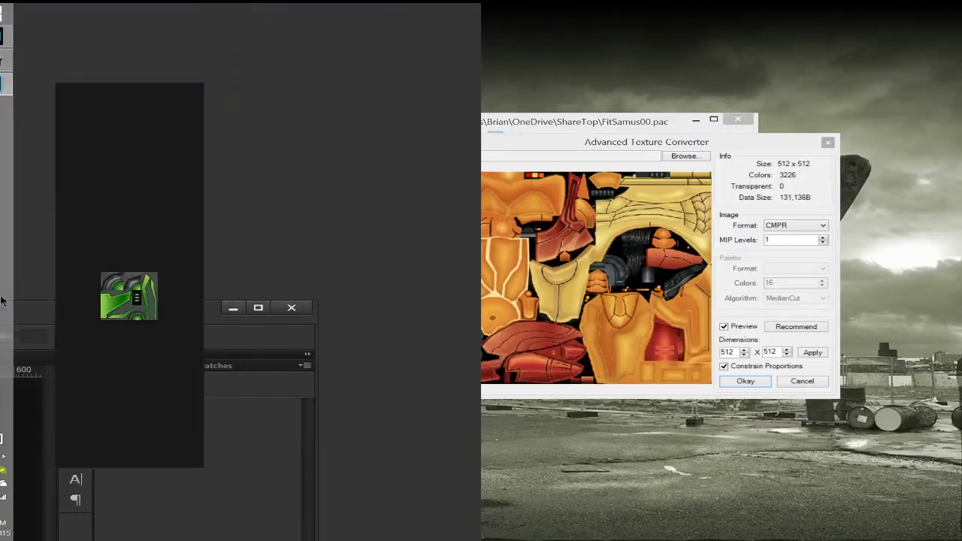
# Place Photoshop beside the texture converter, collapse its side panels and enlarge VisorTex.png to about 455%.
pyautogui.hotkey('ctrl', '0')
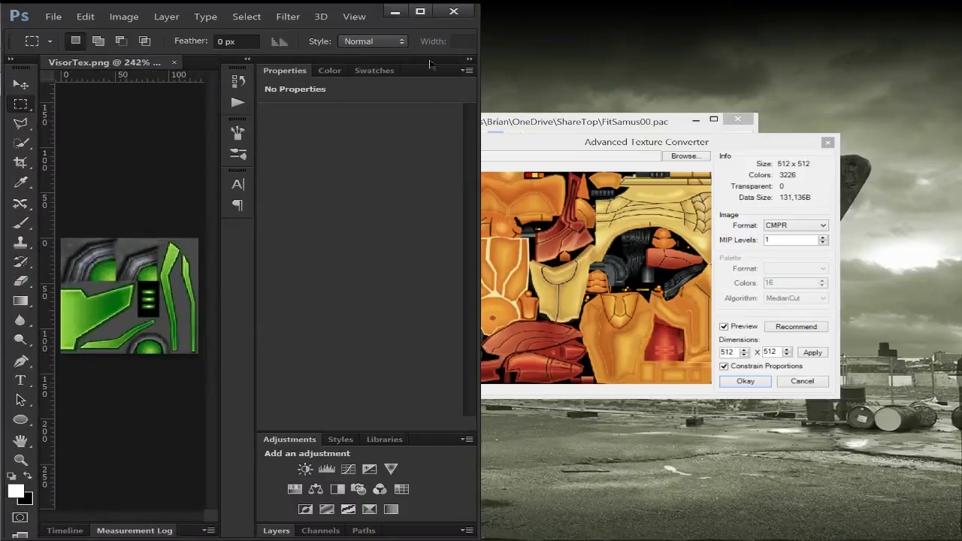
pyautogui.click(469, 61)
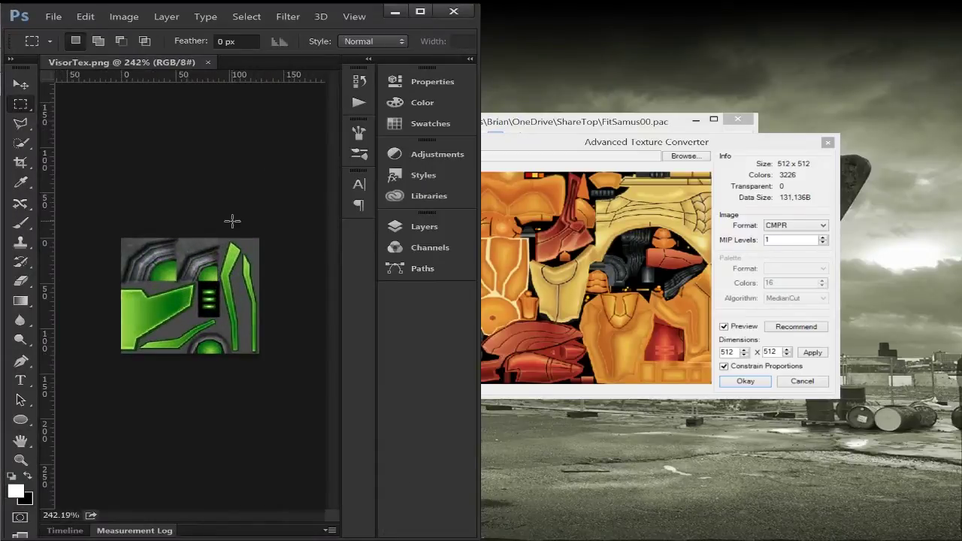
pyautogui.keyDown('alt'); pyautogui.scroll(3, 233, 218); pyautogui.keyUp('alt')
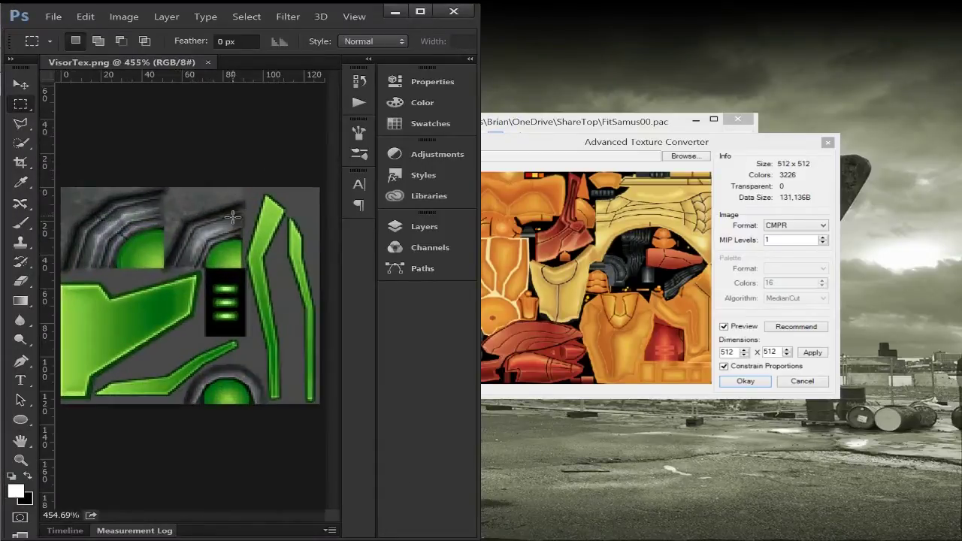
pyautogui.press('b')
# Start a Save for Web export of VisorTex.png and set its file format to PNG-8.
pyautogui.hotkey('ctrl', 'alt', 'shift', 's')
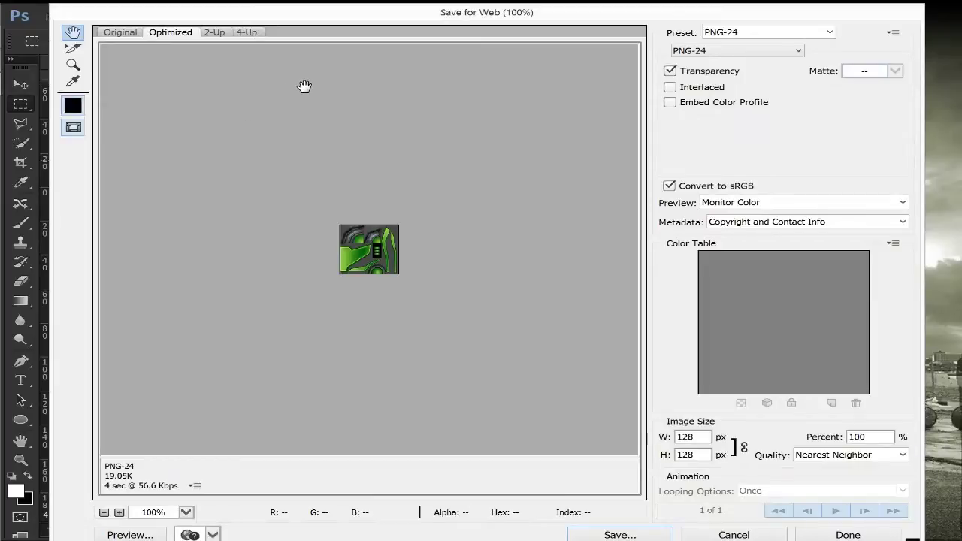
pyautogui.click(741, 54)
pyautogui.click(741, 54)
pyautogui.moveTo(814, 20); pyautogui.dragTo(676, 18)
pyautogui.click(781, 155)
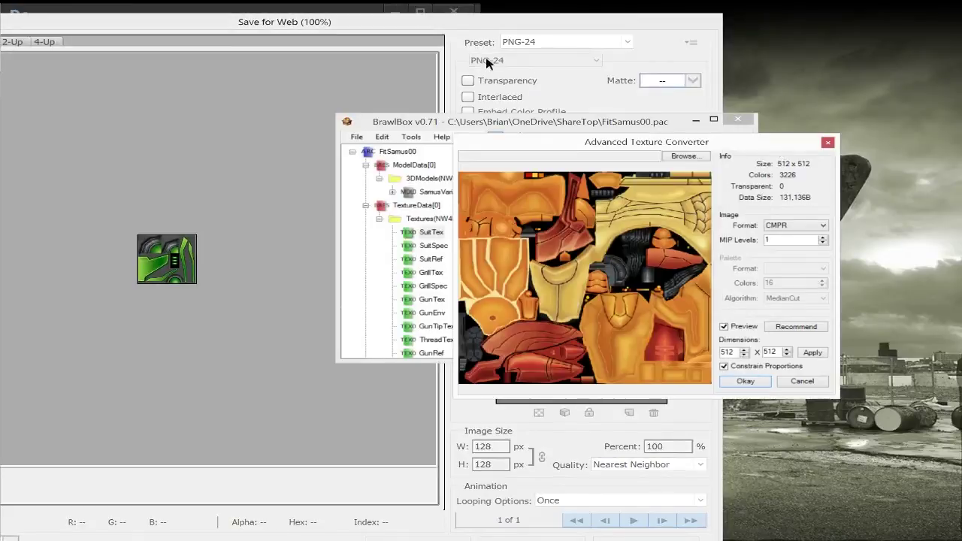
pyautogui.click(487, 60)
pyautogui.moveTo(473, 23); pyautogui.dragTo(611, 21)
pyautogui.click(630, 59)
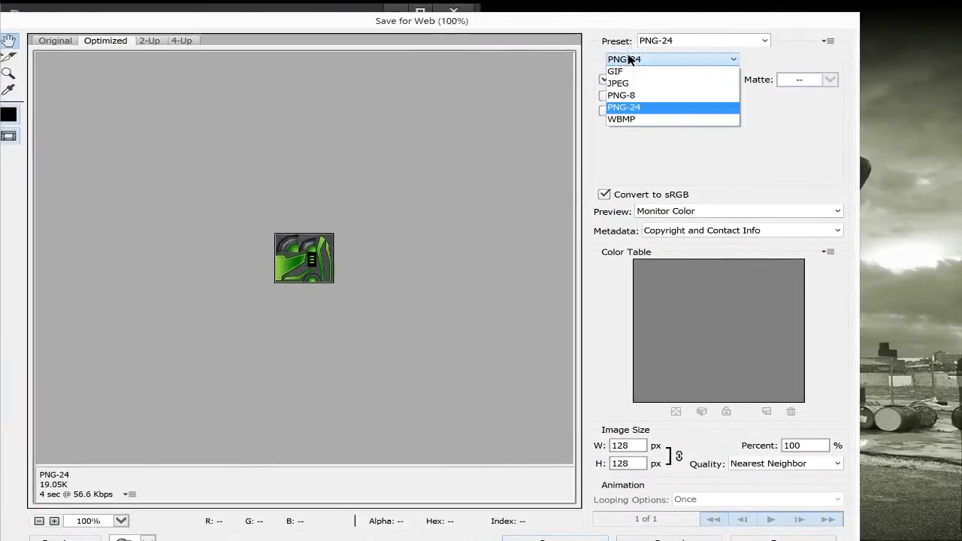
pyautogui.click(630, 95)
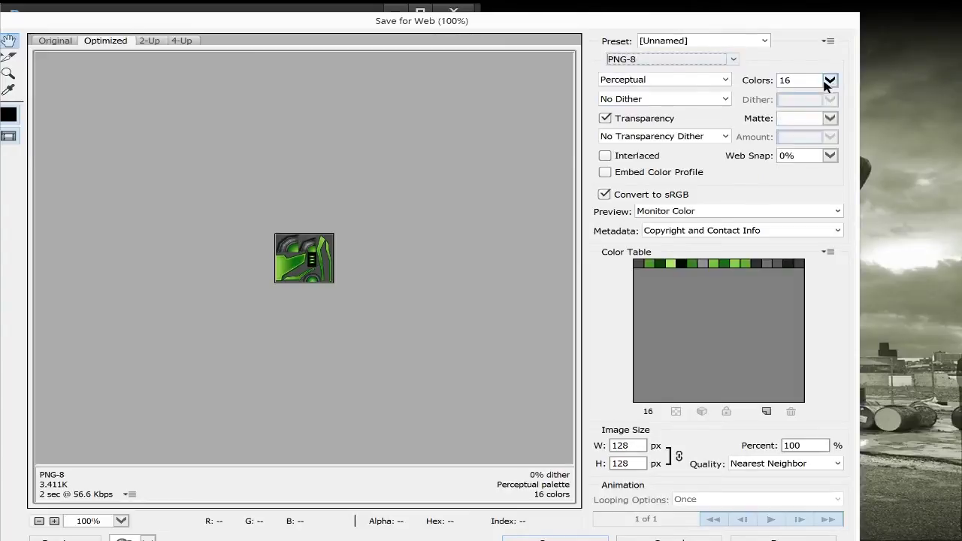
# Apply the PNG-8 128 Dithered preset to the export and enlarge its preview to 800%.
pyautogui.click(765, 42)
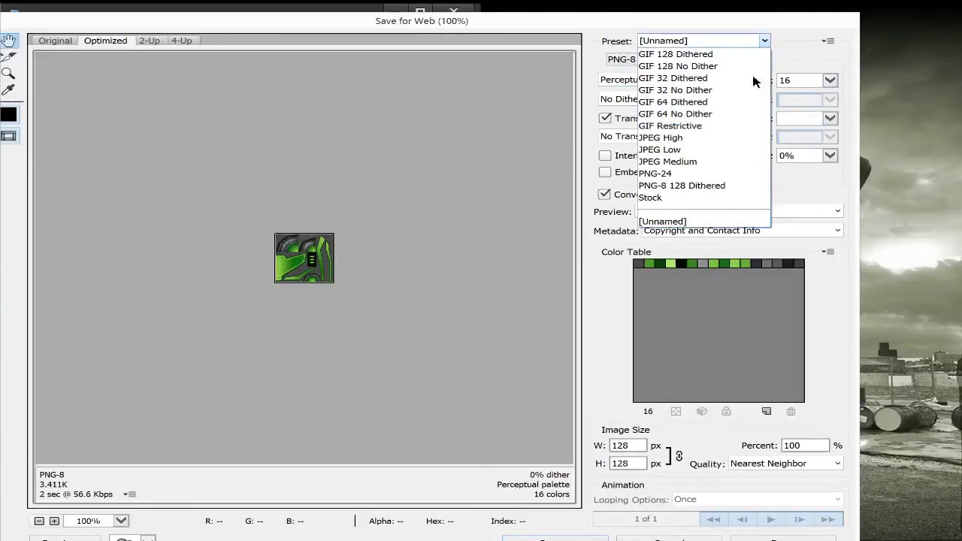
pyautogui.click(696, 188)
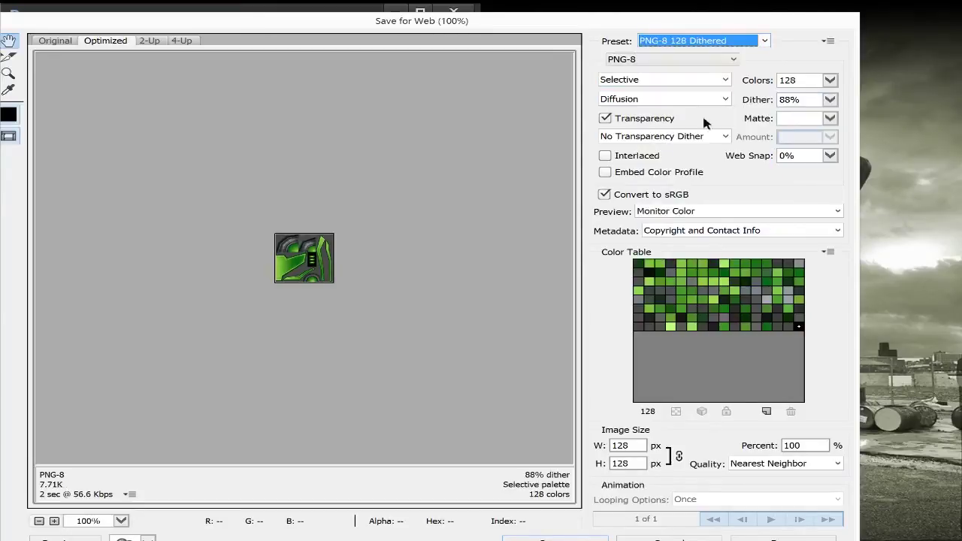
pyautogui.click(53, 521)
pyautogui.click(54, 521)
pyautogui.click(54, 521)
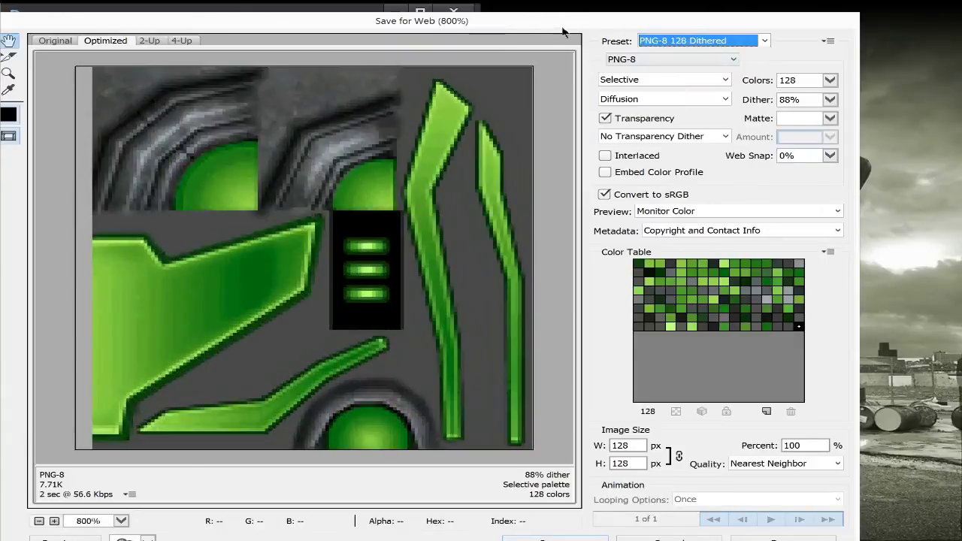
pyautogui.moveTo(551, 23)
pyautogui.mouseDown()
pyautogui.moveTo(503, 25)
pyautogui.moveTo(554, 30)
pyautogui.mouseUp()
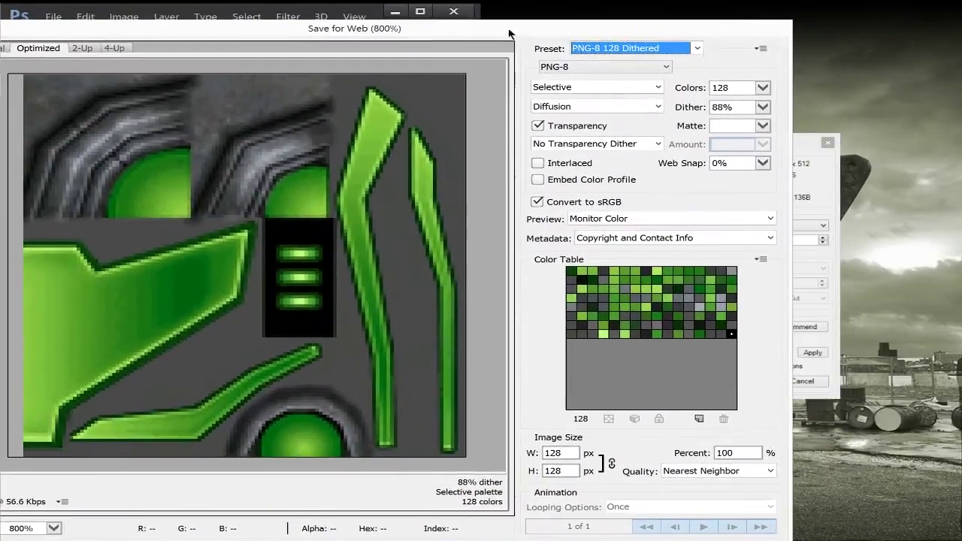
# In BrawlBox's texture converter, raise the MIP levels, return them to 1, and move the converter off the main window.
pyautogui.click(796, 224)
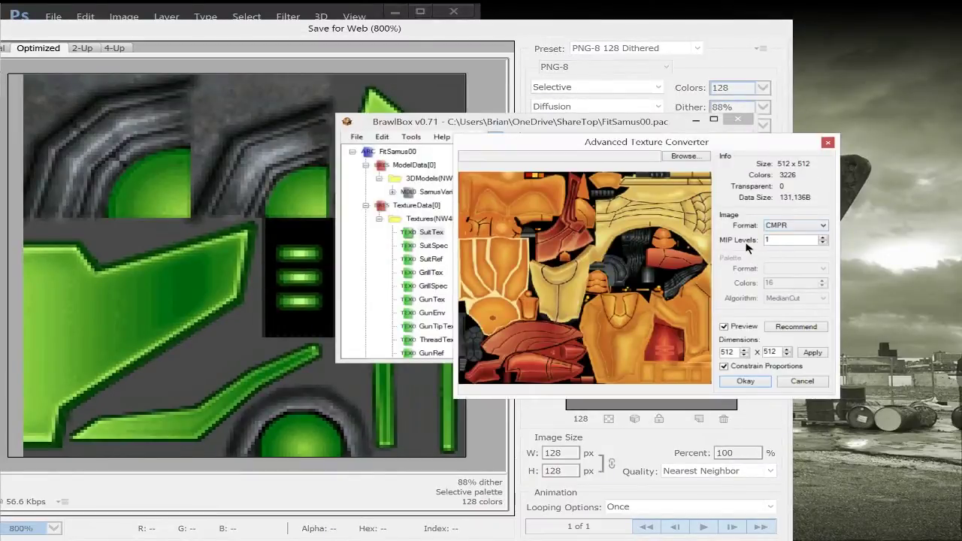
pyautogui.click(823, 237)
pyautogui.click(823, 236)
pyautogui.click(823, 237)
pyautogui.click(823, 237)
pyautogui.click(823, 238)
pyautogui.click(824, 243)
pyautogui.click(824, 242)
pyautogui.click(823, 243)
pyautogui.click(823, 243)
pyautogui.click(823, 243)
pyautogui.moveTo(735, 151); pyautogui.dragTo(840, 284)
pyautogui.click(530, 120)
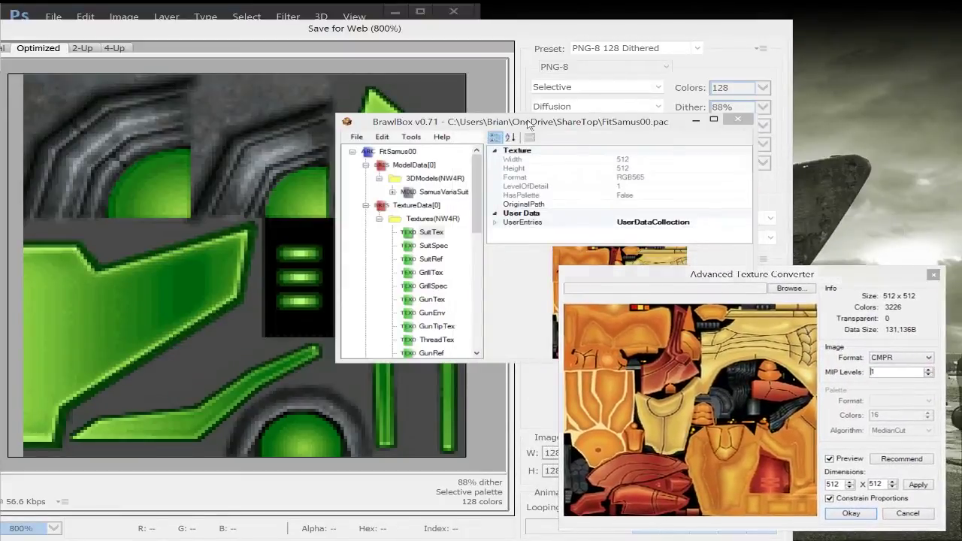
# Review the export presets and the dithered VisorTex.png preview in Photoshop, and return to BrawlBox's texture converter.
pyautogui.click(643, 30)
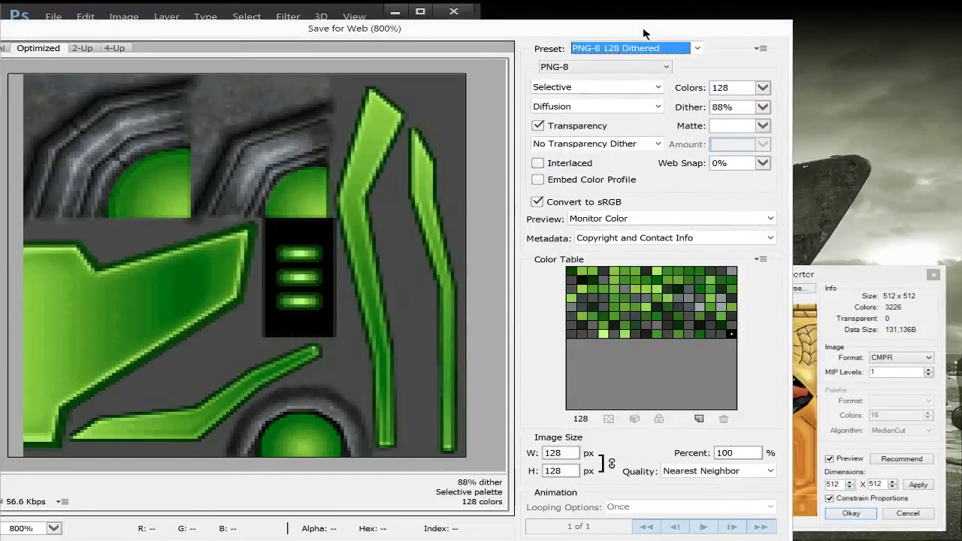
pyautogui.click(697, 48)
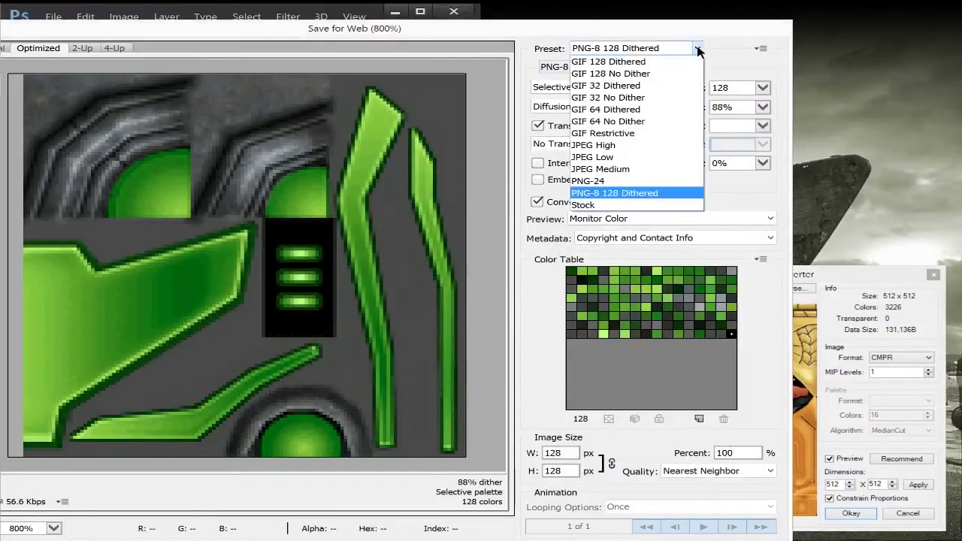
pyautogui.click(695, 49)
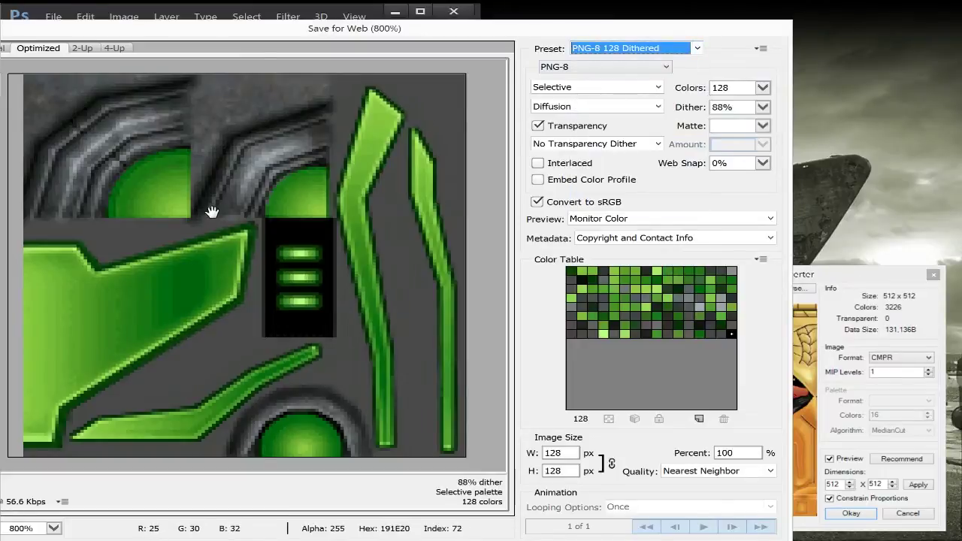
pyautogui.click(392, 190)
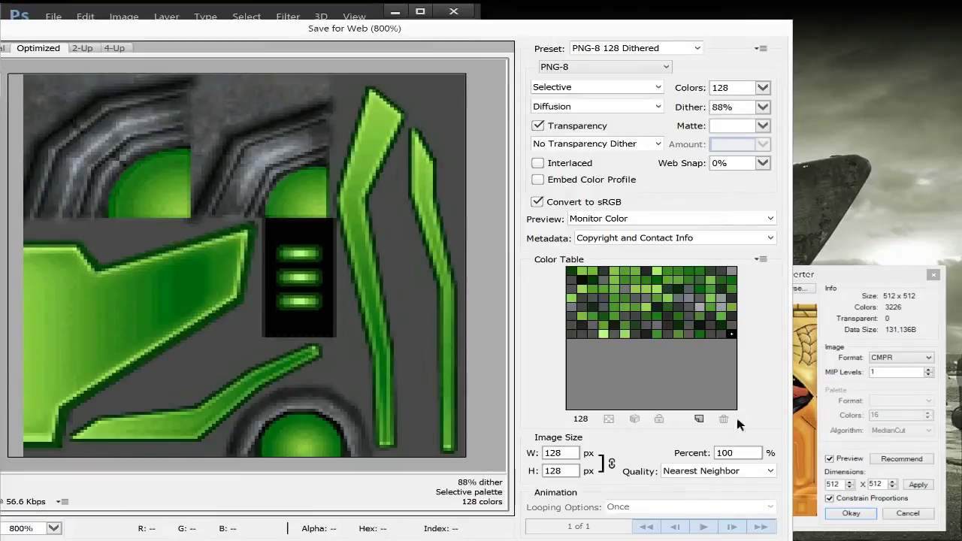
pyautogui.click(818, 272)
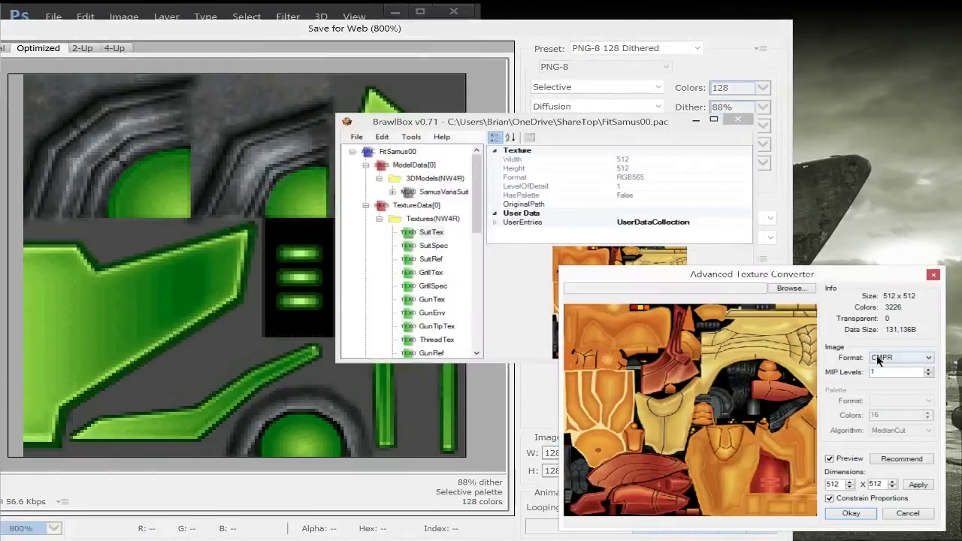
# Cancel the SuitTex conversion and load MorphSpecA.png into the texture converter as a texture import for TextureData[0].
pyautogui.click(893, 515)
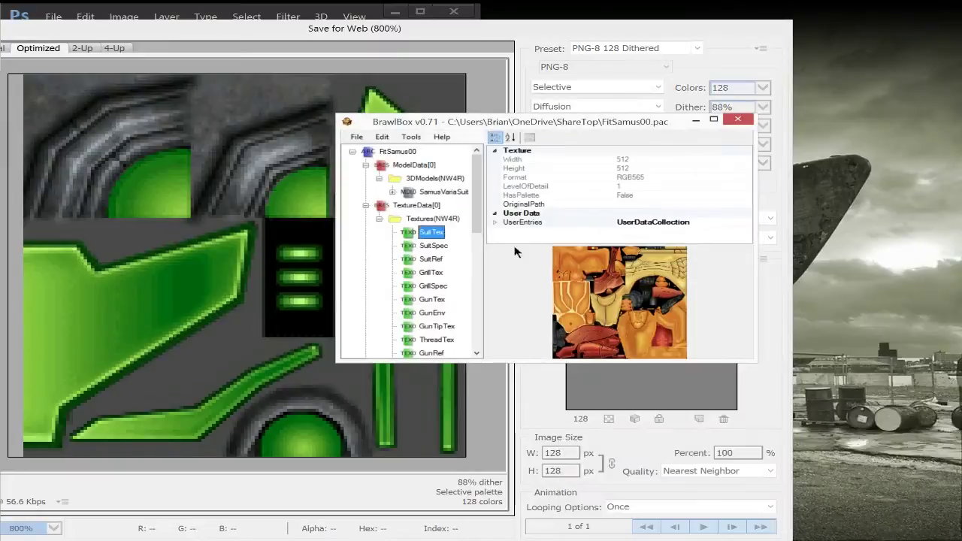
pyautogui.rightClick(429, 207)
pyautogui.moveTo(478, 223)
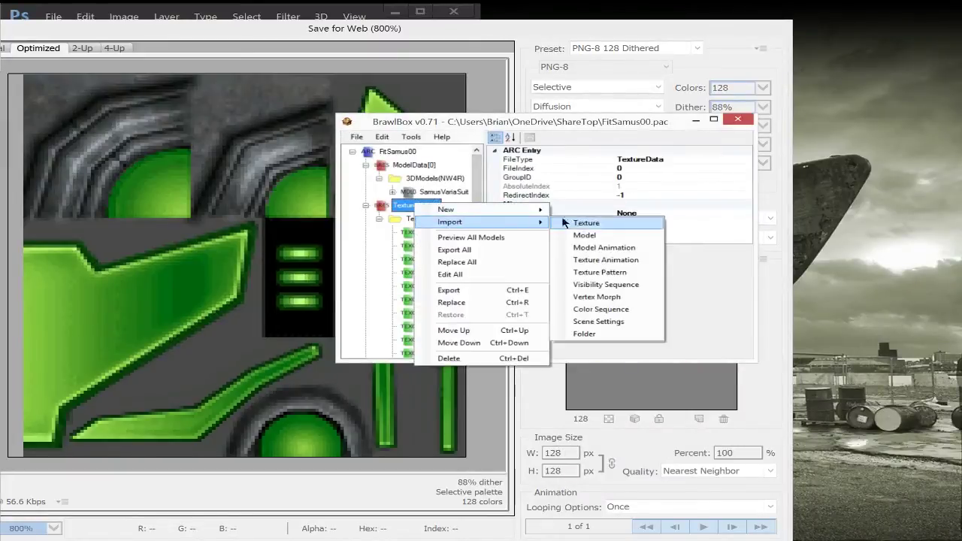
pyautogui.click(582, 222)
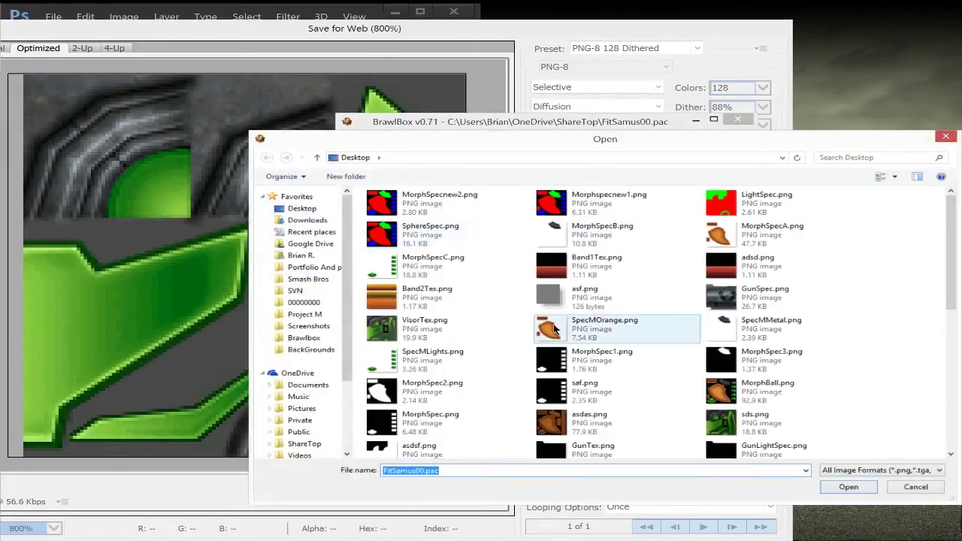
pyautogui.click(568, 339)
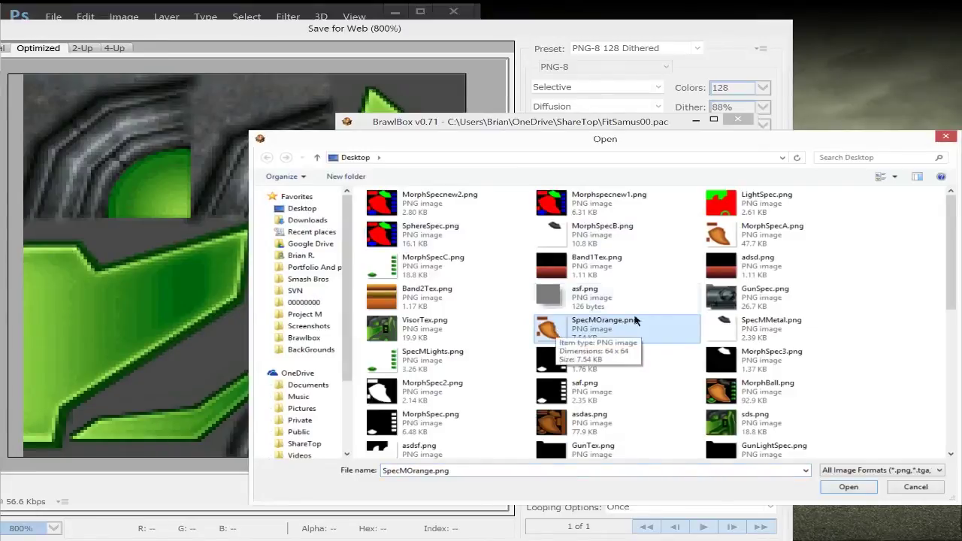
pyautogui.doubleClick(733, 235)
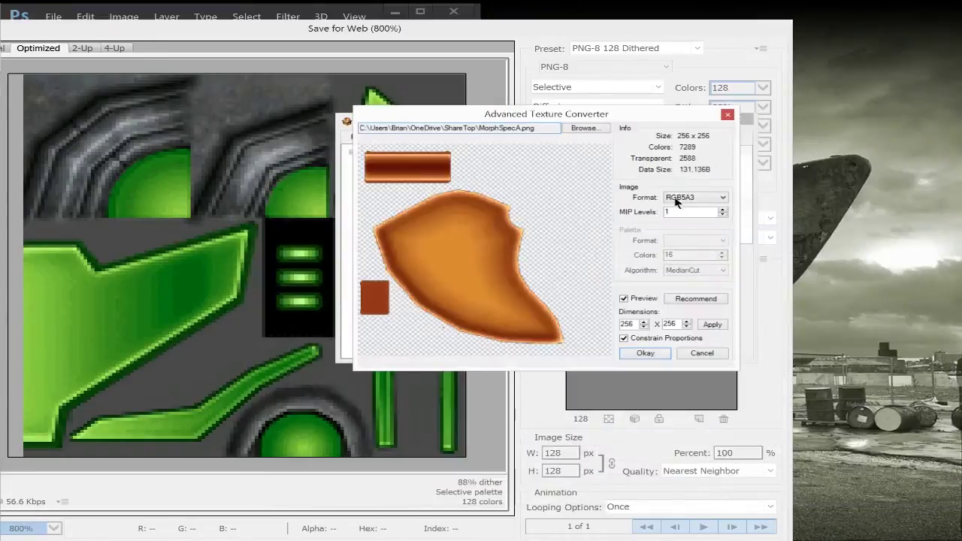
# Enlarge the texture converter window and reposition it so the MorphSpecA.png preview shows larger.
pyautogui.moveTo(738, 370); pyautogui.dragTo(848, 501)
pyautogui.moveTo(698, 115); pyautogui.dragTo(475, 126)
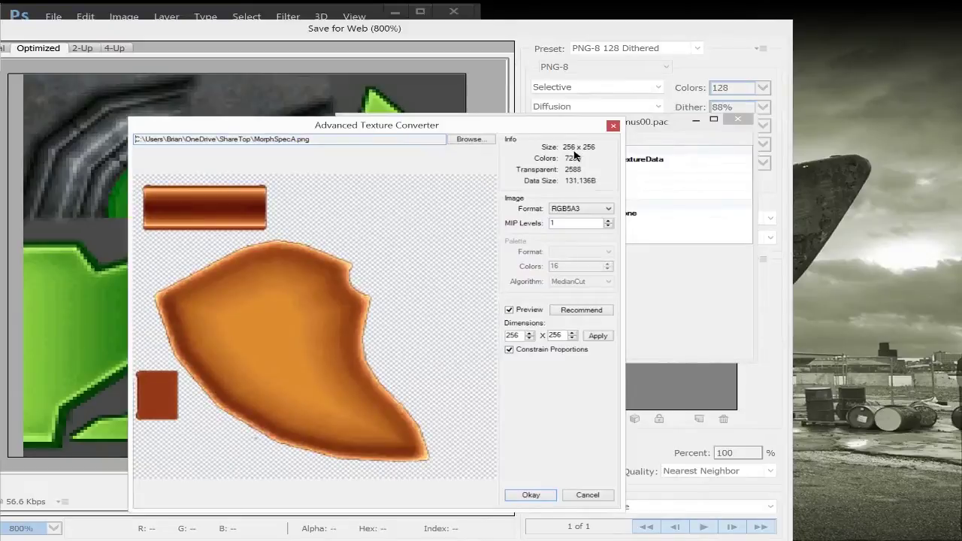
pyautogui.moveTo(573, 130); pyautogui.dragTo(636, 138)
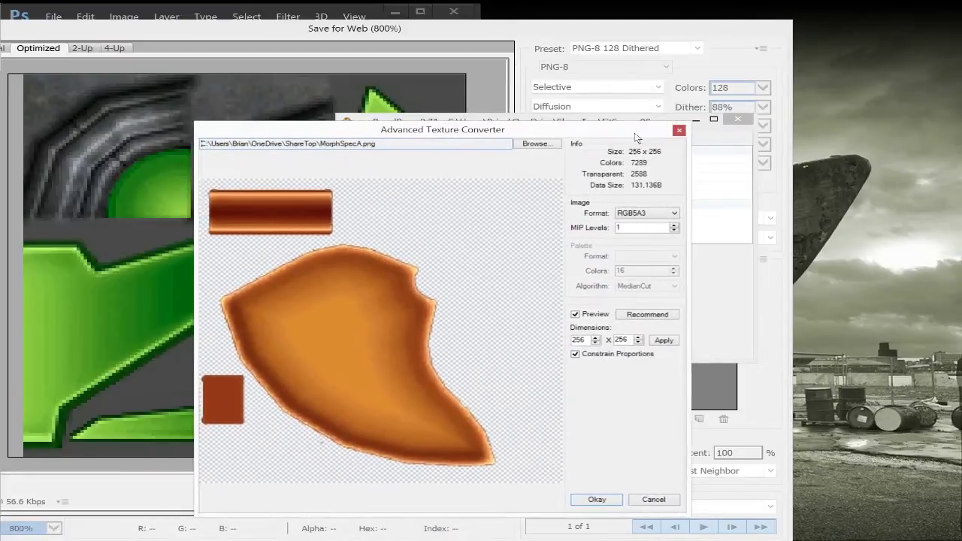
# Preview MorphSpecA.png in the CMPR and I4 image formats, and return the format to CMPR.
pyautogui.click(646, 212)
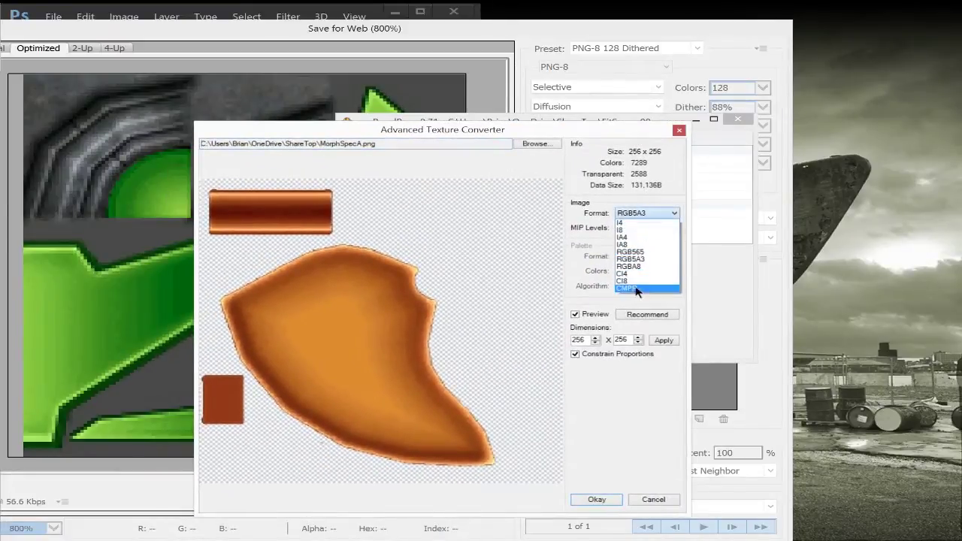
pyautogui.click(639, 292)
pyautogui.click(634, 215)
pyautogui.click(632, 223)
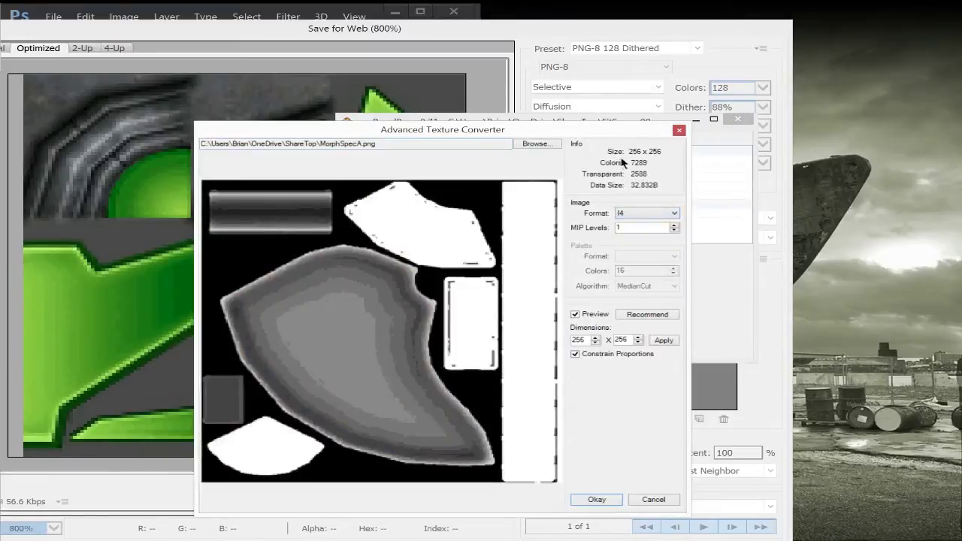
pyautogui.click(641, 214)
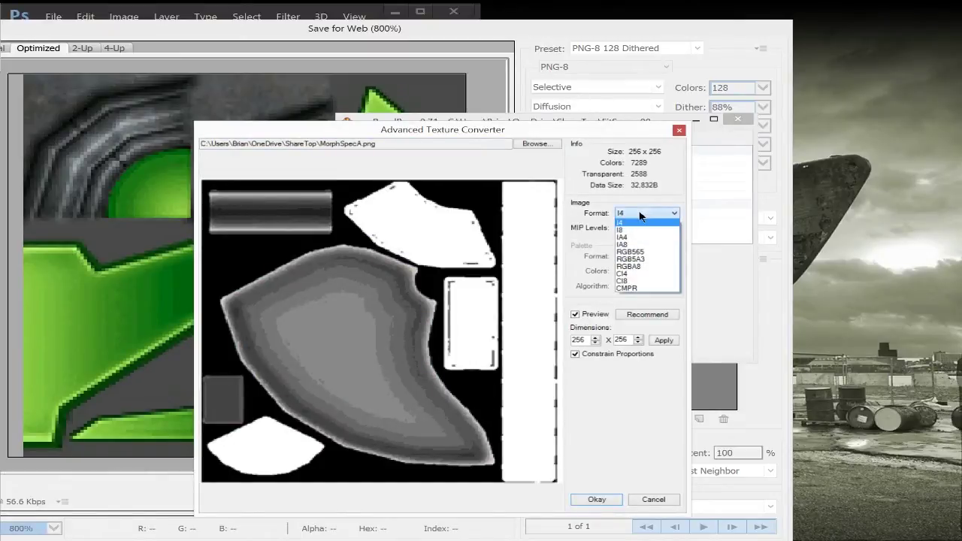
pyautogui.click(637, 287)
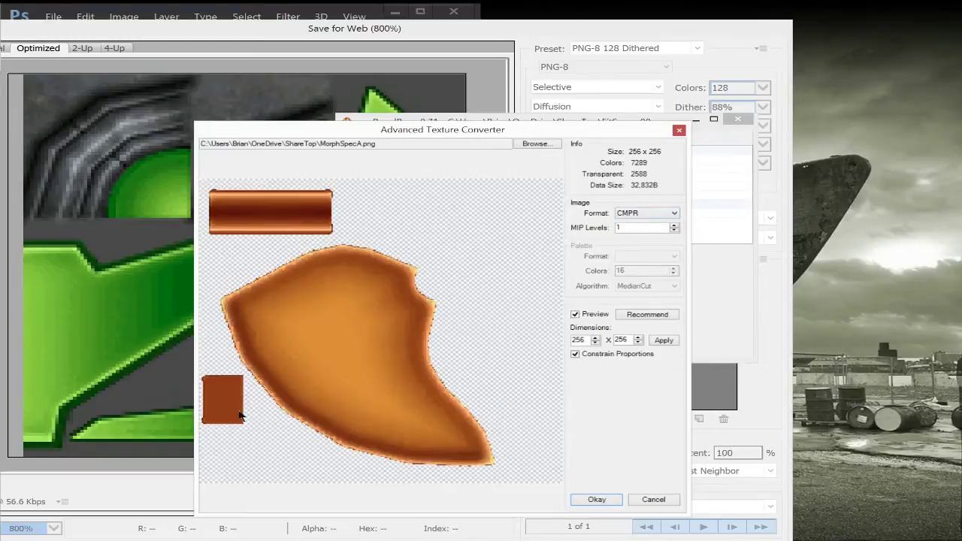
# Compare MorphSpecA.png in the RGB565, RGB5A3 and RGBA8 formats, and set the image format back to CMPR.
pyautogui.click(630, 214)
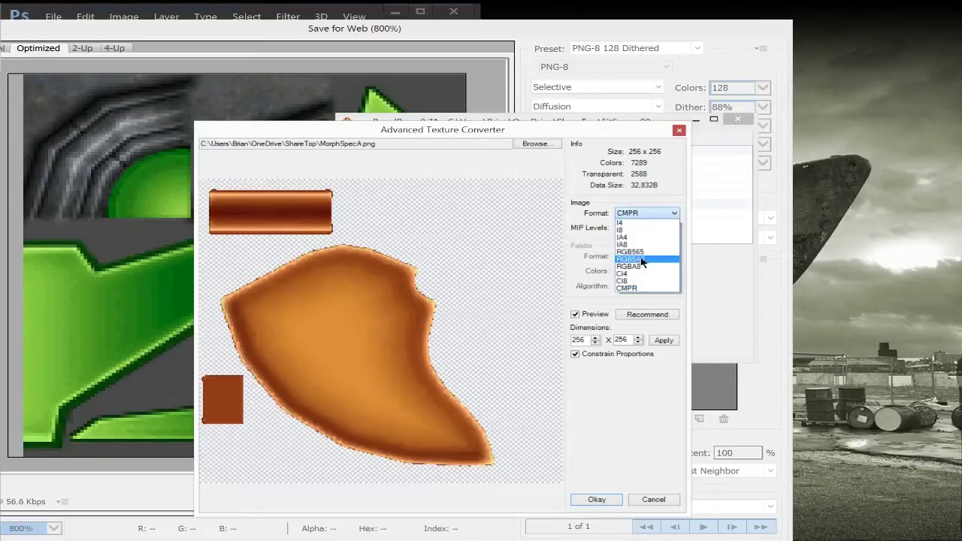
pyautogui.click(639, 260)
pyautogui.click(645, 213)
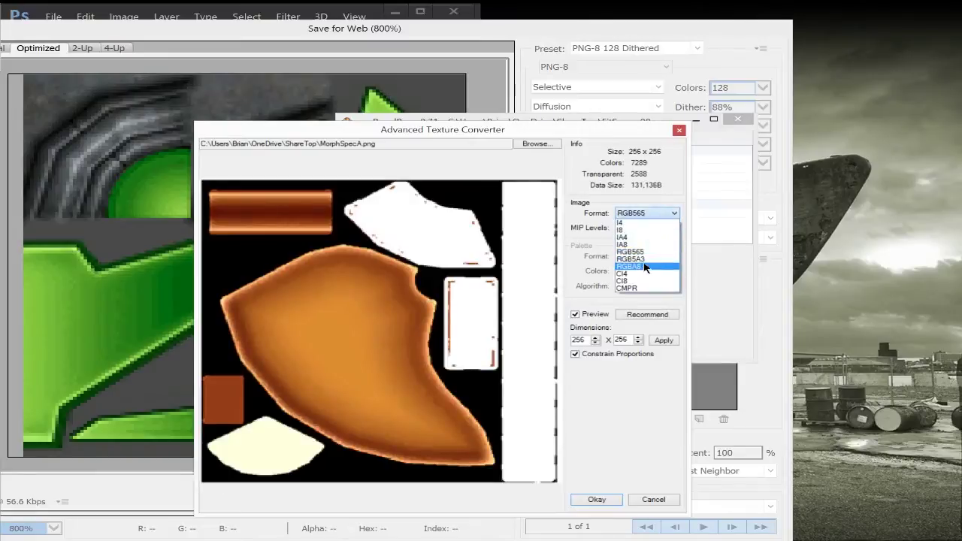
pyautogui.click(639, 259)
pyautogui.click(645, 214)
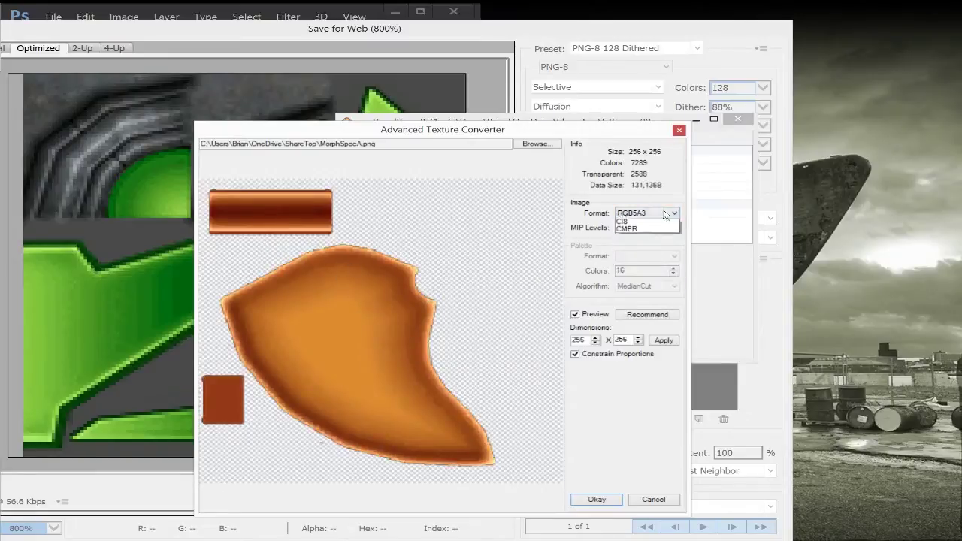
pyautogui.click(639, 273)
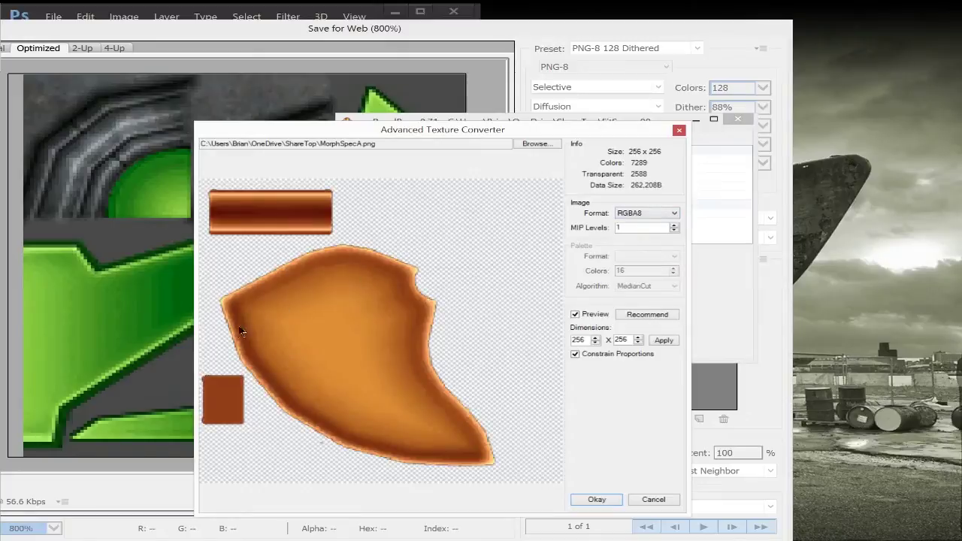
pyautogui.click(650, 213)
pyautogui.click(629, 288)
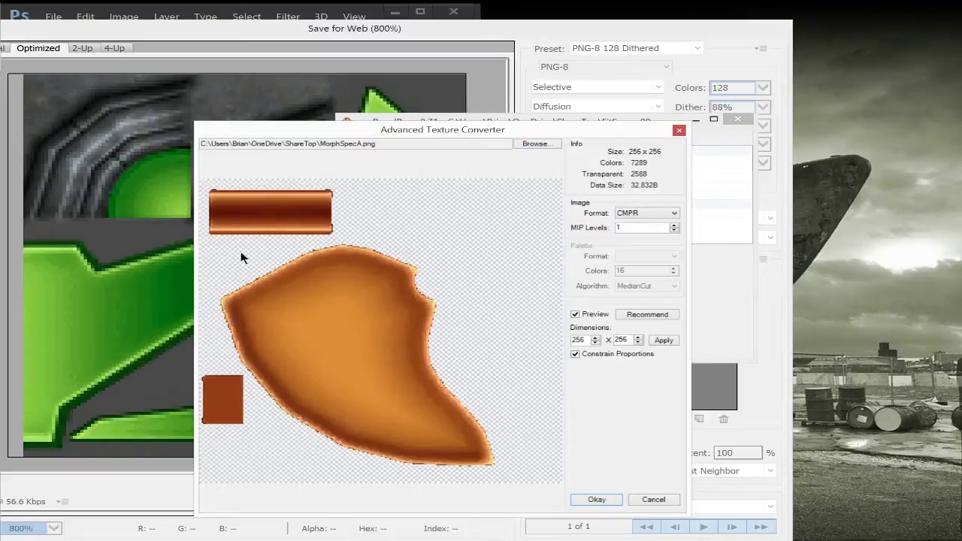
# Reposition the texture converter to examine the CMPR preview and cancel the MorphSpecA.png import.
pyautogui.moveTo(386, 135); pyautogui.dragTo(239, 148)
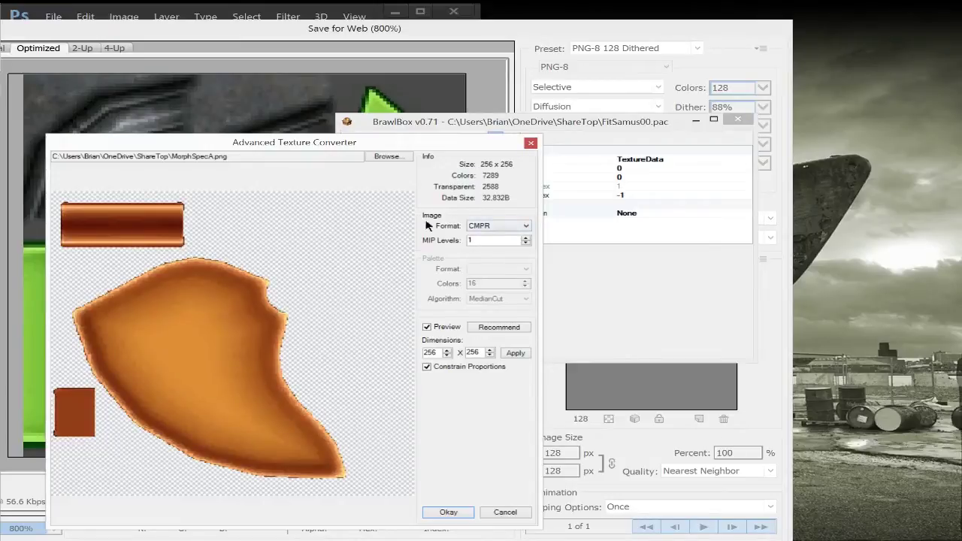
pyautogui.moveTo(396, 147); pyautogui.dragTo(502, 126)
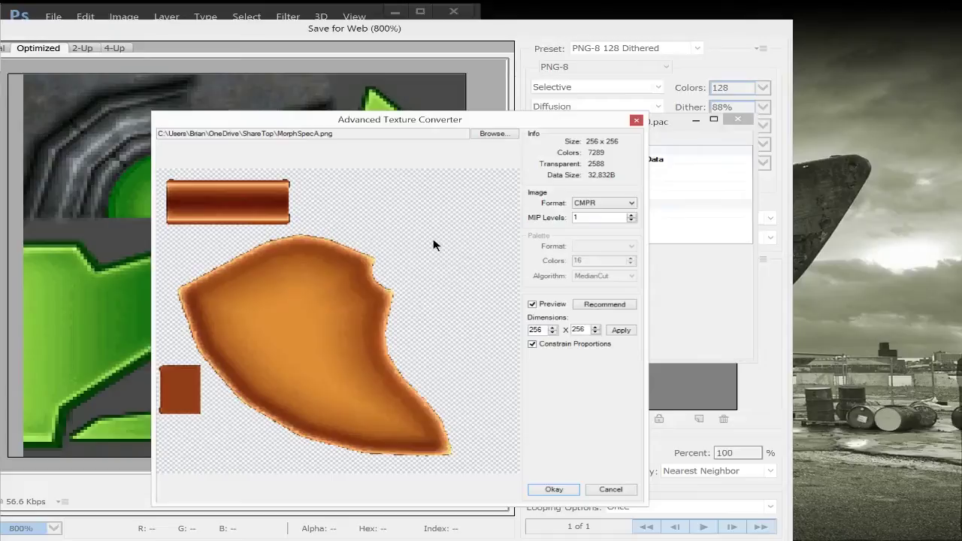
pyautogui.click(607, 487)
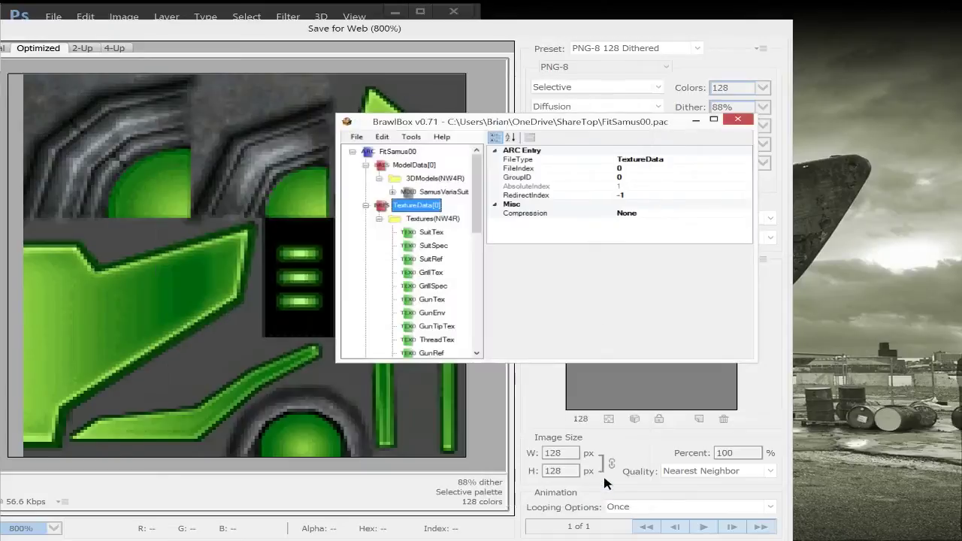
# Load LightSpec.png into the texture converter as a texture import for TextureData[0].
pyautogui.rightClick(432, 211)
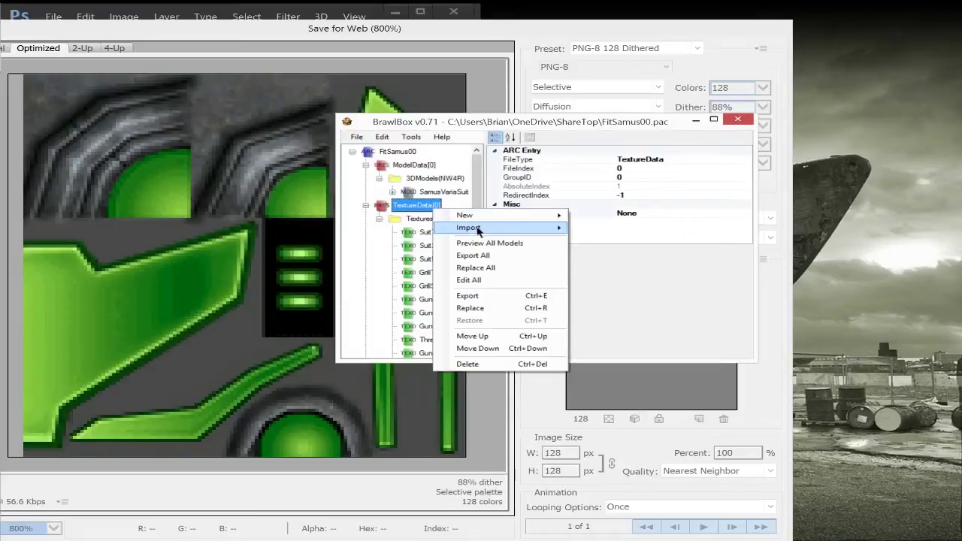
pyautogui.moveTo(515, 232)
pyautogui.click(590, 227)
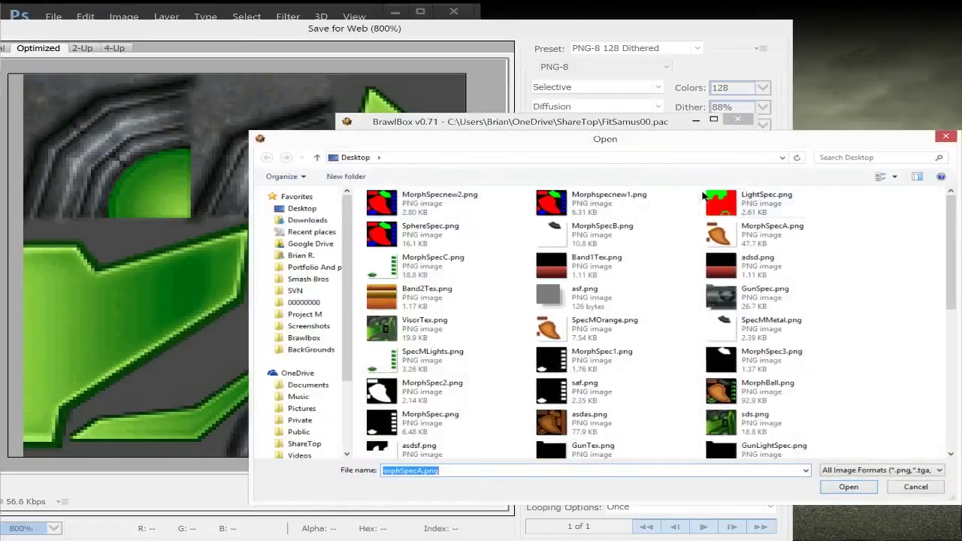
pyautogui.doubleClick(702, 201)
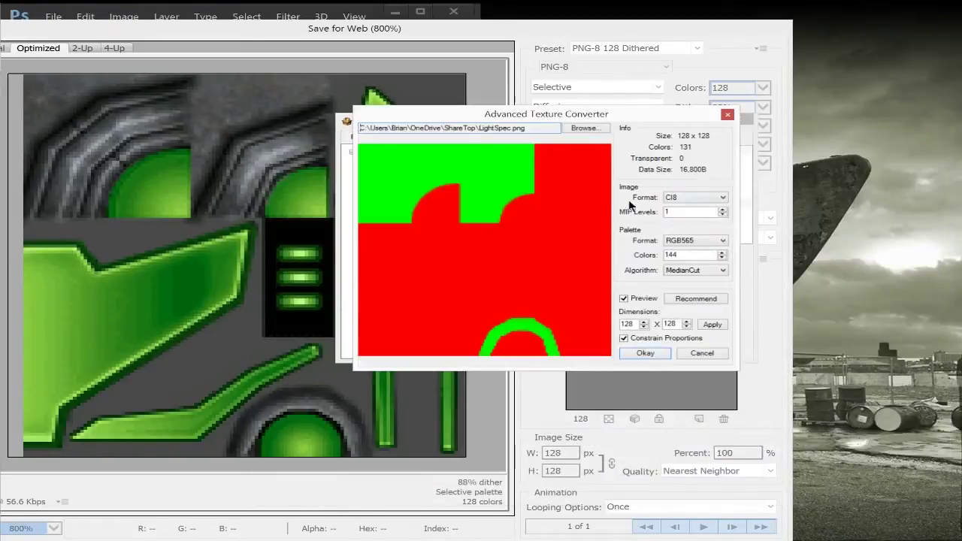
# Preview LightSpec.png in the CMPR image format to examine its red and green edges.
pyautogui.click(672, 197)
pyautogui.click(672, 198)
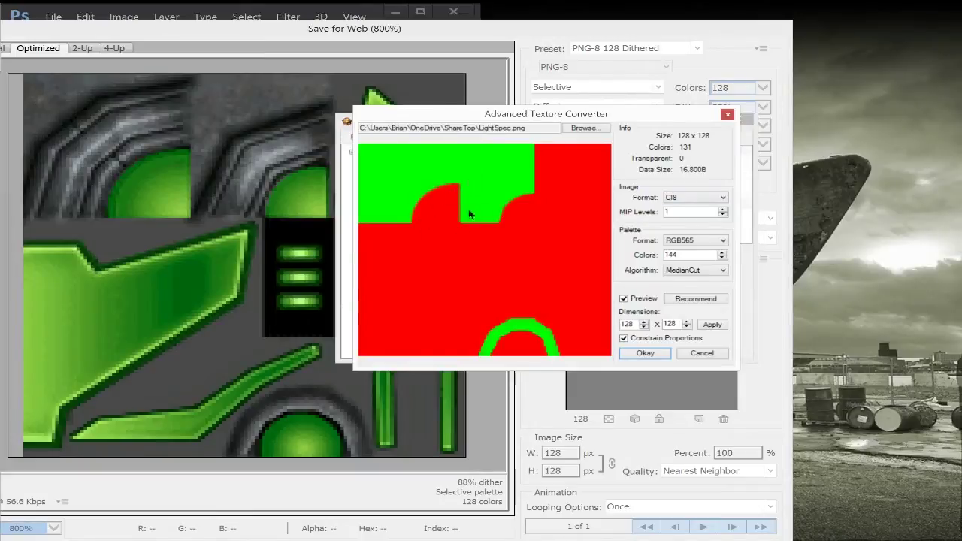
pyautogui.click(723, 197)
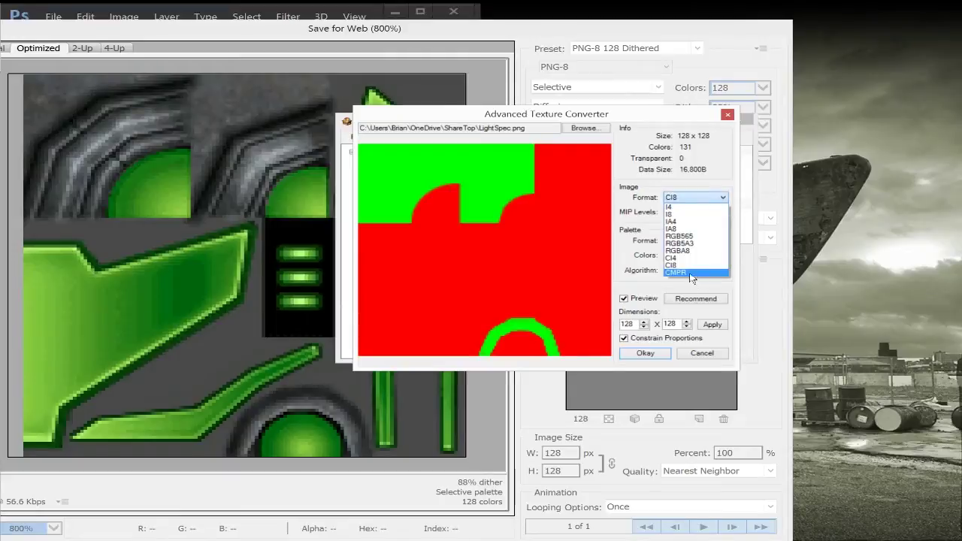
pyautogui.click(693, 278)
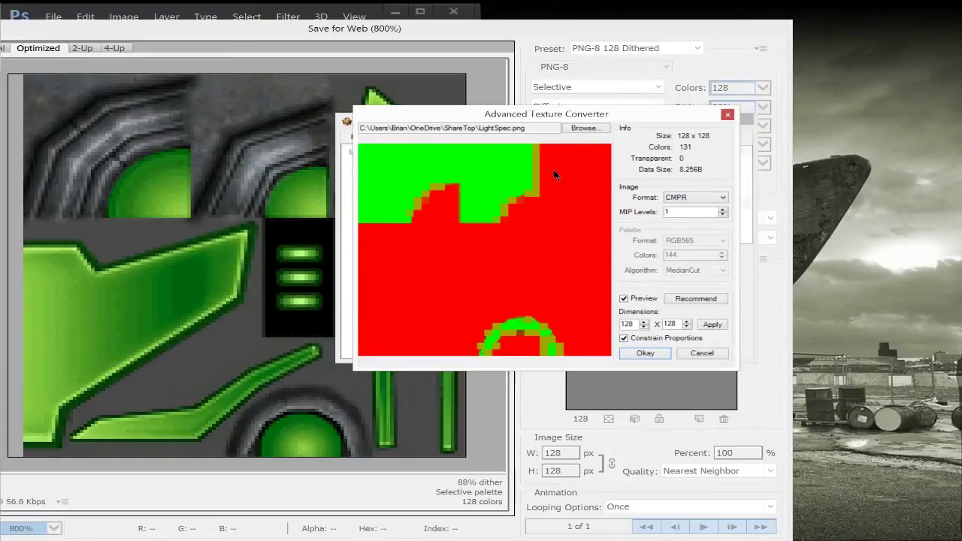
pyautogui.click(679, 198)
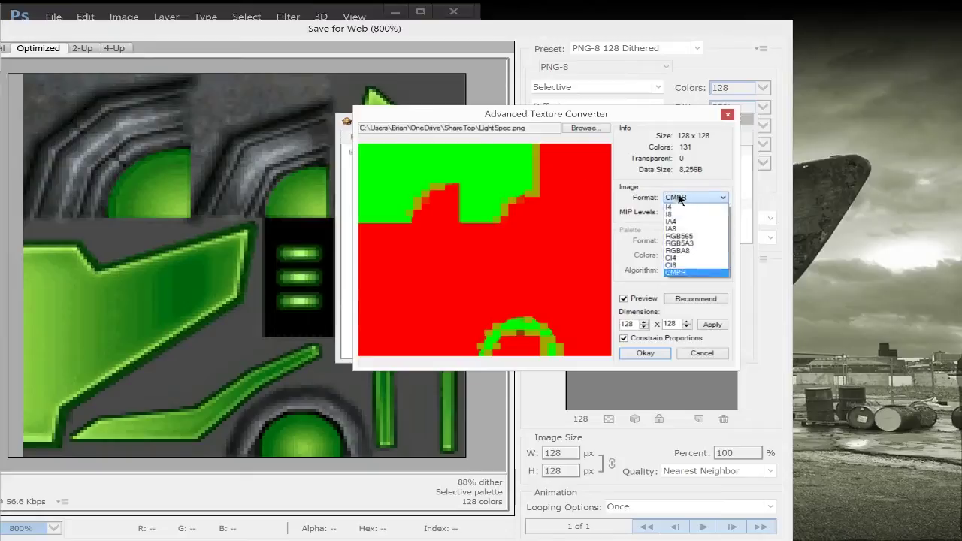
pyautogui.click(685, 199)
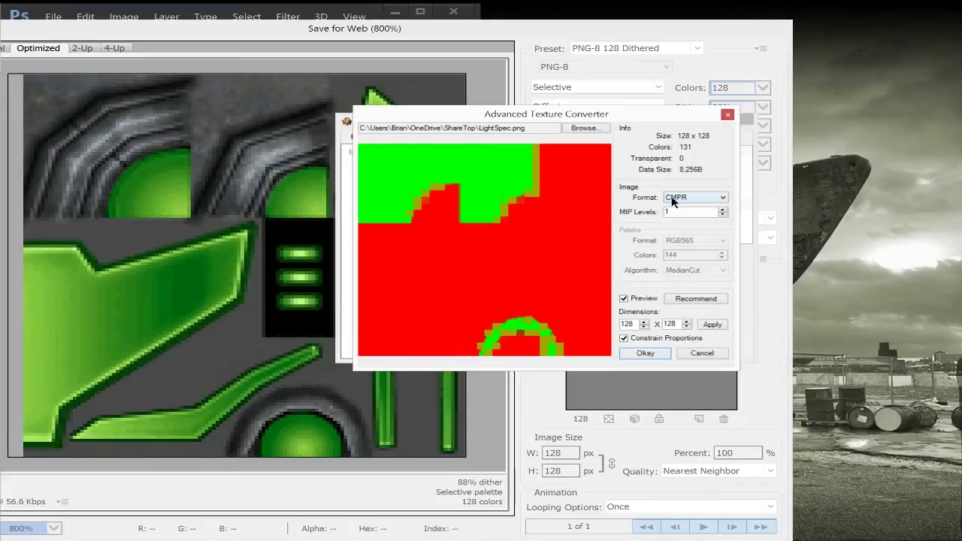
pyautogui.click(674, 199)
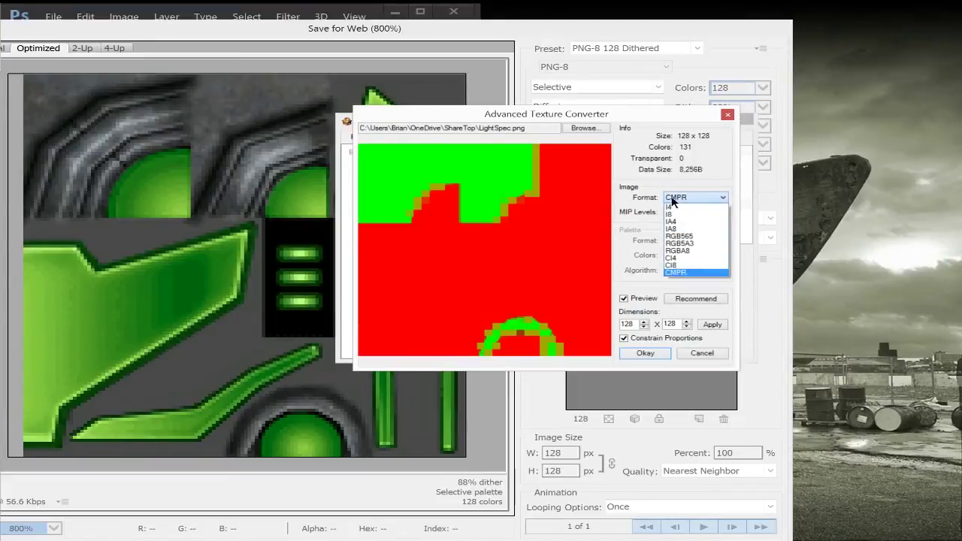
pyautogui.click(525, 218)
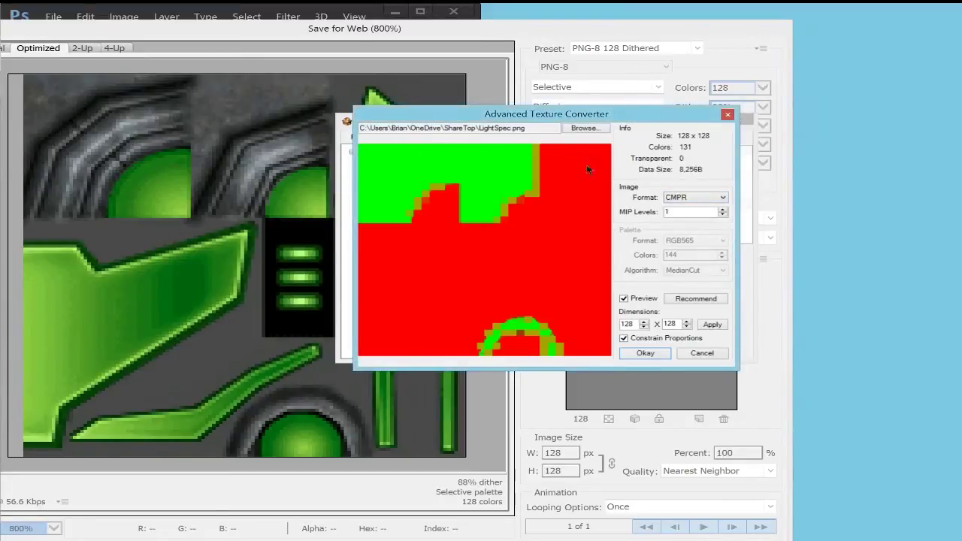
pyautogui.click(695, 198)
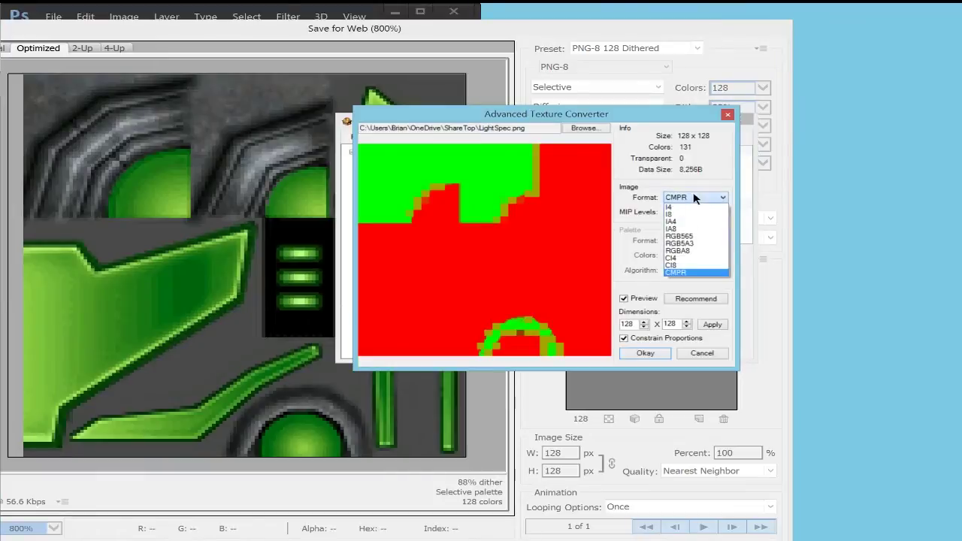
pyautogui.click(695, 197)
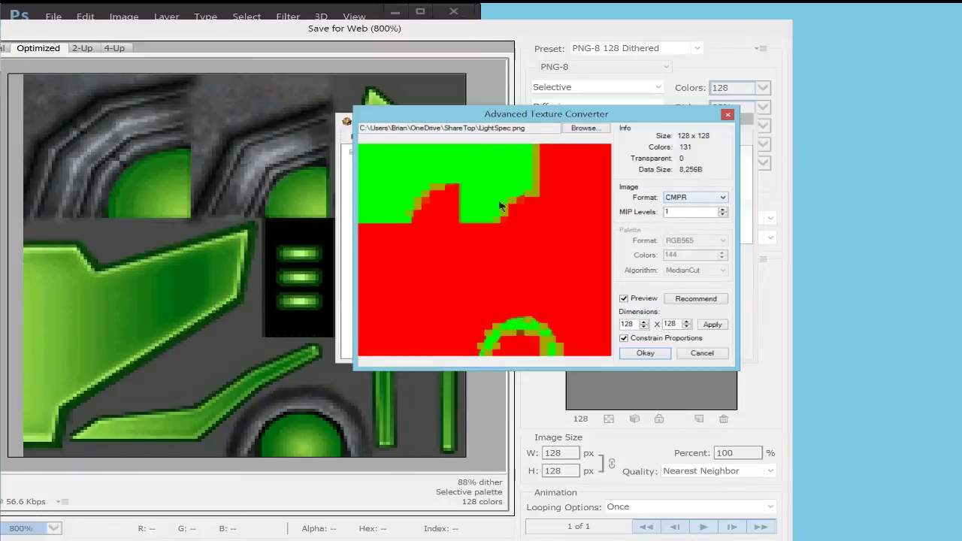
# Cancel the LightSpec.png import and load SuitTex.png into the texture converter as a texture import for TextureData[0].
pyautogui.click(702, 353)
pyautogui.rightClick(408, 206)
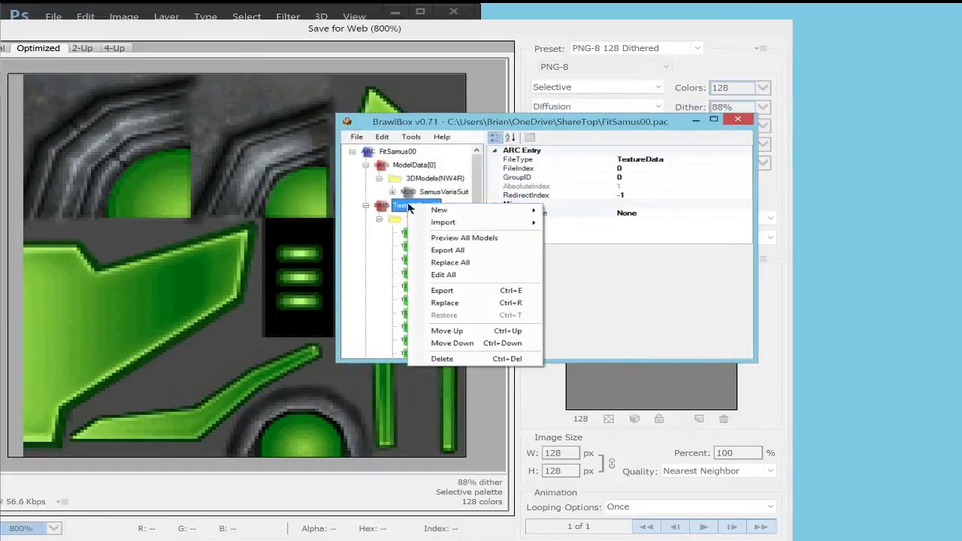
pyautogui.click(531, 223)
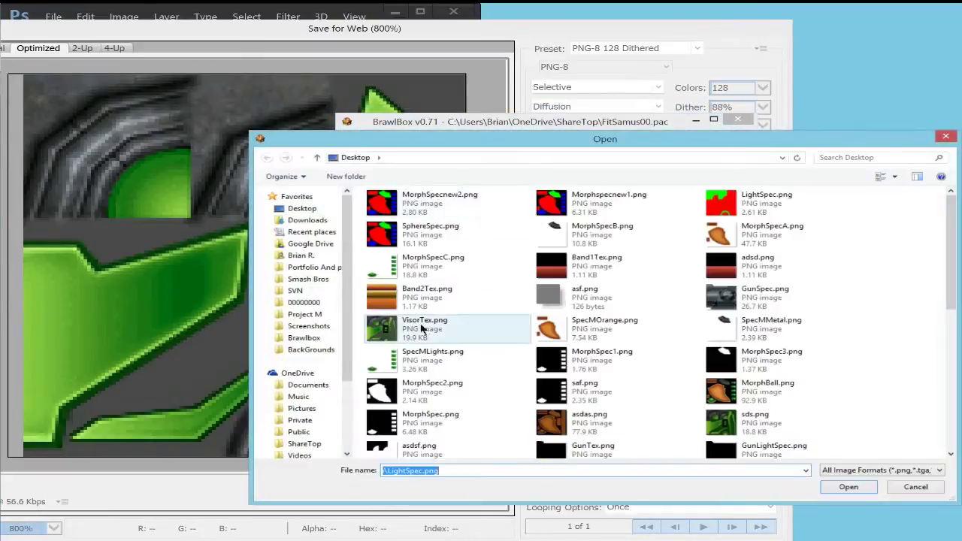
pyautogui.click(578, 295)
pyautogui.scroll(-5, 560, 316)
pyautogui.scroll(3, 560, 320)
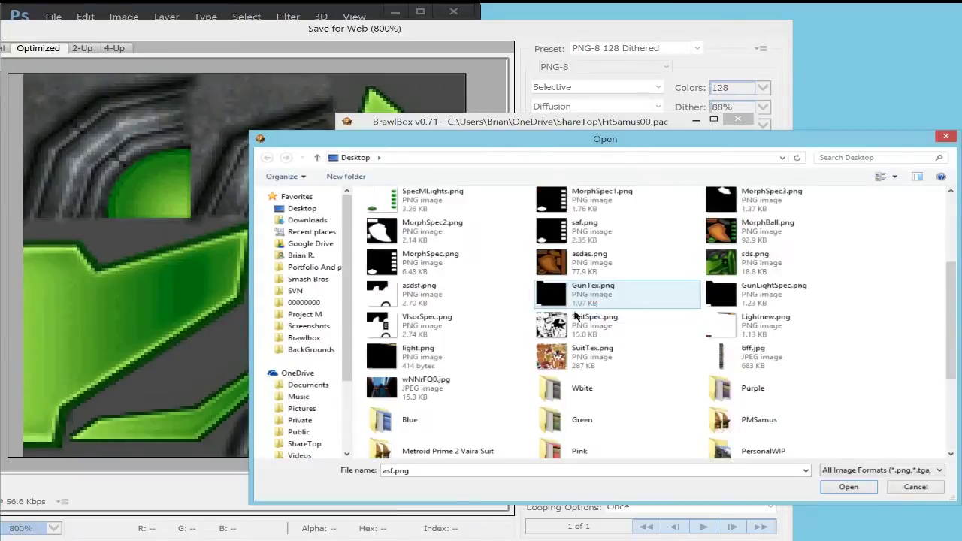
pyautogui.doubleClick(558, 355)
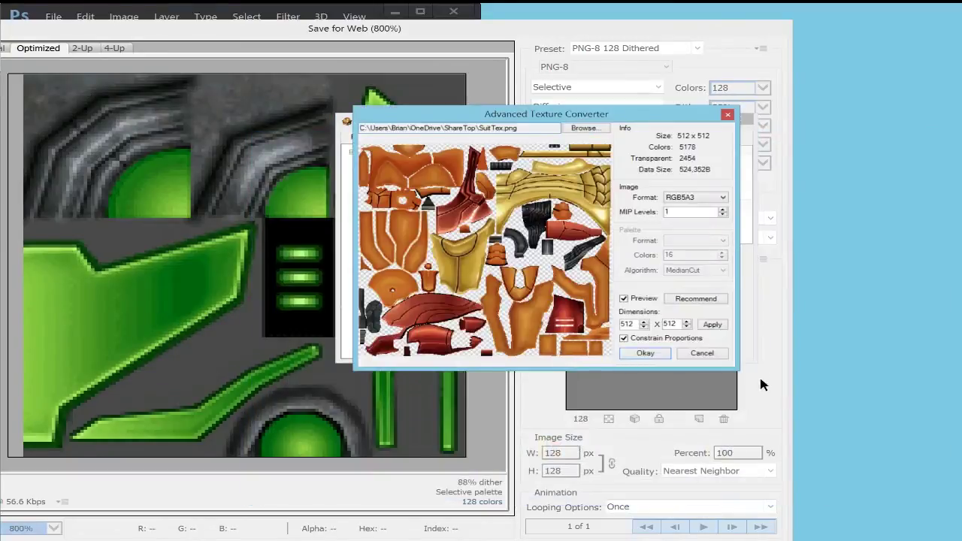
# Enlarge the texture converter and preview SuitTex.png in the CMPR and RGBA8 image formats.
pyautogui.moveTo(734, 377); pyautogui.dragTo(908, 519)
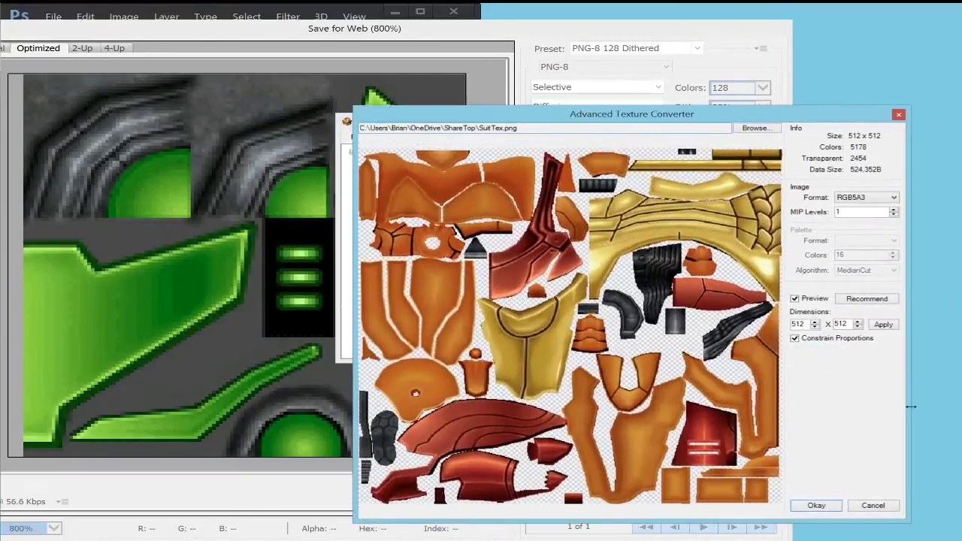
pyautogui.click(851, 197)
pyautogui.click(859, 276)
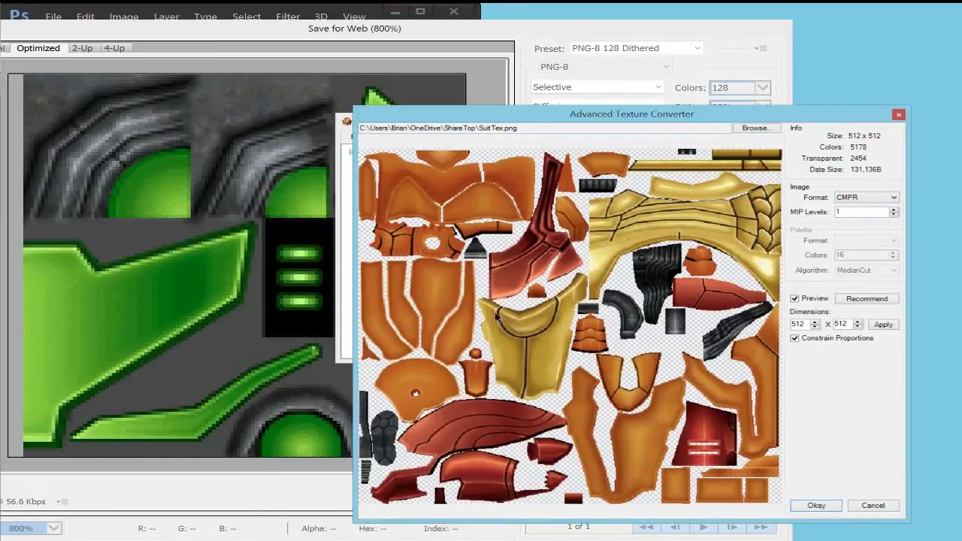
pyautogui.click(870, 199)
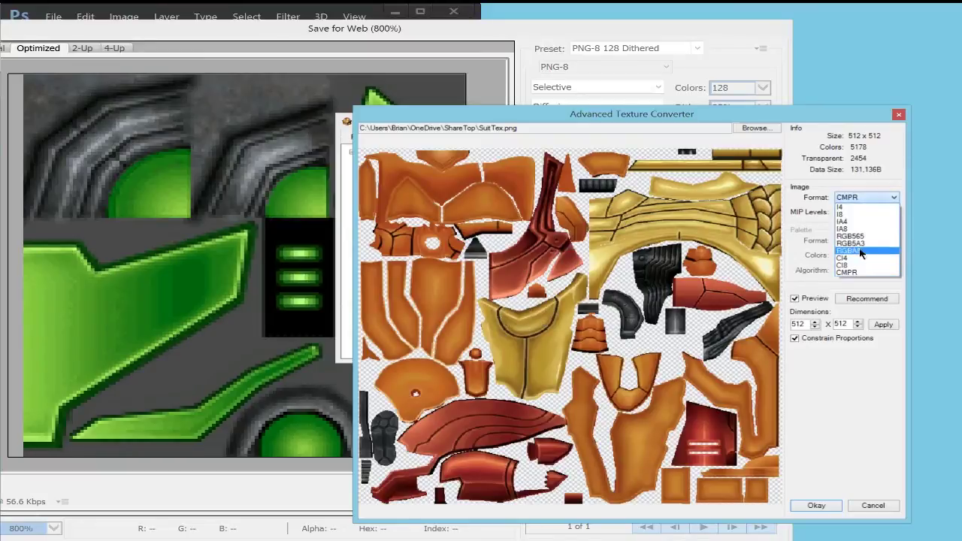
pyautogui.click(860, 244)
pyautogui.click(852, 251)
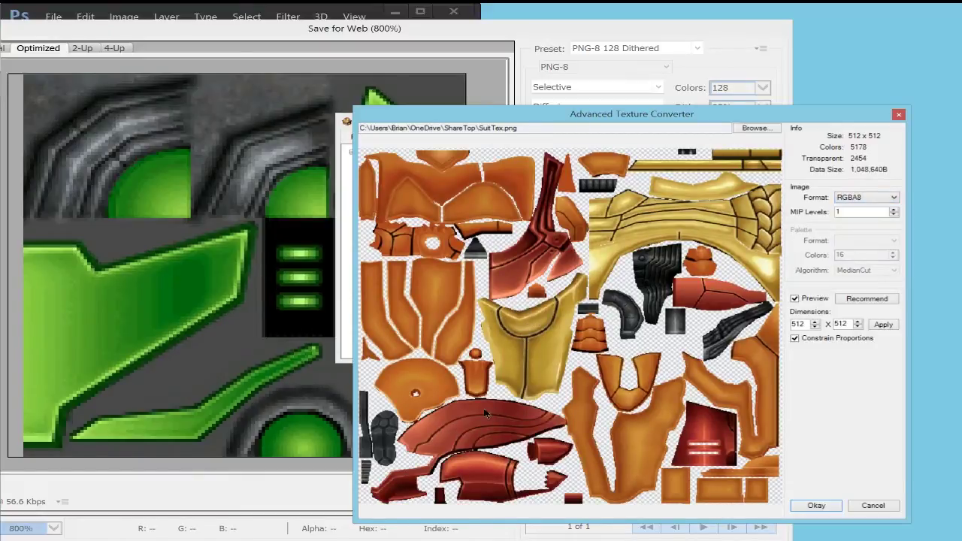
# Compare the CMPR and RGB565 previews of SuitTex.png, ending on CMPR.
pyautogui.click(852, 198)
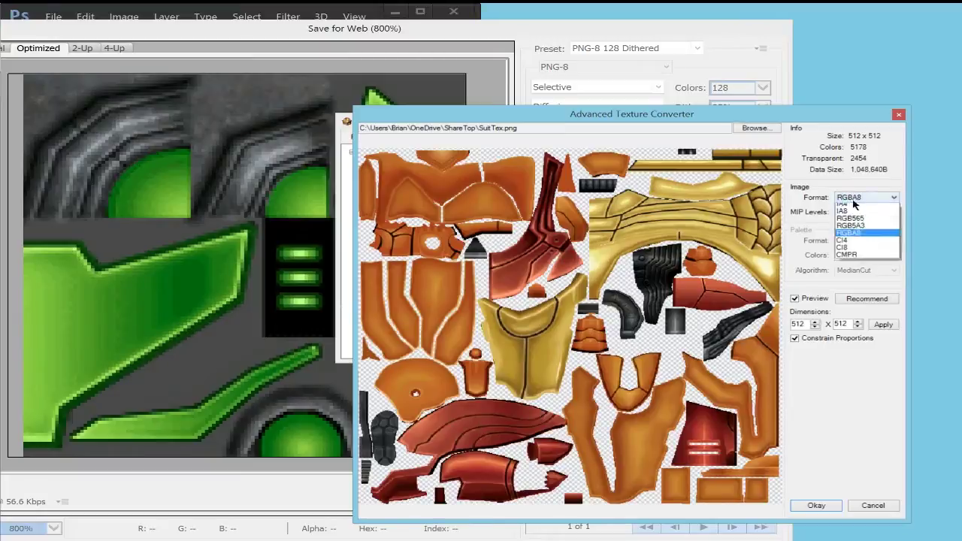
pyautogui.click(849, 276)
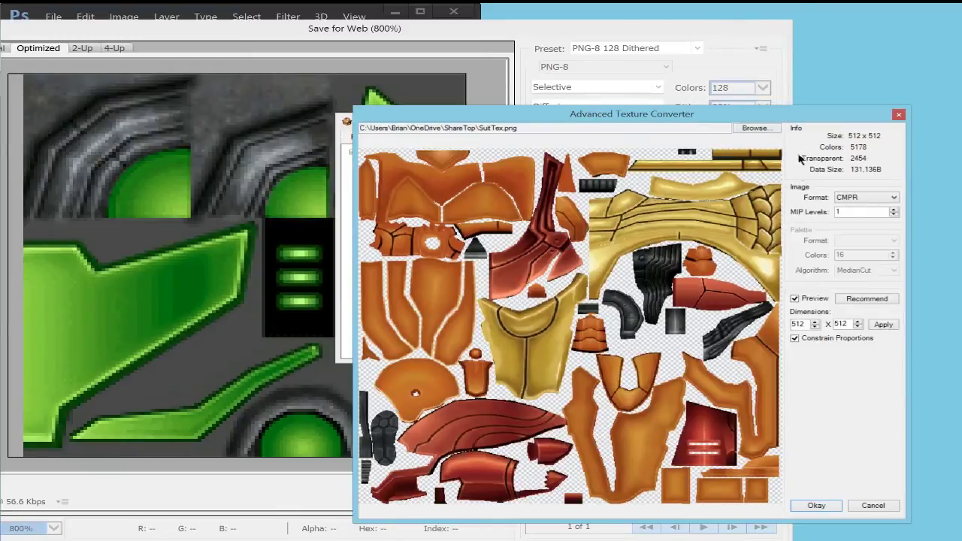
pyautogui.click(876, 198)
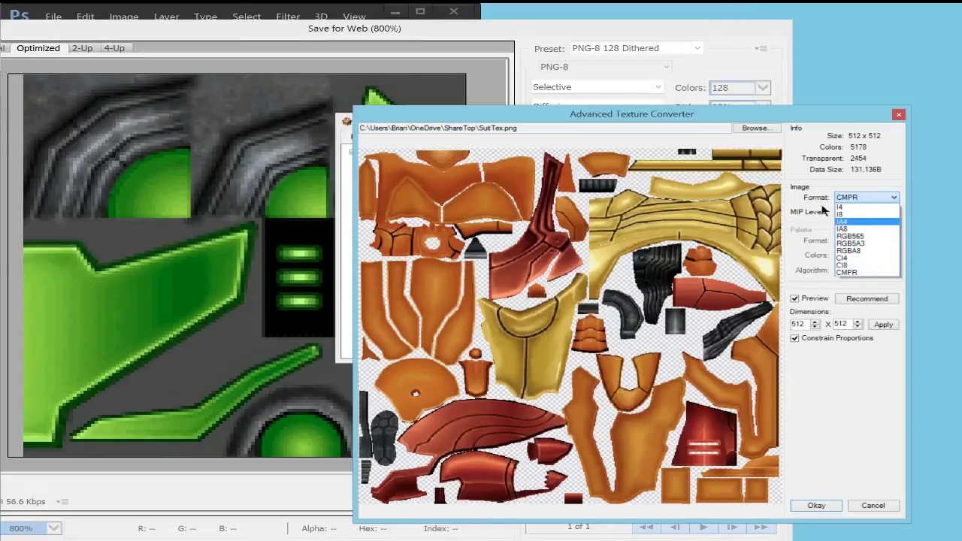
pyautogui.click(850, 237)
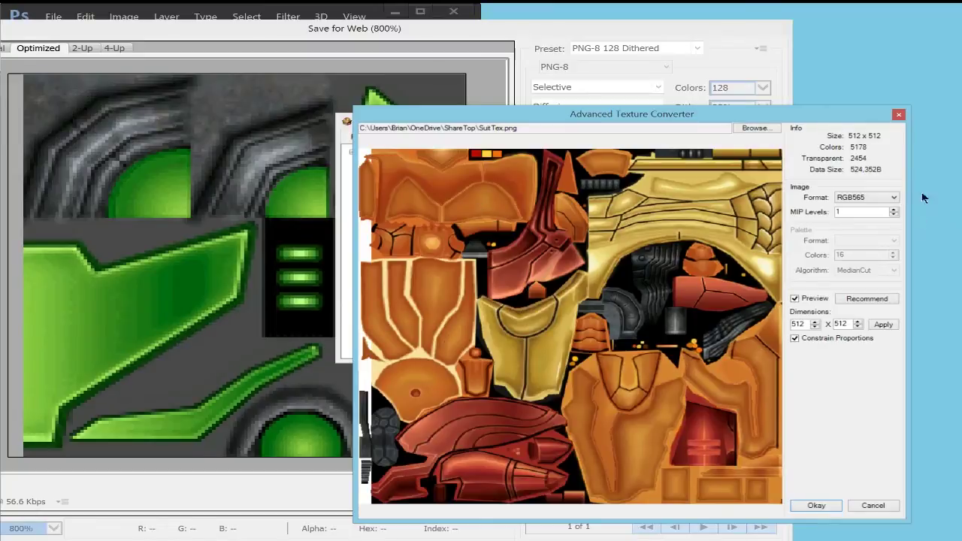
pyautogui.click(889, 198)
pyautogui.click(847, 272)
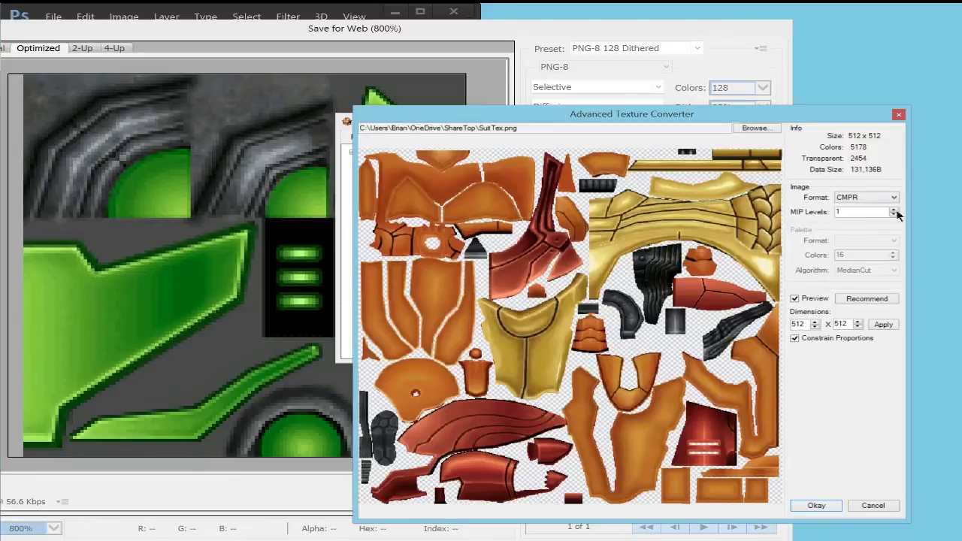
# Preview SuitTex.png in RGB565 and RGB5A3, and cancel its import.
pyautogui.click(863, 197)
pyautogui.click(850, 237)
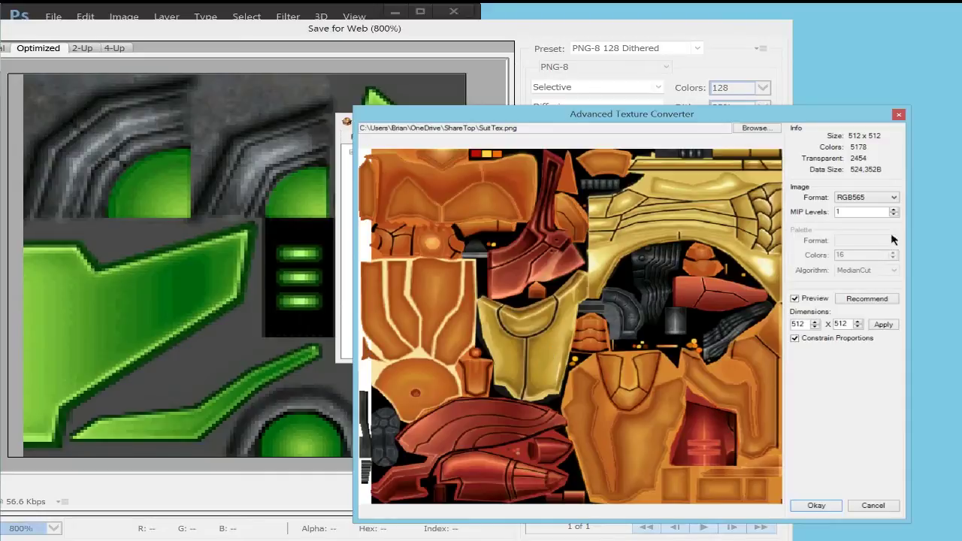
pyautogui.click(874, 199)
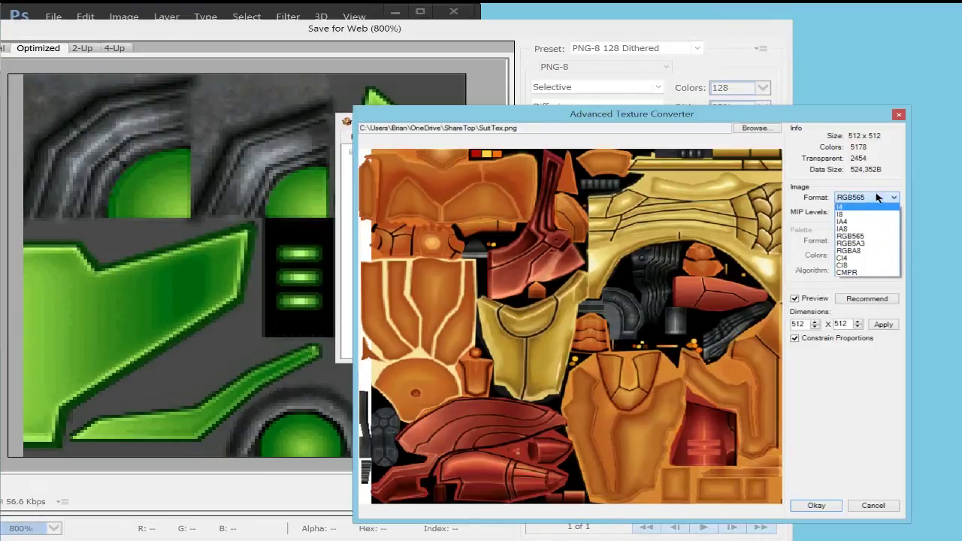
pyautogui.click(877, 198)
pyautogui.click(874, 200)
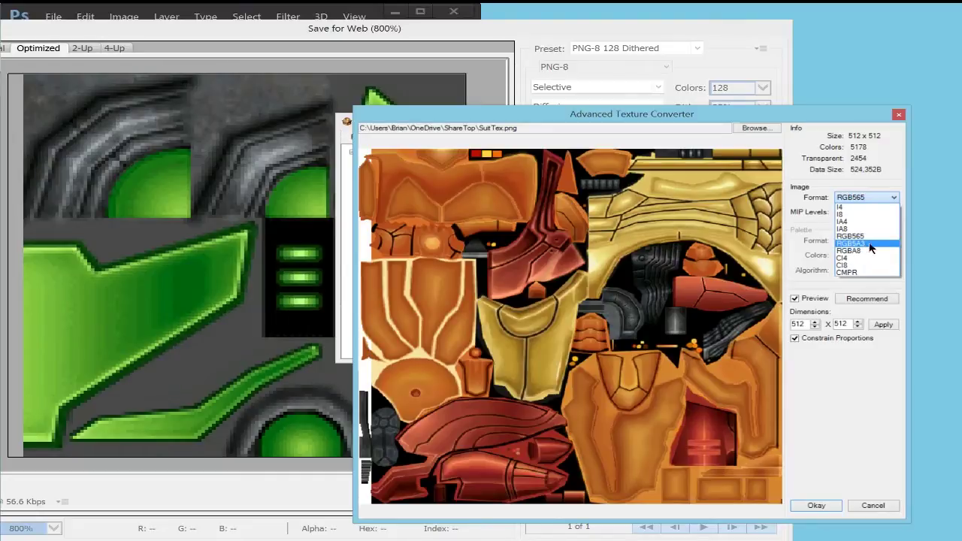
pyautogui.click(860, 246)
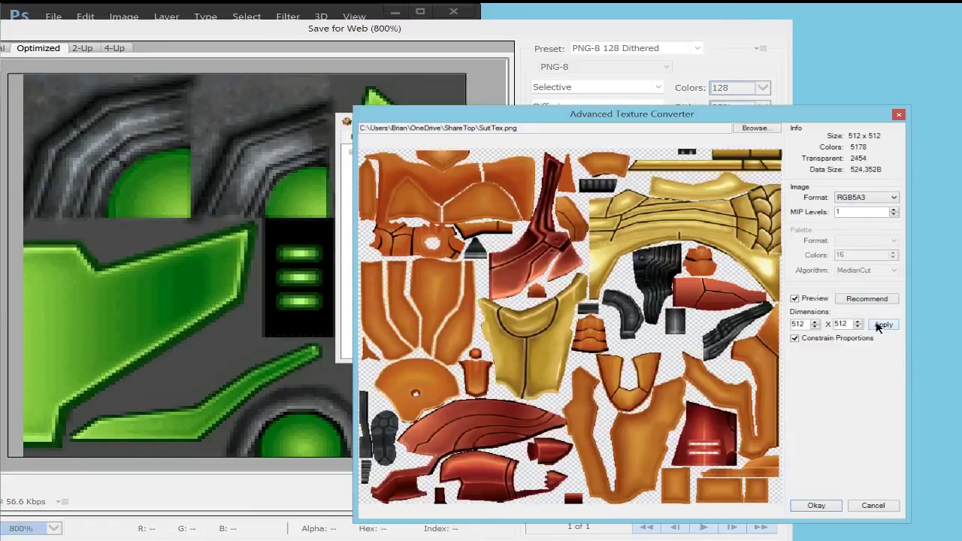
pyautogui.click(876, 506)
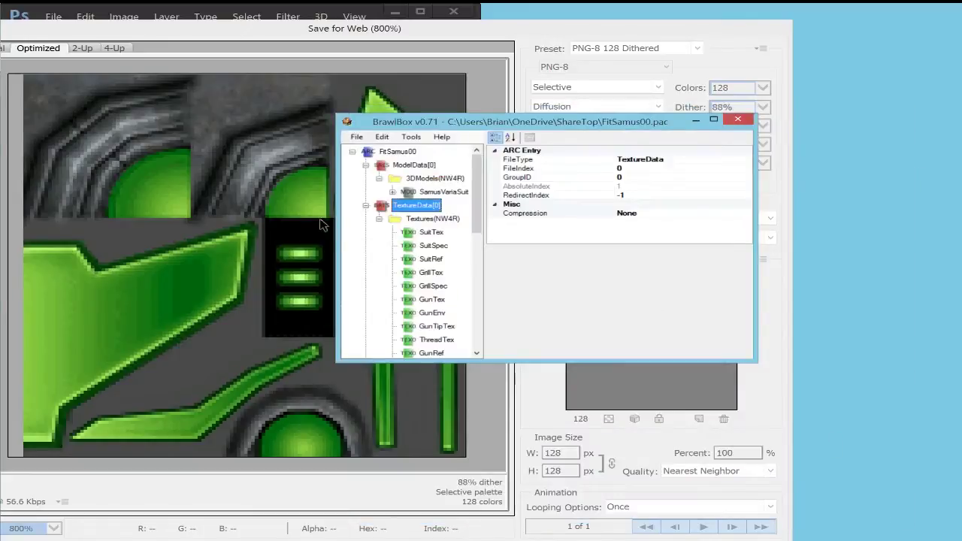
pyautogui.rightClick(415, 206)
pyautogui.click(557, 227)
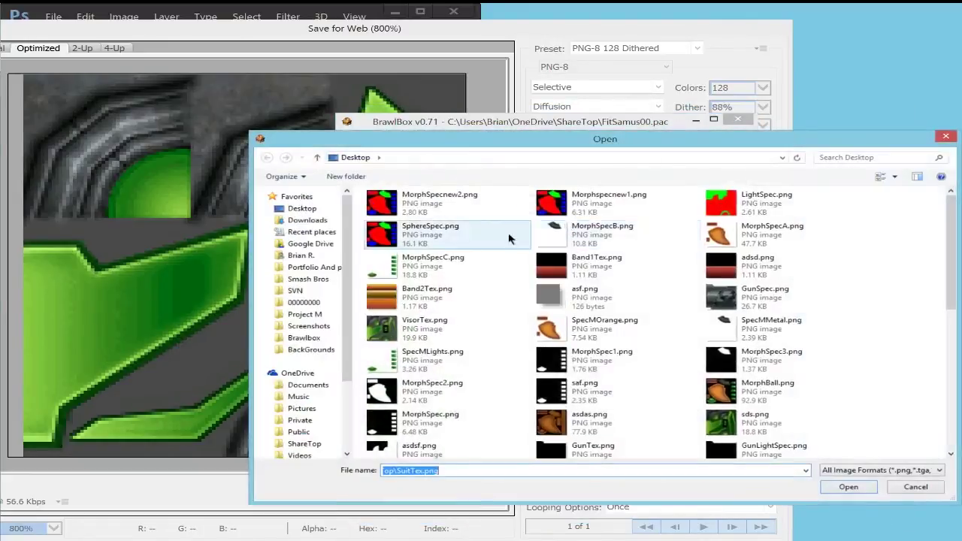
pyautogui.click(429, 300)
pyautogui.click(434, 271)
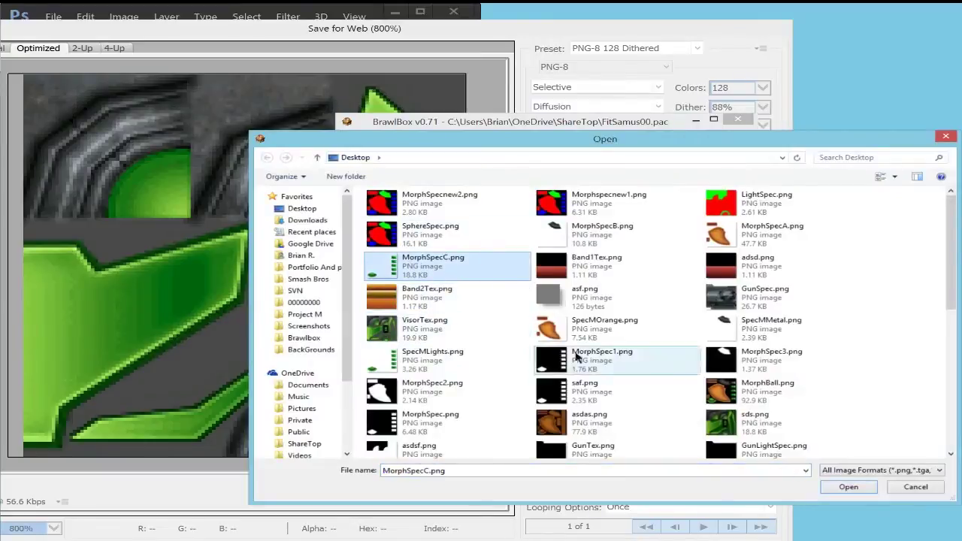
pyautogui.doubleClick(505, 256)
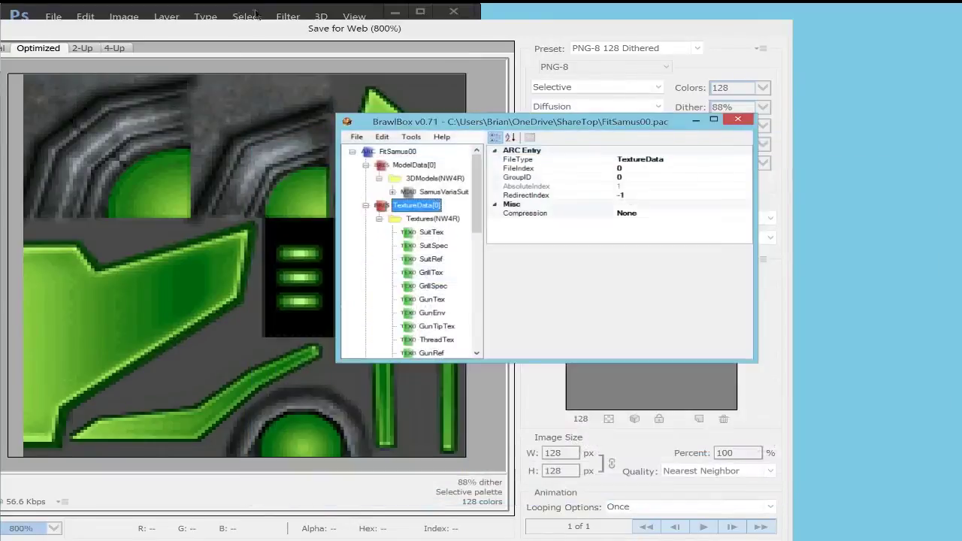
# Switch to Photoshop, close the Save for Web preview and open SuitTex.psd from the Rework folder of Metroid Prime 2 Vaira Suit.
pyautogui.click(370, 21)
pyautogui.press('Escape')
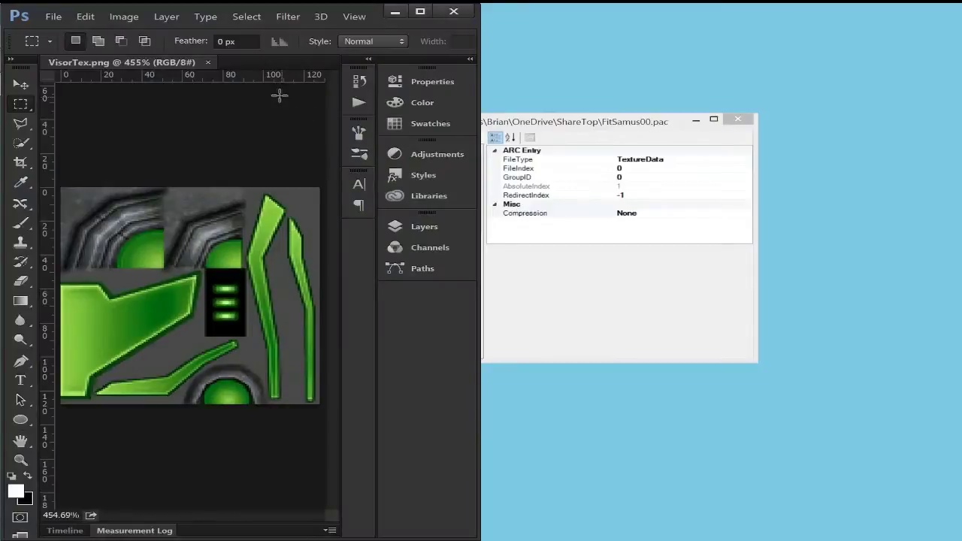
pyautogui.hotkey('ctrl', 'o')
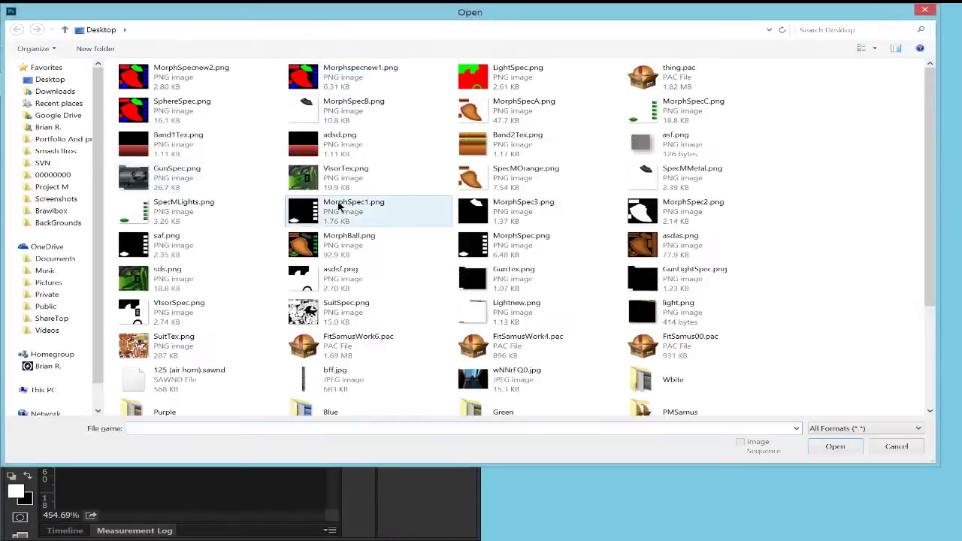
pyautogui.click(203, 191)
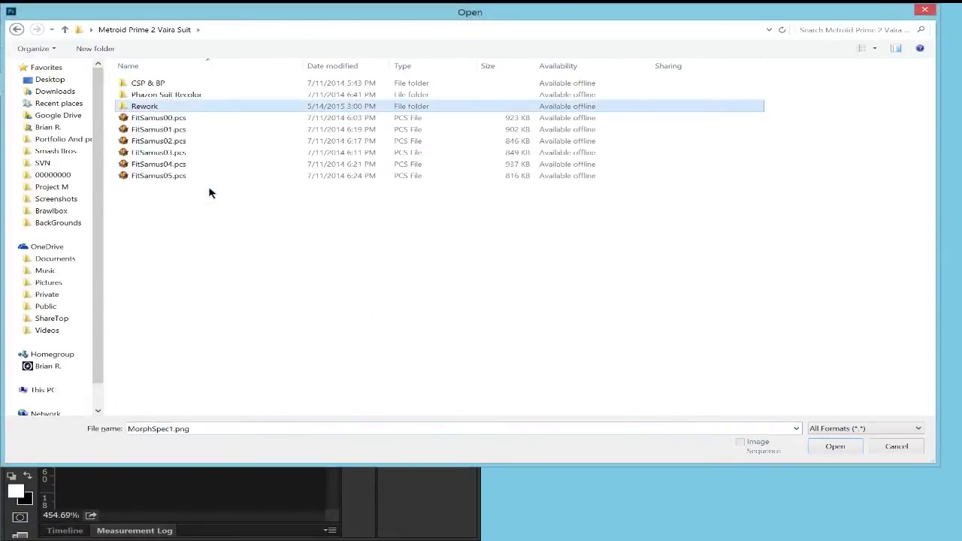
pyautogui.press('Return')
pyautogui.click(742, 97)
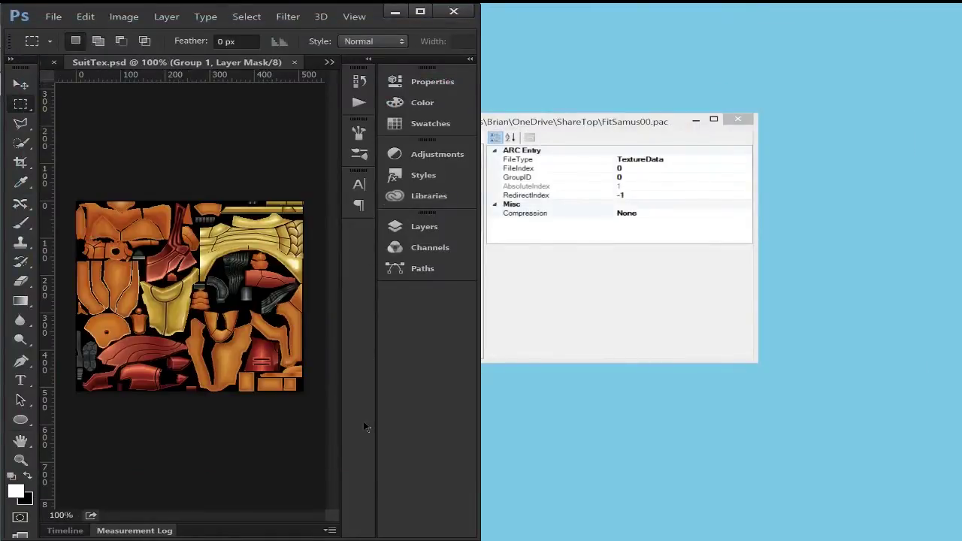
# Expand the layer list of SuitTex.psd, show the UV layer and duplicate it.
pyautogui.click(469, 59)
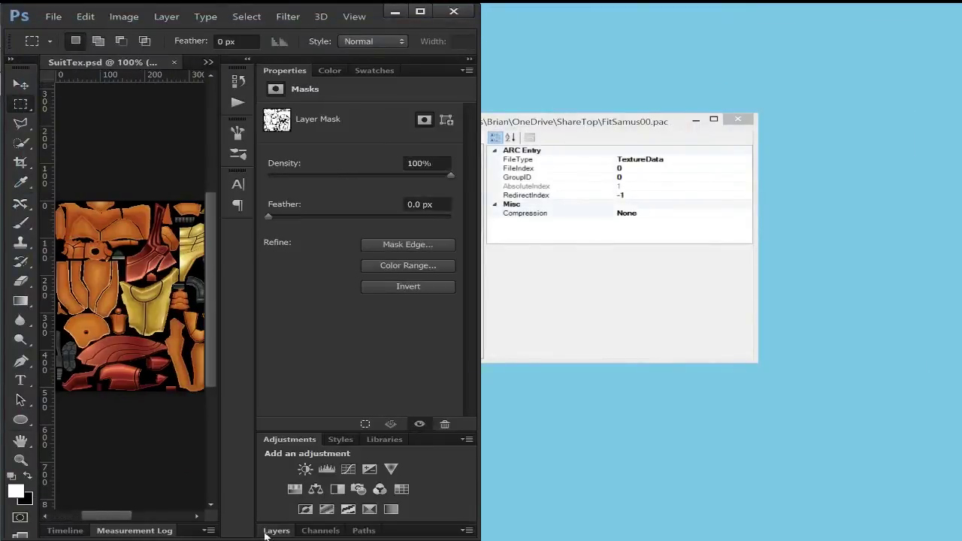
pyautogui.click(275, 531)
pyautogui.click(323, 453)
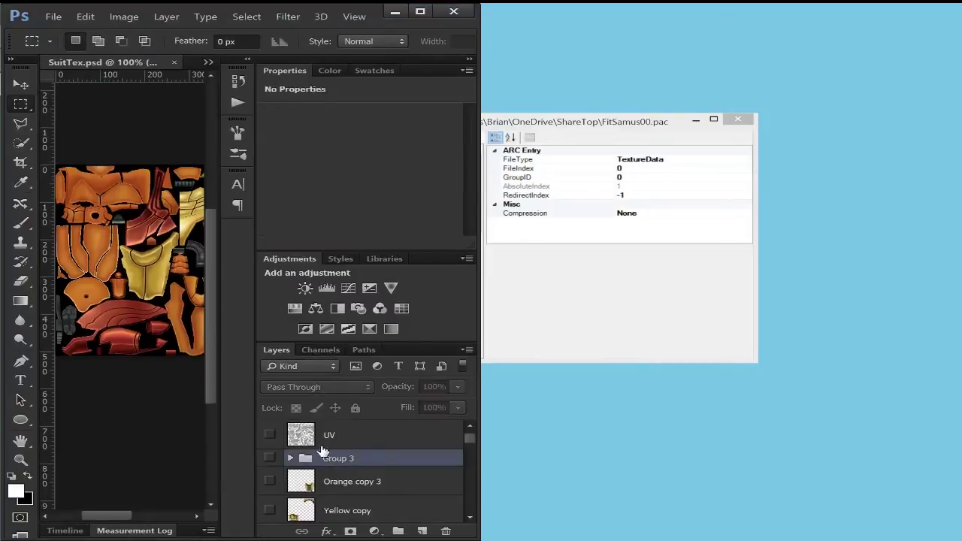
pyautogui.click(270, 435)
pyautogui.click(308, 436)
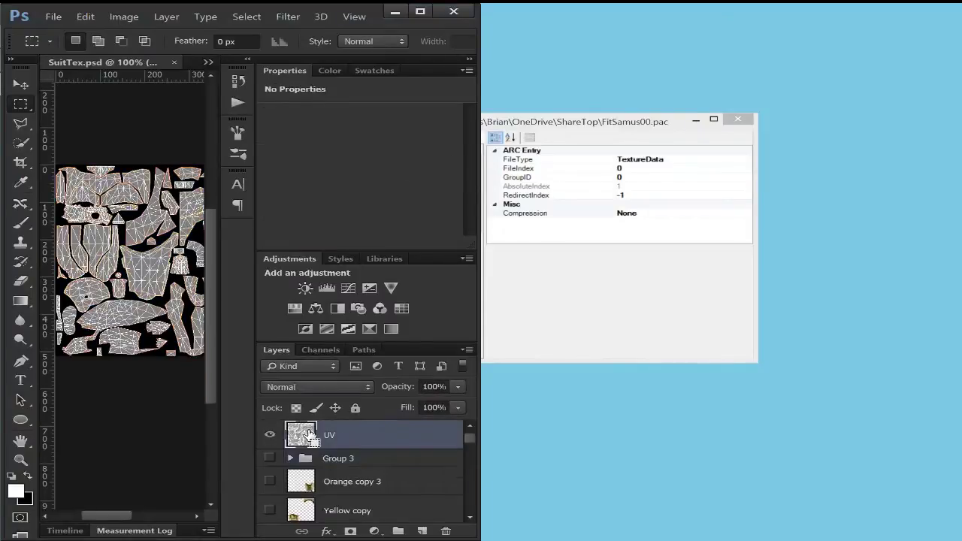
pyautogui.keyDown('alt'); pyautogui.moveTo(308, 436); pyautogui.dragTo(300, 434); pyautogui.keyUp('alt')
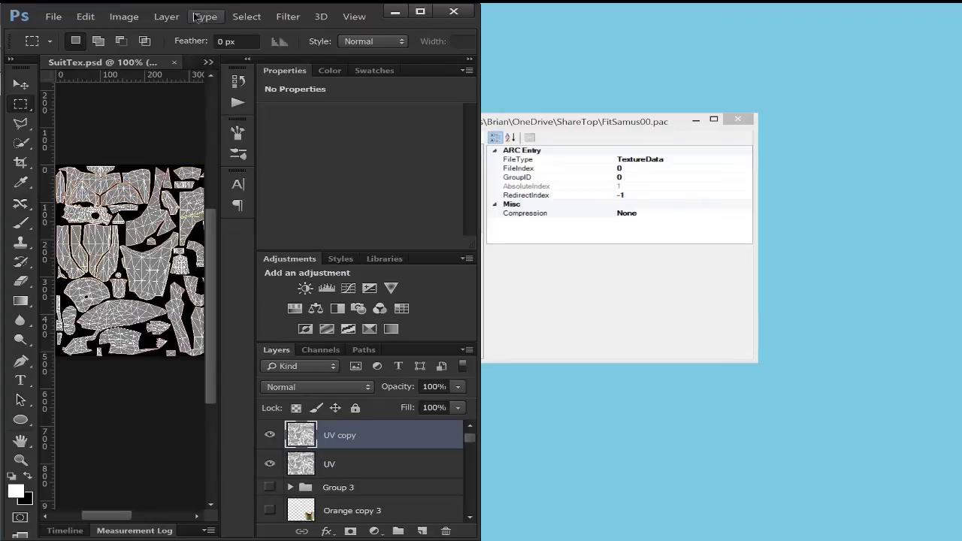
pyautogui.click(288, 16)
pyautogui.moveTo(293, 140)
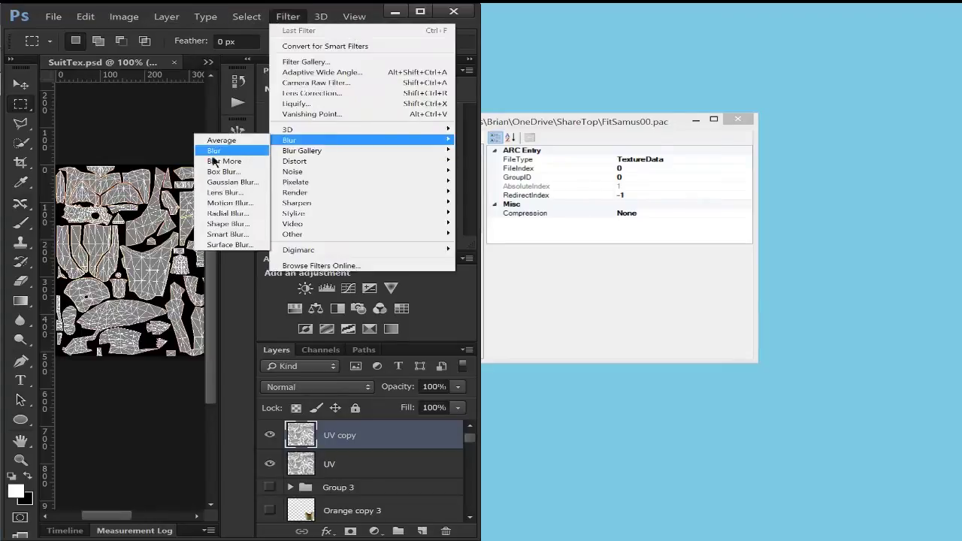
pyautogui.click(221, 182)
pyautogui.moveTo(524, 380); pyautogui.dragTo(550, 388)
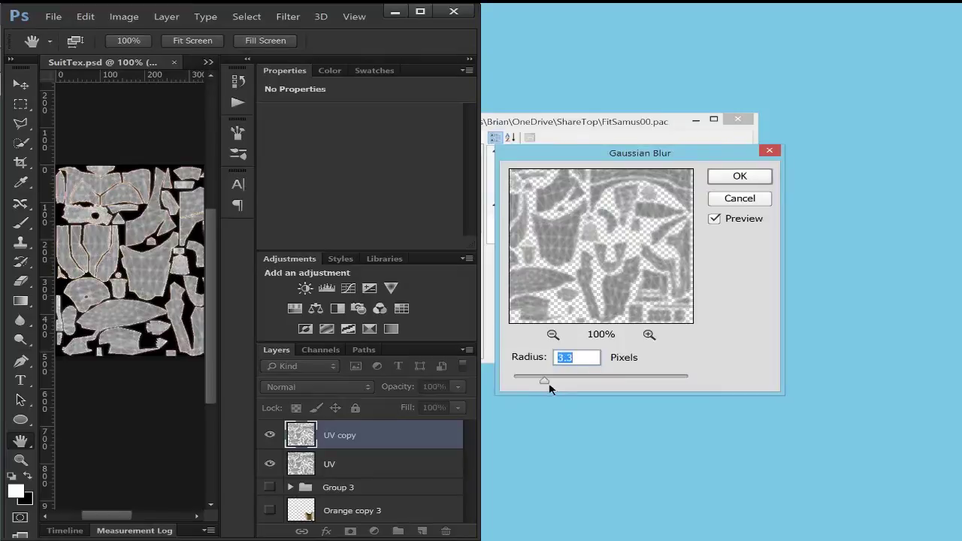
pyautogui.press('Escape')
pyautogui.press('m')
# Apply the basic Blur filter to the UV copy layer.
pyautogui.click(214, 16)
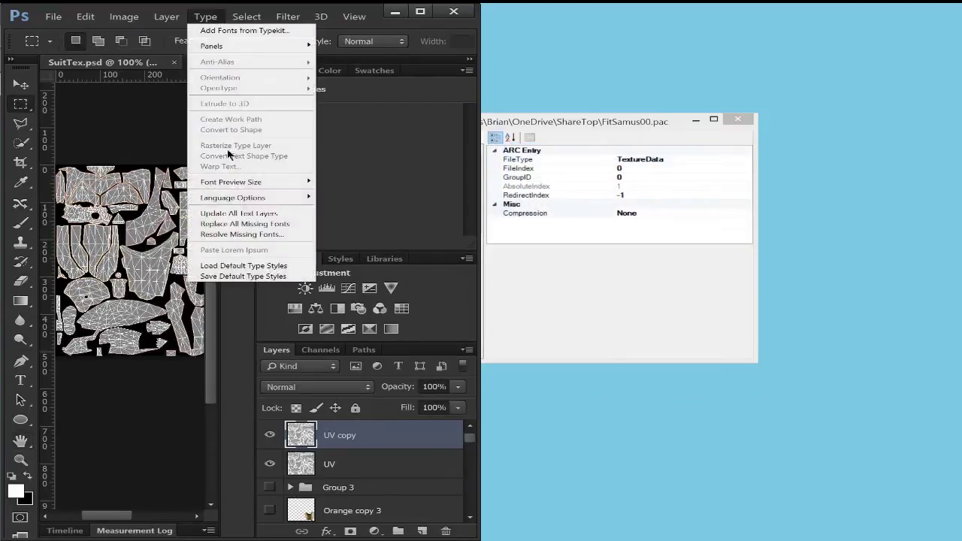
pyautogui.moveTo(287, 16)
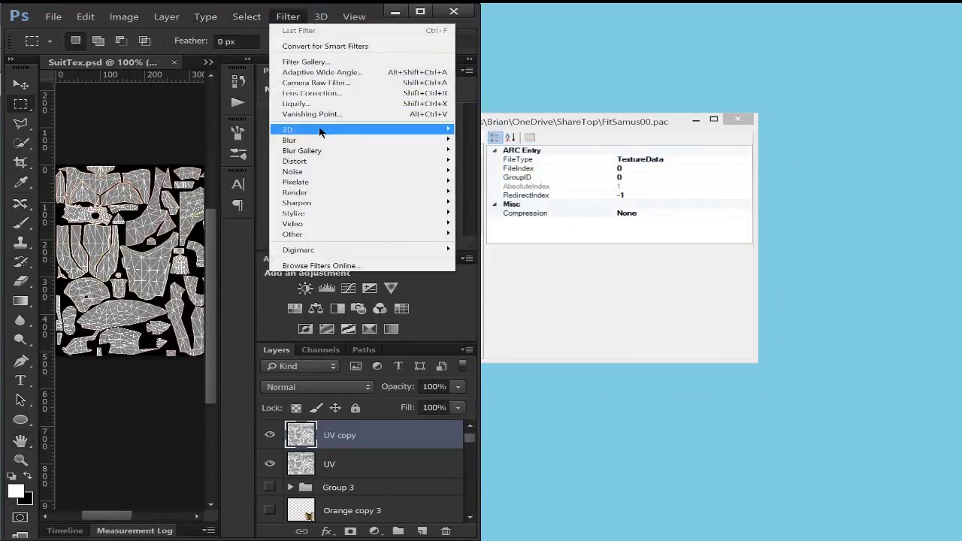
pyautogui.moveTo(301, 140)
pyautogui.click(224, 154)
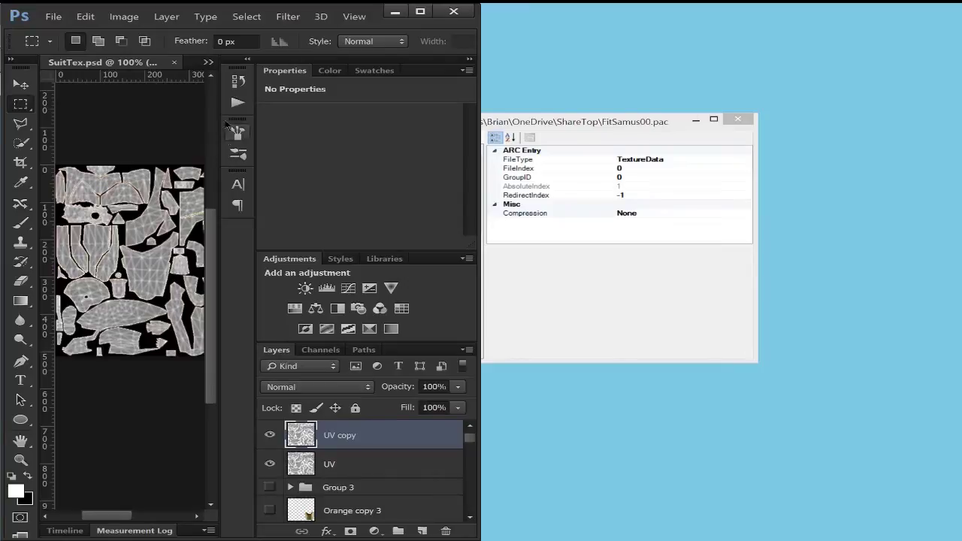
# Mask the UV copy layer to the shape of its UV islands and set the mask feather to 3.1 px.
pyautogui.click(288, 16)
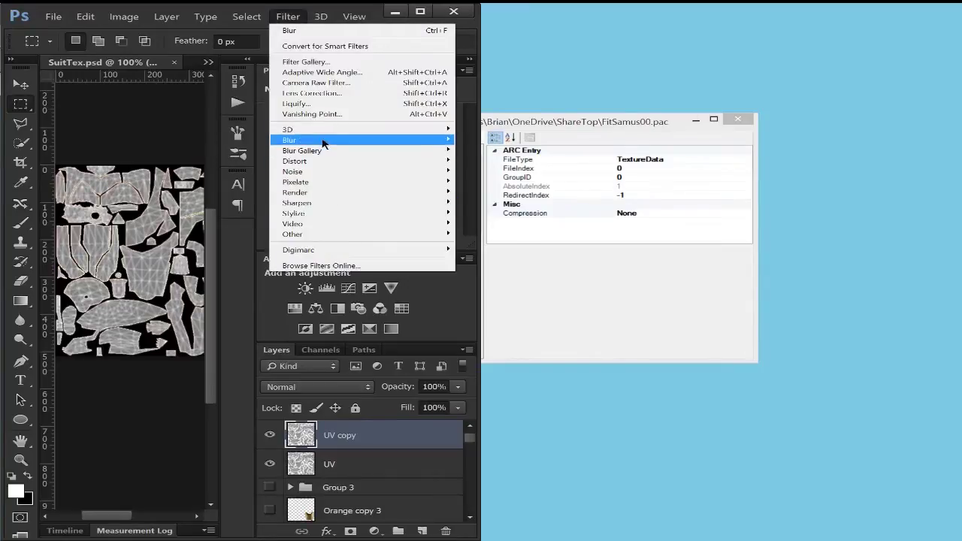
pyautogui.click(311, 446)
pyautogui.click(350, 531)
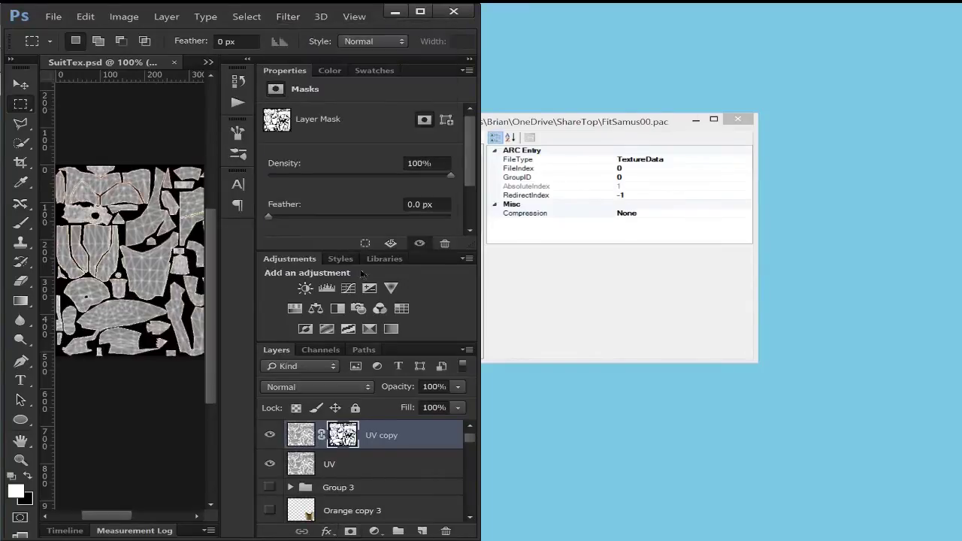
pyautogui.moveTo(285, 218); pyautogui.dragTo(300, 219)
# Hide the UV layer, the Sources group, the layers from Layer 14 down to Layer 0, and the BG layer.
pyautogui.click(269, 464)
pyautogui.scroll(-3, 270, 463)
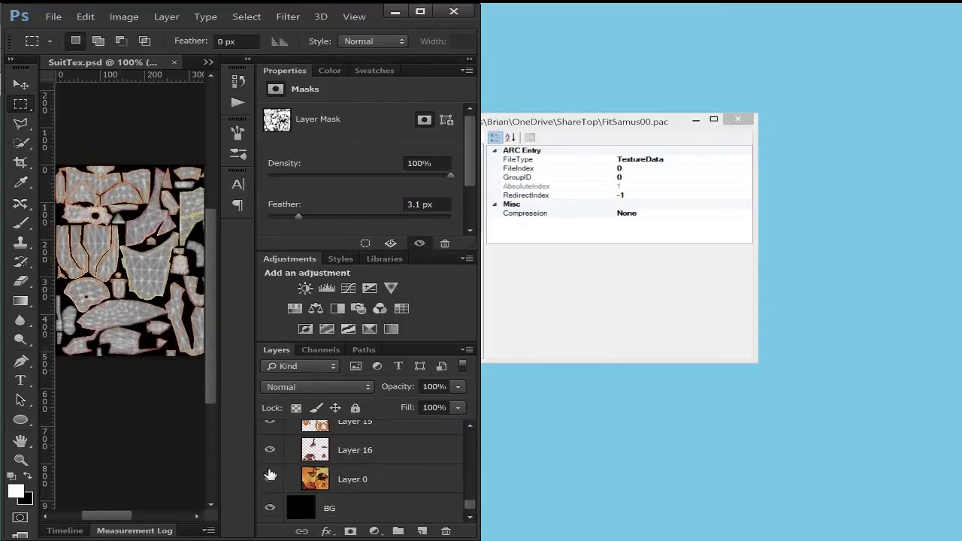
pyautogui.scroll(5, 272, 465)
pyautogui.scroll(-1, 272, 466)
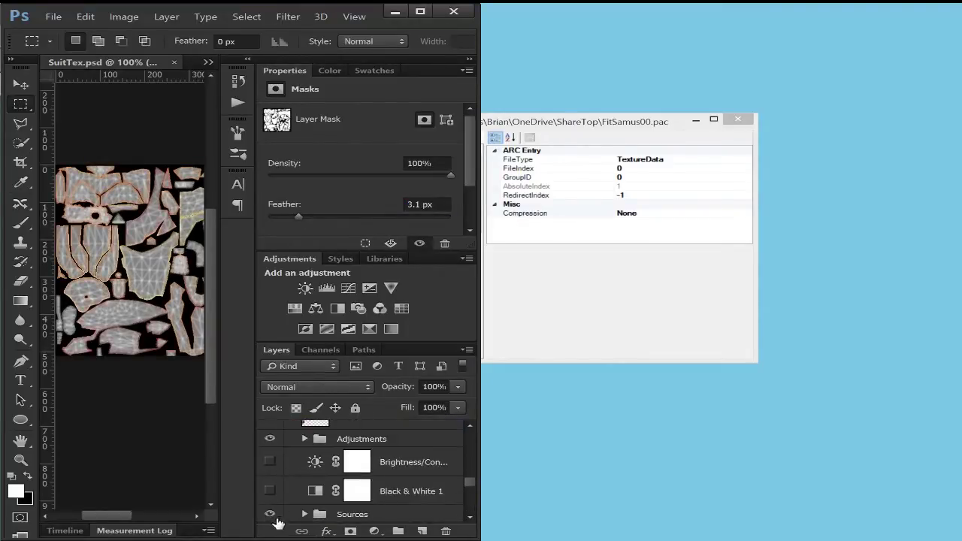
pyautogui.scroll(-2, 270, 515)
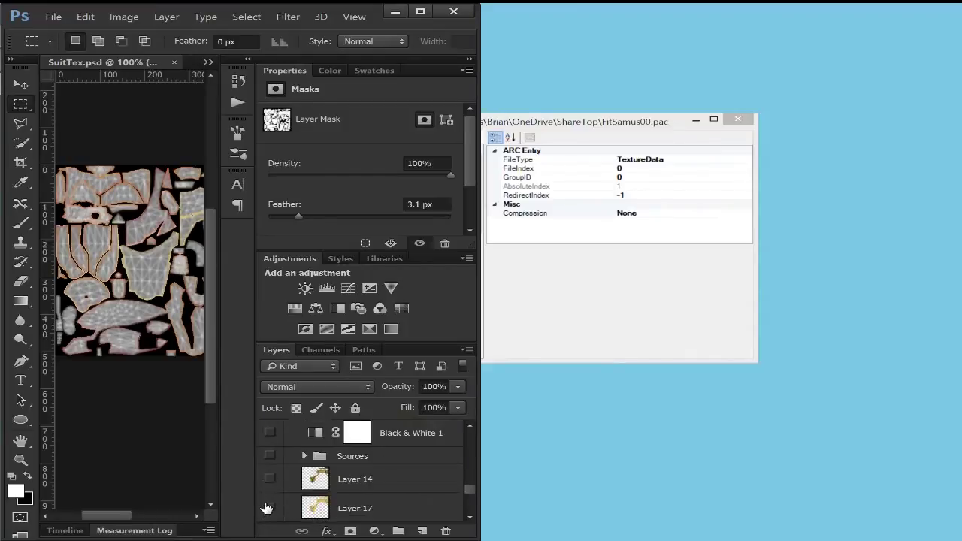
pyautogui.scroll(-2, 268, 500)
pyautogui.moveTo(268, 485); pyautogui.dragTo(267, 509)
pyautogui.scroll(-1, 268, 497)
pyautogui.click(270, 481)
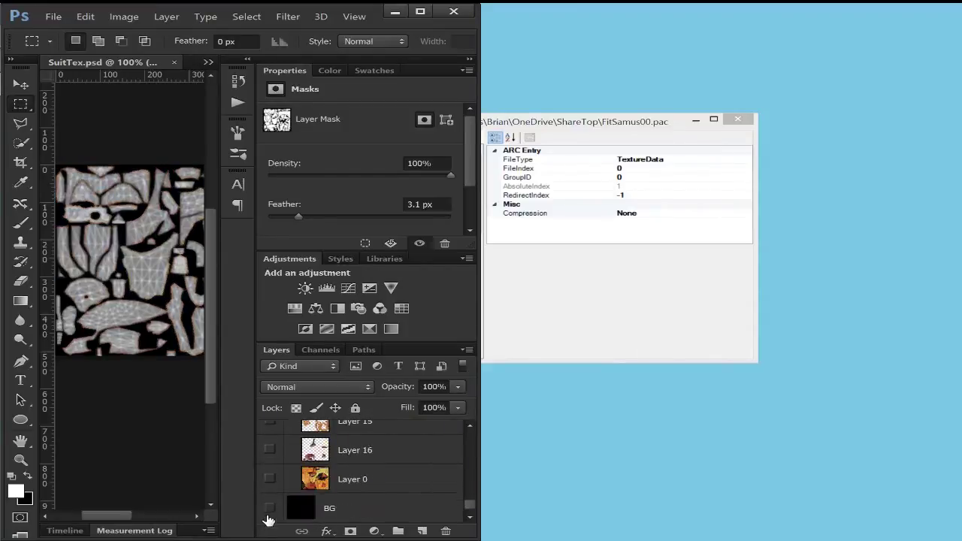
pyautogui.click(270, 508)
# Hide Group 1 so that only the UV copy layer is displayed.
pyautogui.scroll(7, 270, 481)
pyautogui.scroll(-1, 267, 473)
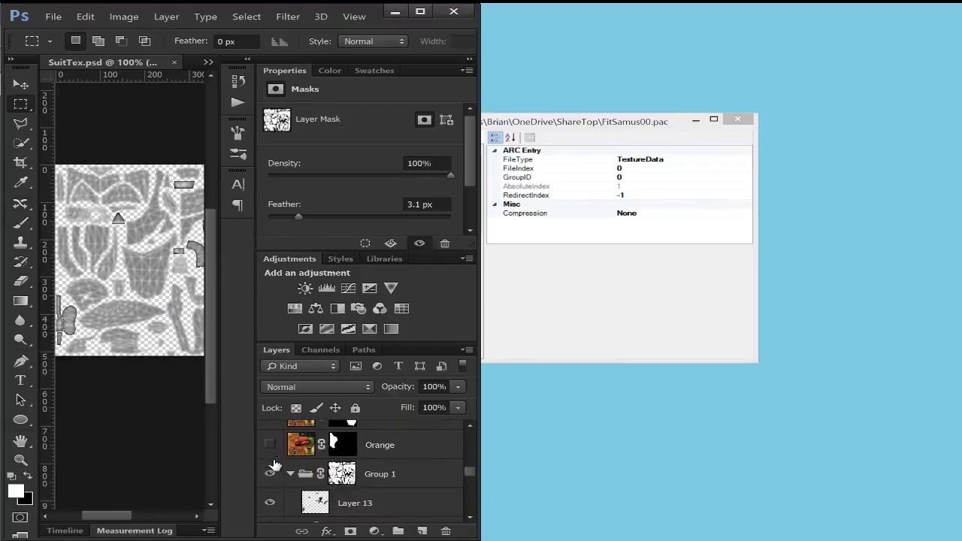
pyautogui.click(268, 474)
pyautogui.scroll(-2, 268, 466)
pyautogui.scroll(8, 268, 466)
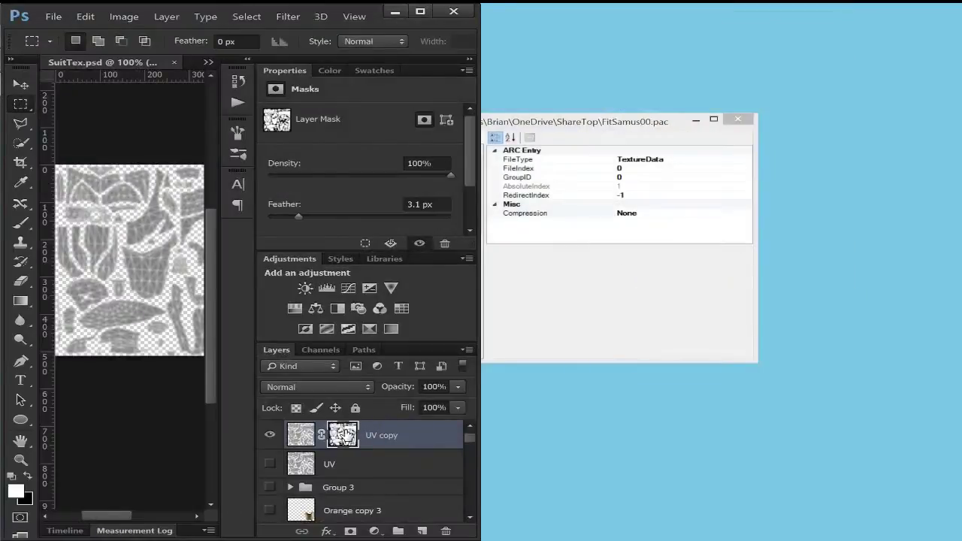
# Mask Layer 0 with a selection loaded from the UV copy layer's mask, then show Layer 0 and hide UV copy.
pyautogui.keyDown('ctrl'); pyautogui.click(348, 432); pyautogui.keyUp('ctrl')
pyautogui.scroll(-3, 349, 431)
pyautogui.scroll(-3, 348, 431)
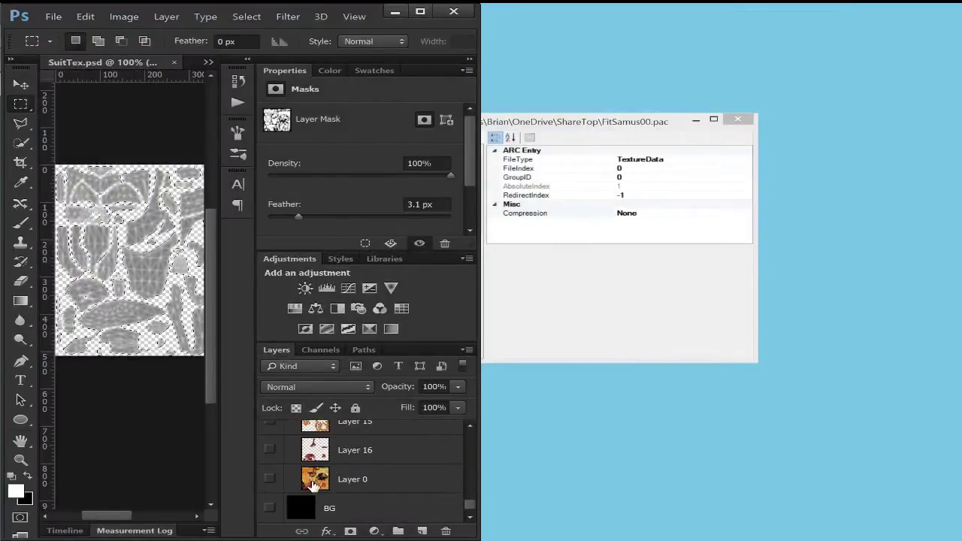
pyautogui.click(315, 485)
pyautogui.click(270, 479)
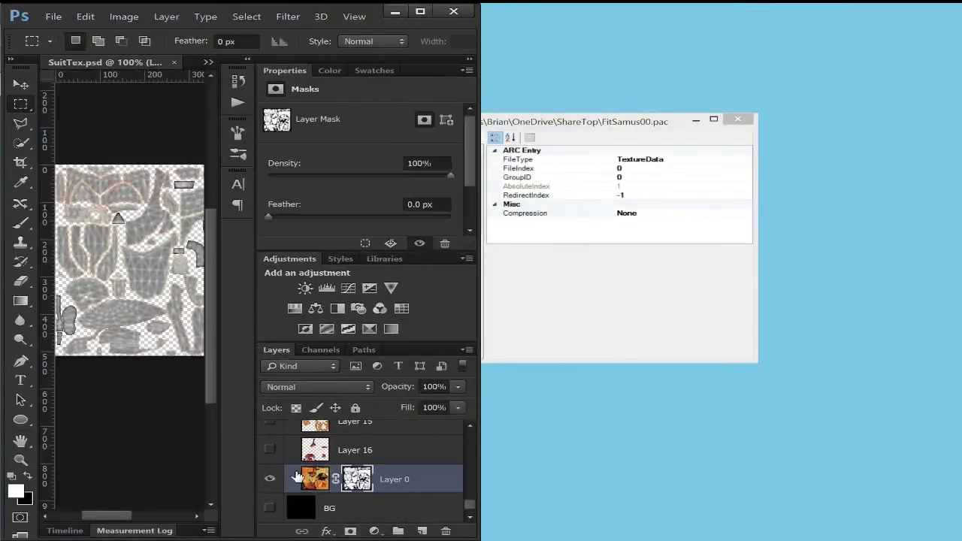
pyautogui.scroll(10, 297, 466)
pyautogui.click(270, 434)
pyautogui.scroll(-6, 290, 455)
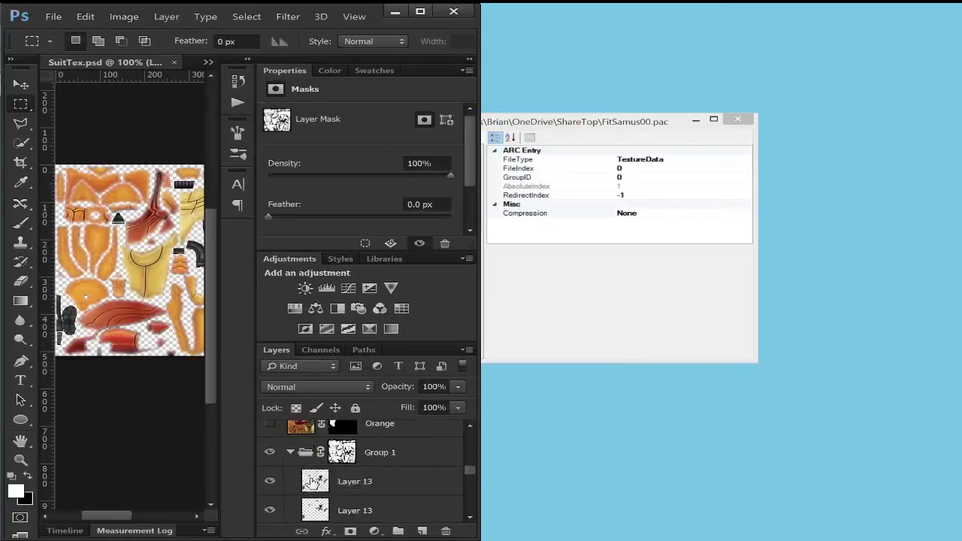
# Export the image for web as a 512 x 512 PNG-24 with transparency, named refrencetexture.png.
pyautogui.hotkey('ctrl', 'alt', 'shift', 's')
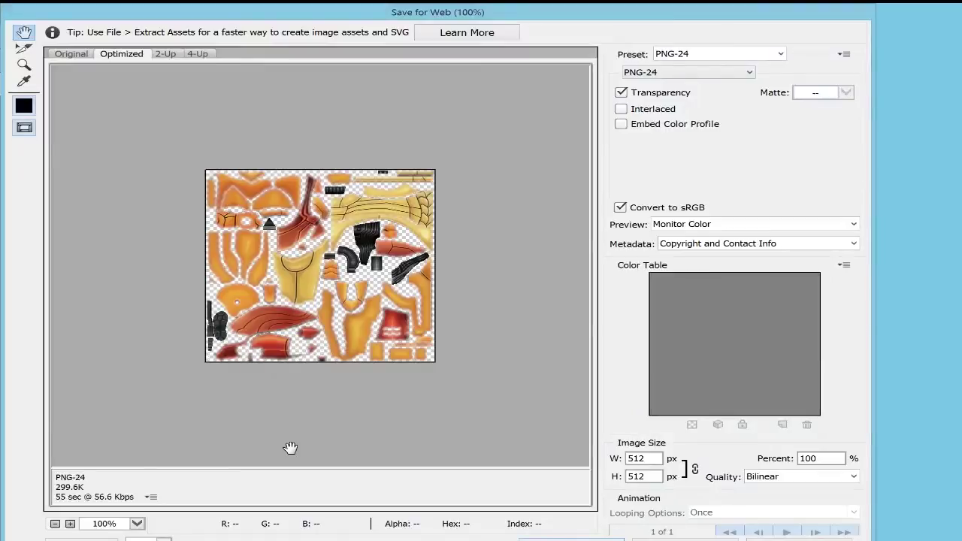
pyautogui.press('Return')
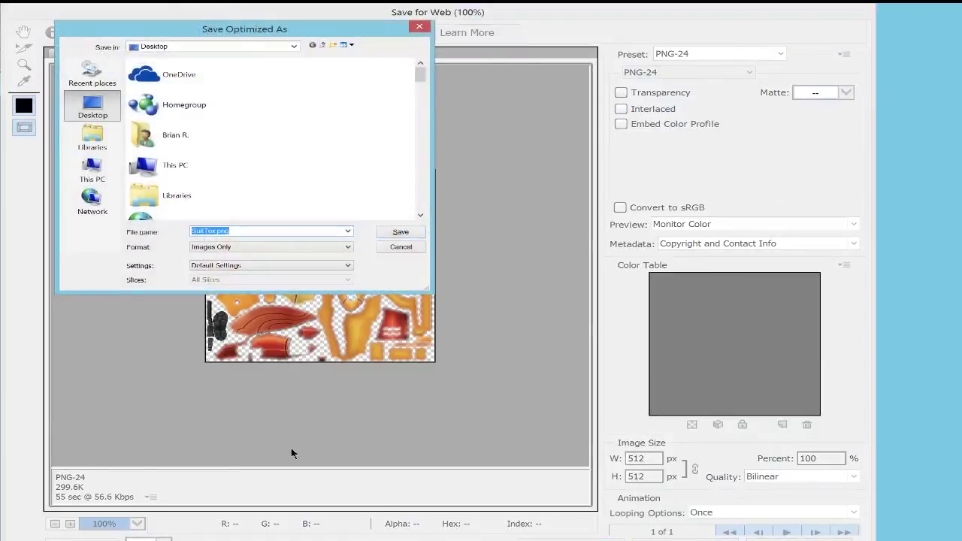
pyautogui.write('refrencetex')
pyautogui.press('Return')
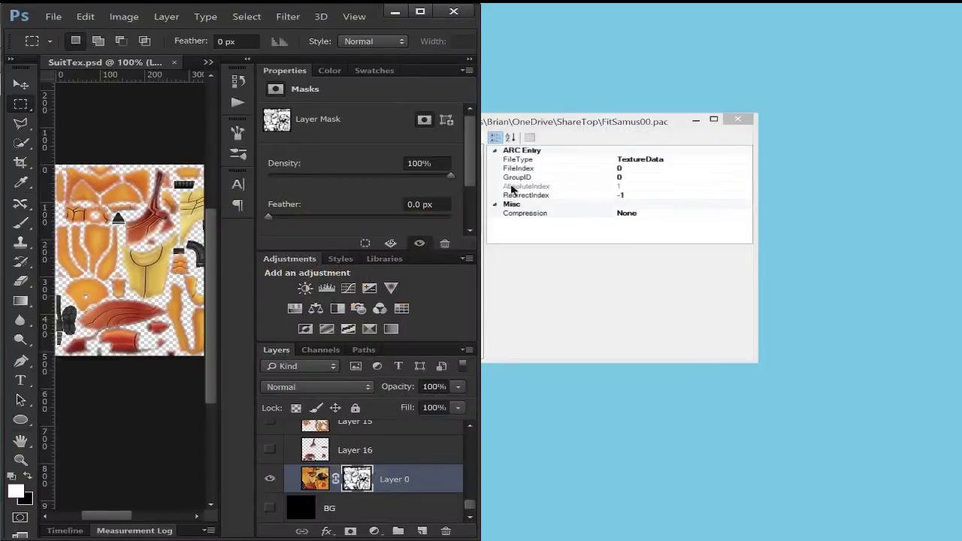
# Switch to BrawlBox, import refrencetexture.png as a texture into TextureData[0] and enlarge the Advanced Texture Converter window.
pyautogui.rightClick(442, 209)
pyautogui.moveTo(554, 228)
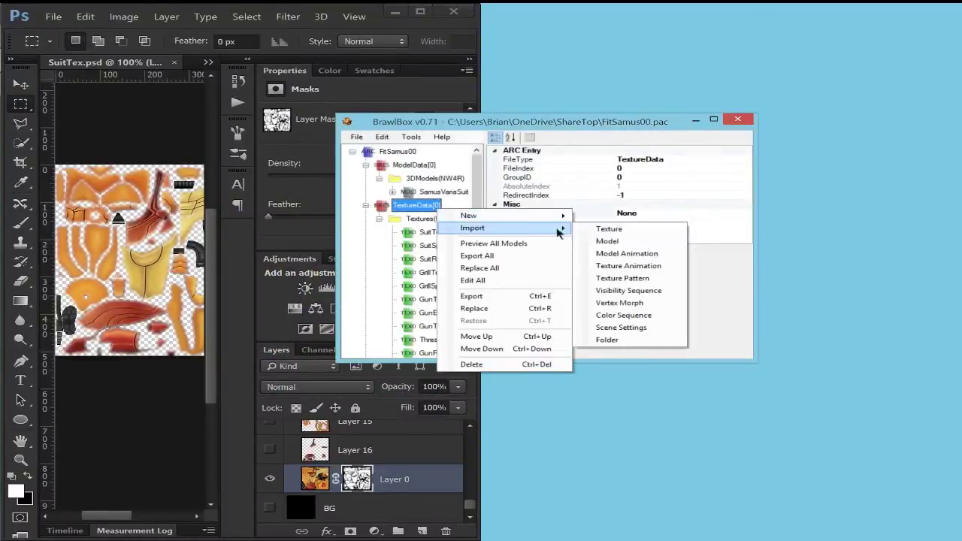
pyautogui.click(607, 229)
pyautogui.click(396, 213)
pyautogui.doubleClick(397, 212)
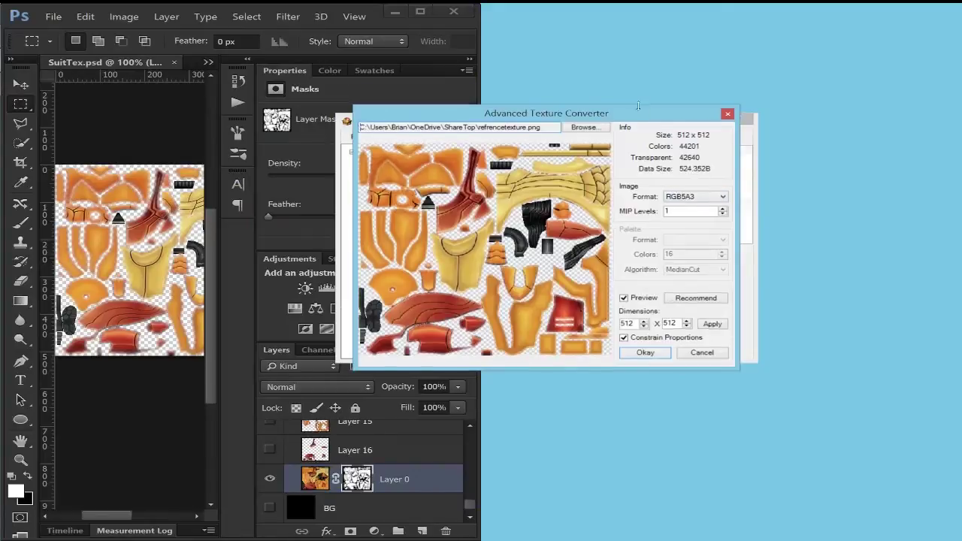
pyautogui.moveTo(600, 113); pyautogui.dragTo(498, 19)
pyautogui.moveTo(635, 336); pyautogui.dragTo(923, 524)
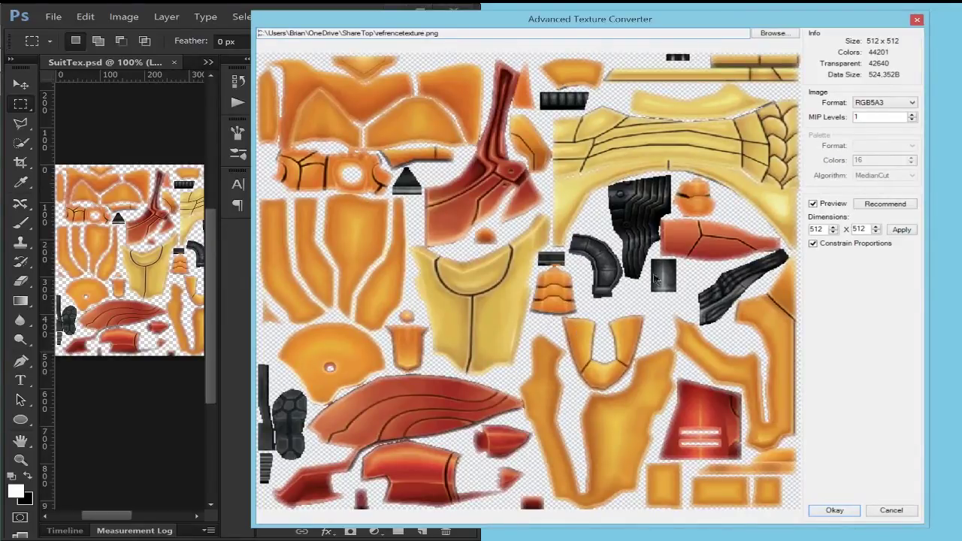
# Examine the list of image encoding formats available for refrencetexture.png and its RGB5A3 preview.
pyautogui.click(874, 103)
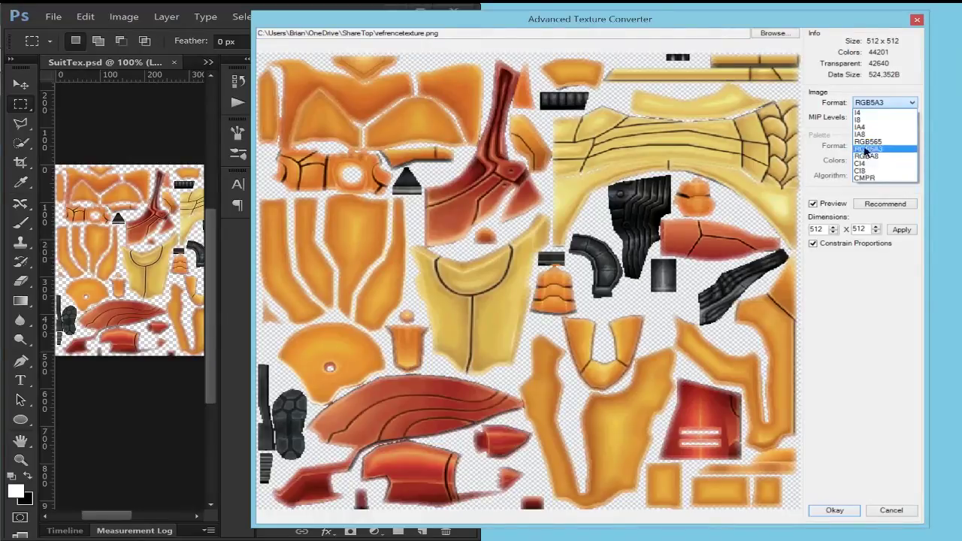
pyautogui.click(886, 104)
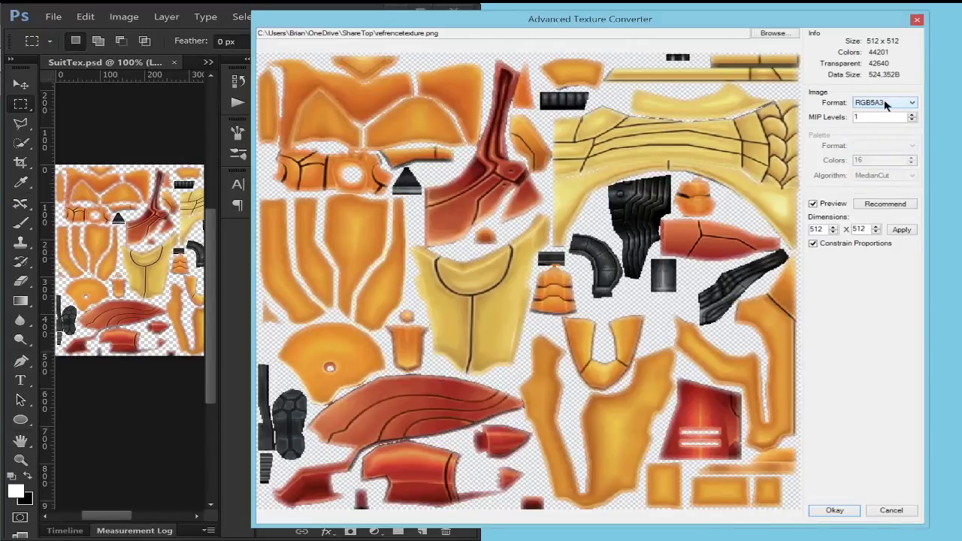
pyautogui.click(886, 104)
pyautogui.click(877, 105)
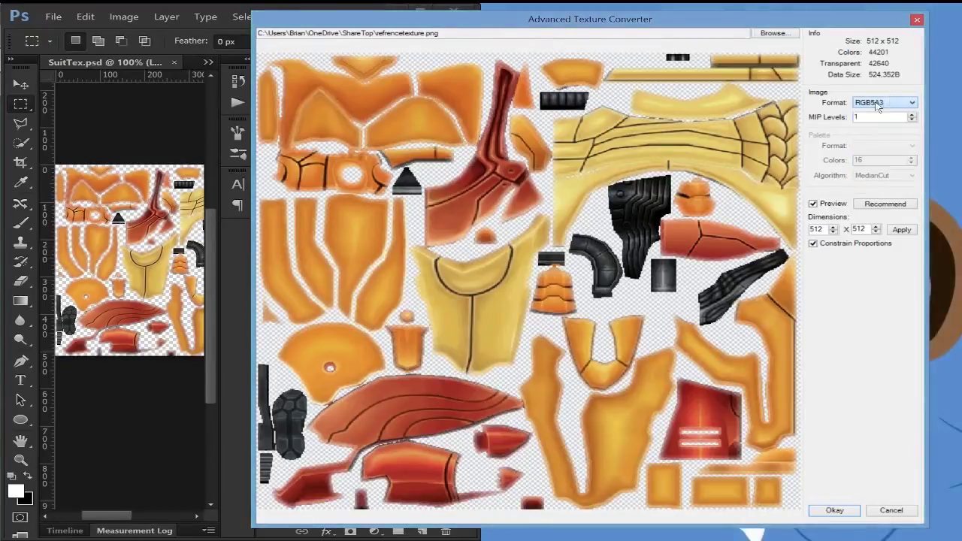
pyautogui.click(881, 105)
pyautogui.click(878, 104)
pyautogui.click(855, 110)
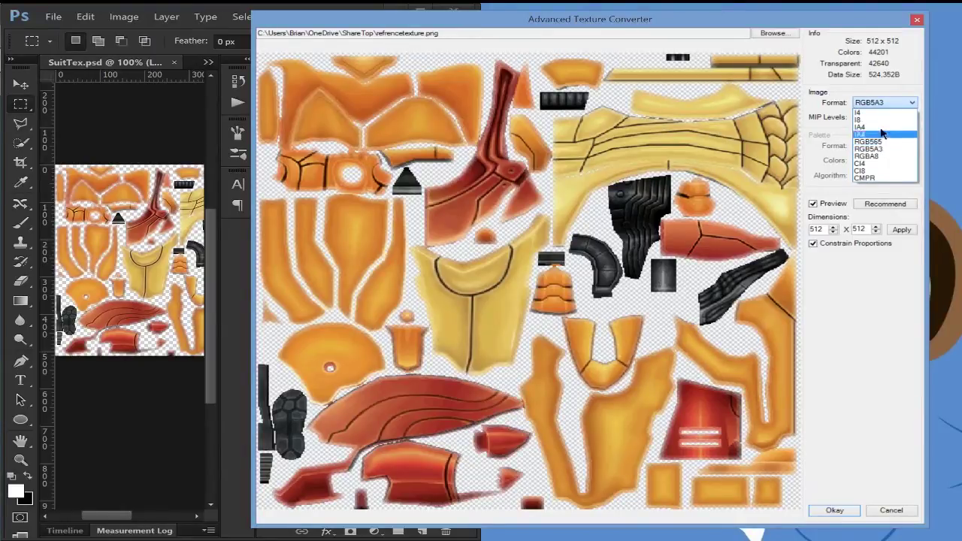
pyautogui.click(889, 106)
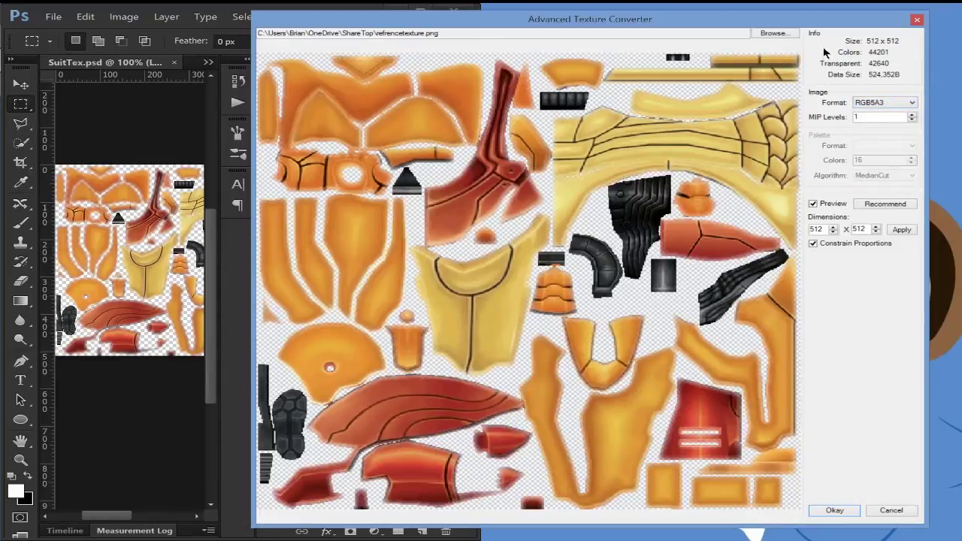
pyautogui.click(884, 103)
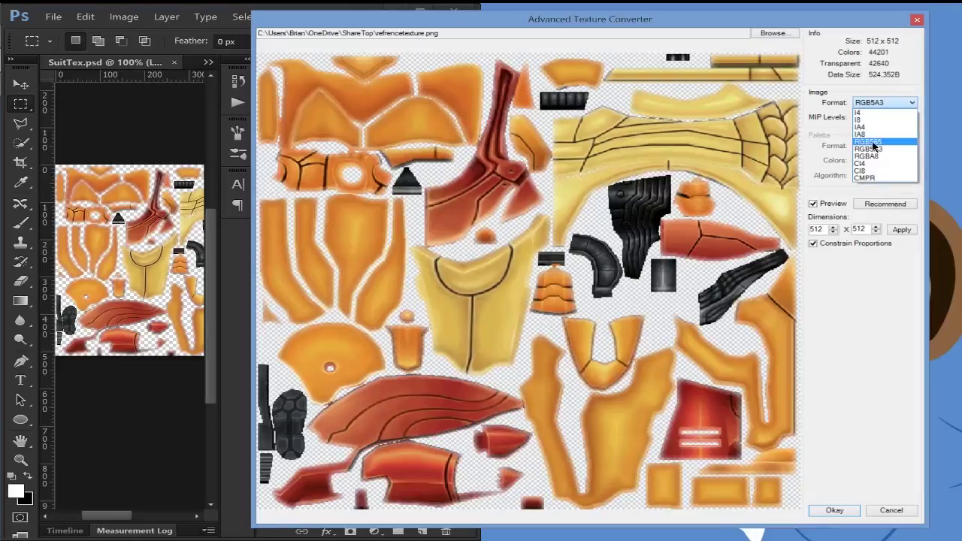
pyautogui.click(874, 105)
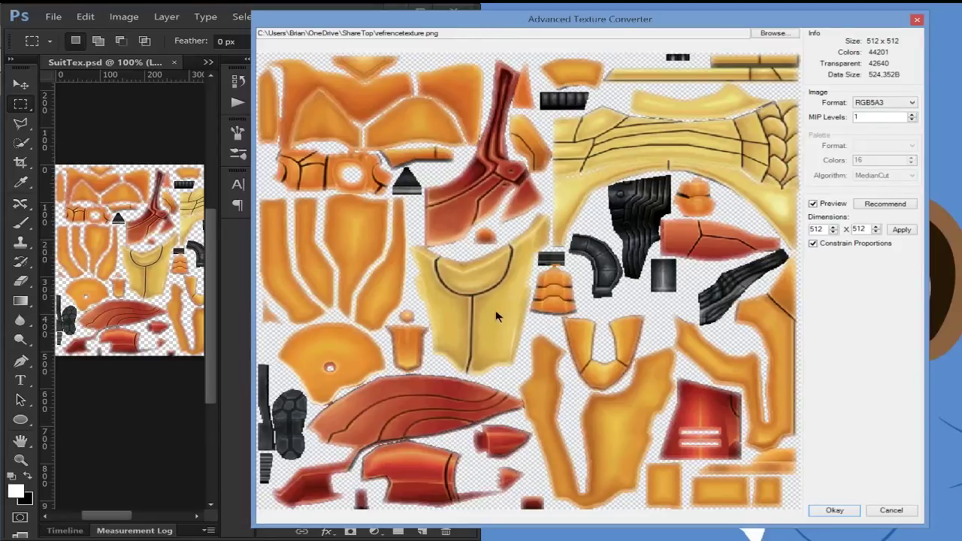
# Preview the texture in RGB565 and in RGBA8 to compare transparency and data size.
pyautogui.click(858, 104)
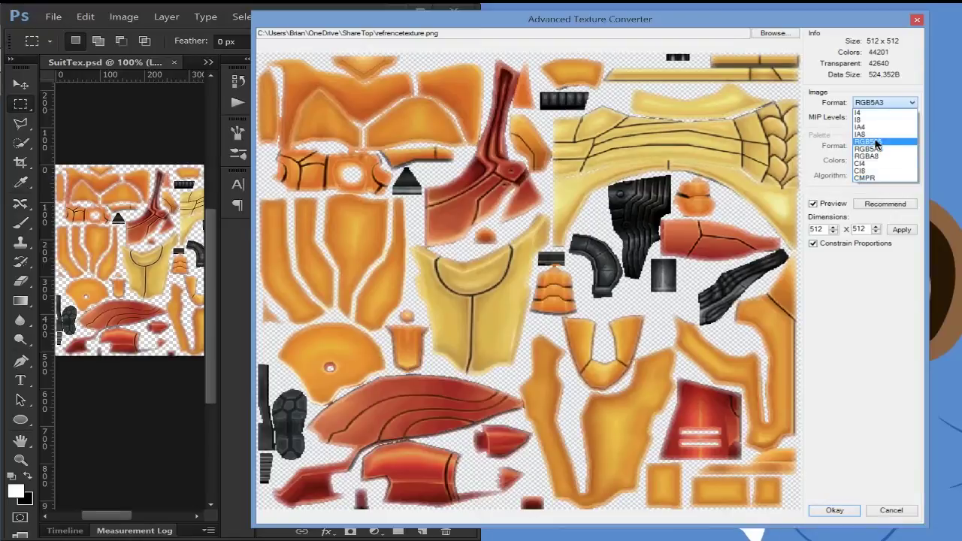
pyautogui.click(877, 142)
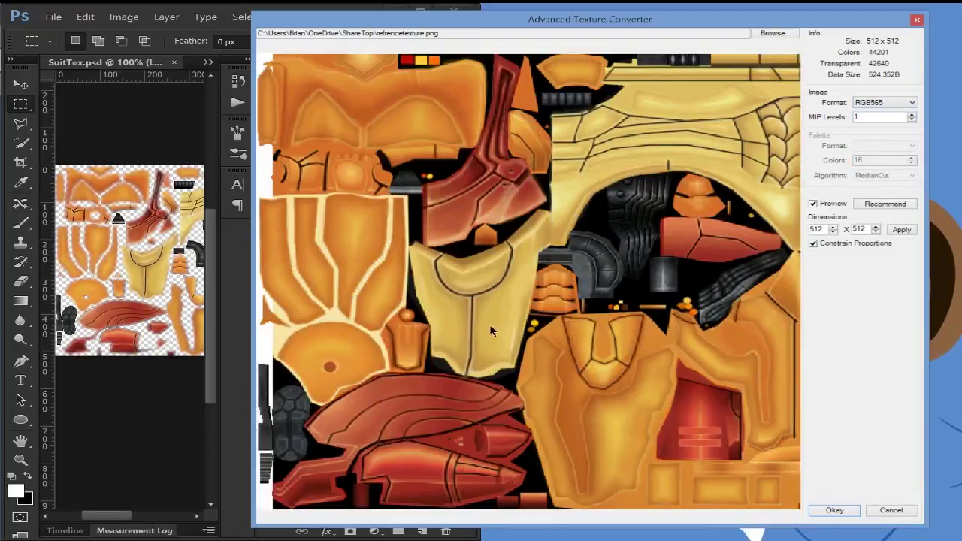
pyautogui.click(902, 103)
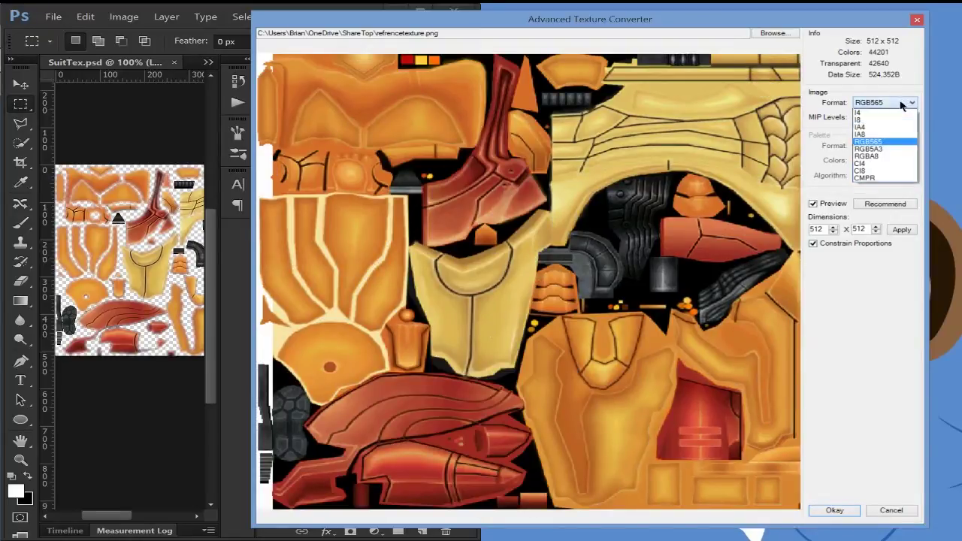
pyautogui.click(885, 160)
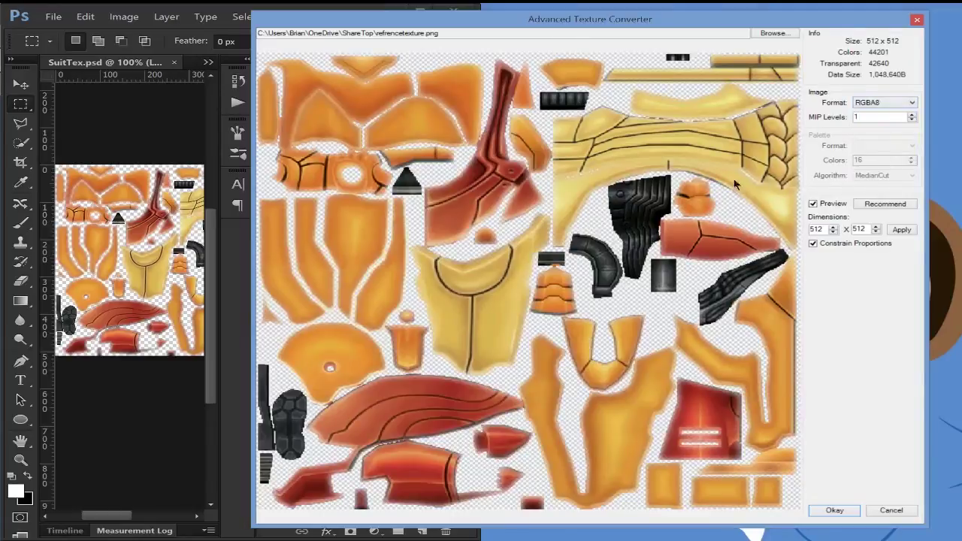
pyautogui.click(911, 103)
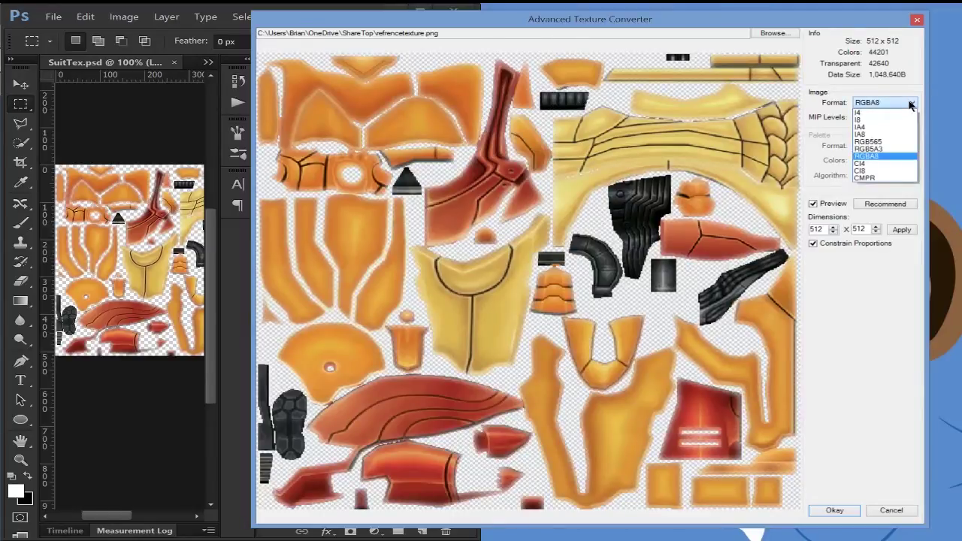
pyautogui.click(911, 104)
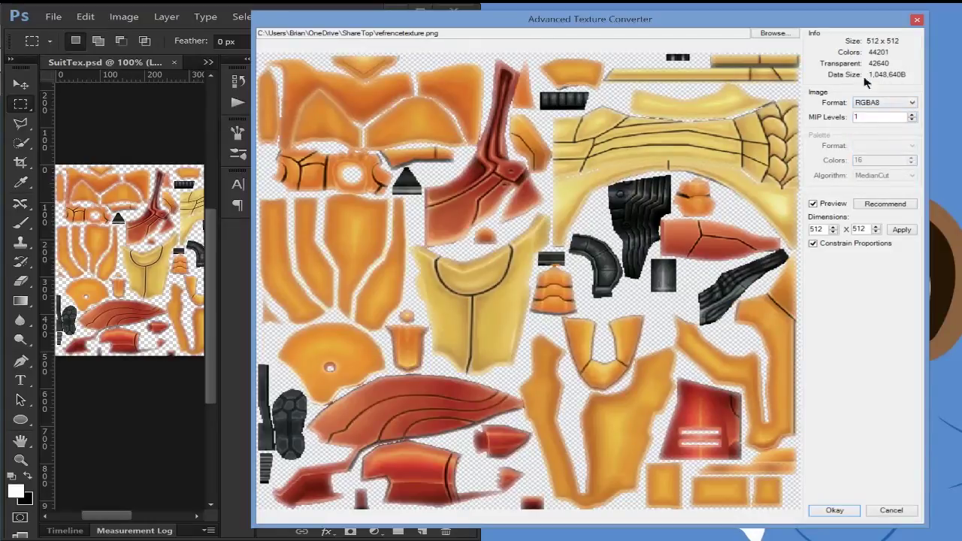
# Preview the texture in CMPR, RGB565, RGB5A3 and RGBA8 one after another to compare the soft edges.
pyautogui.click(867, 103)
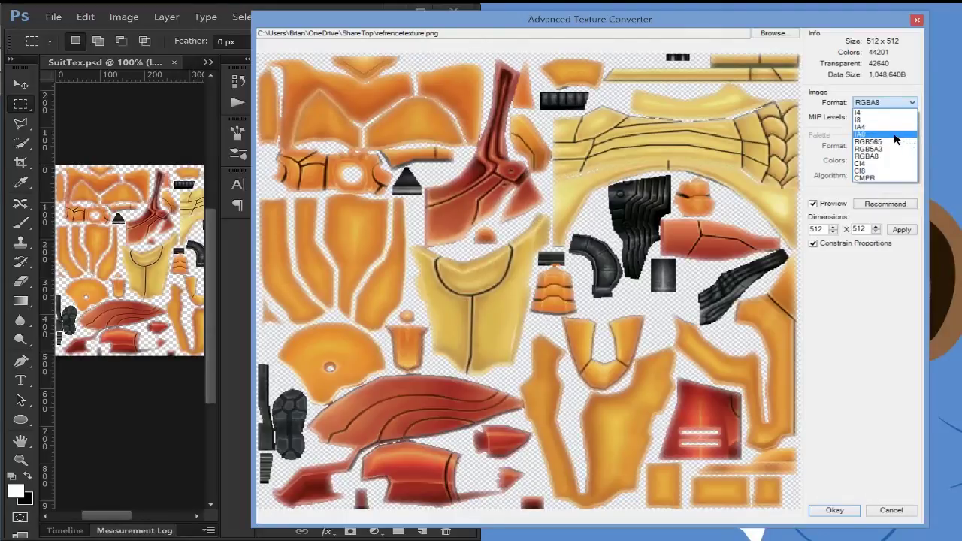
pyautogui.click(884, 178)
pyautogui.click(911, 103)
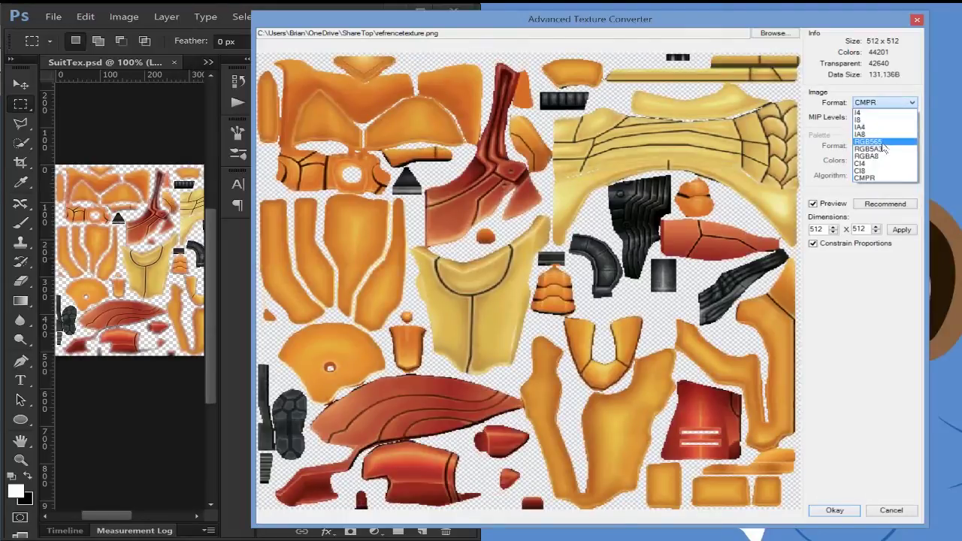
pyautogui.click(869, 141)
pyautogui.click(887, 103)
pyautogui.click(869, 149)
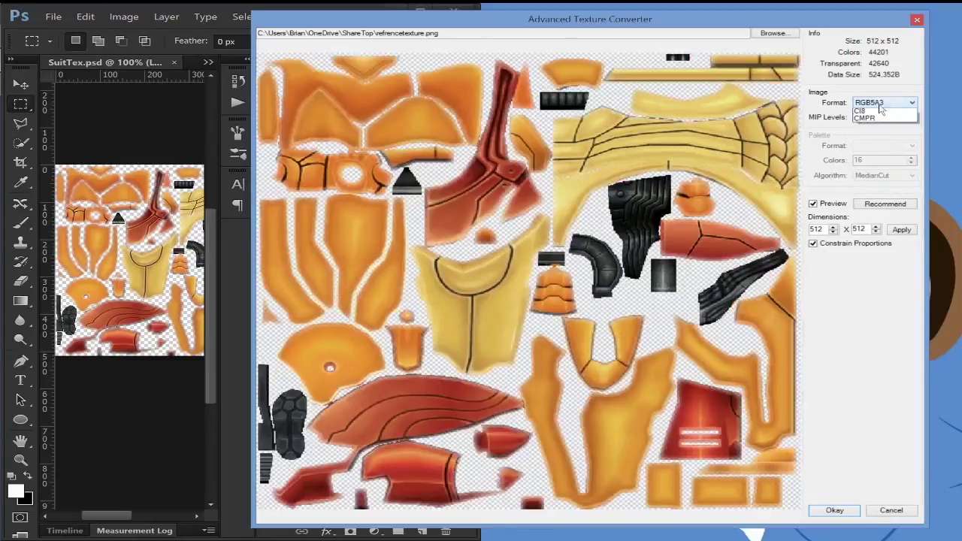
pyautogui.click(881, 106)
pyautogui.click(869, 156)
# Preview the texture in the CI4, IA4, I4 and I8 formats to compare their color and transparency.
pyautogui.click(885, 103)
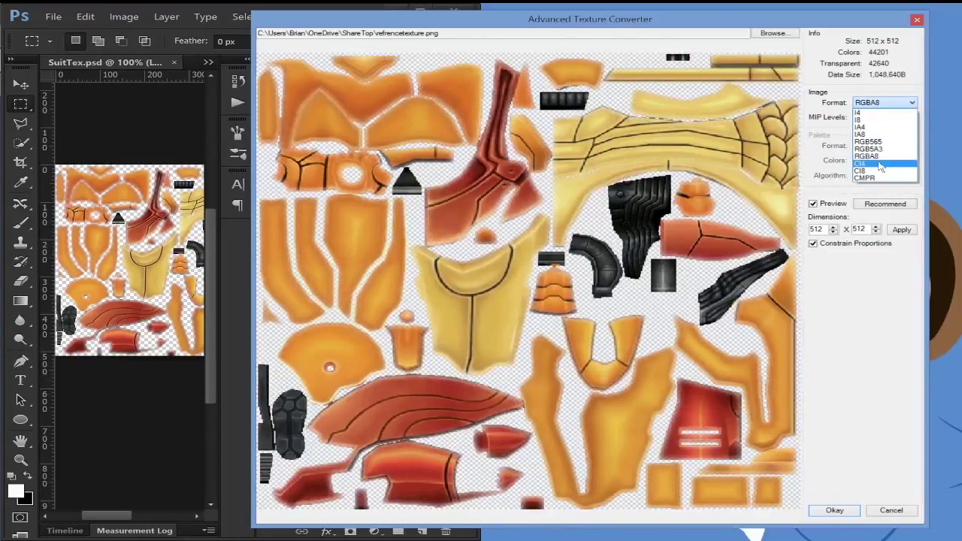
pyautogui.click(882, 164)
pyautogui.click(884, 103)
pyautogui.click(865, 127)
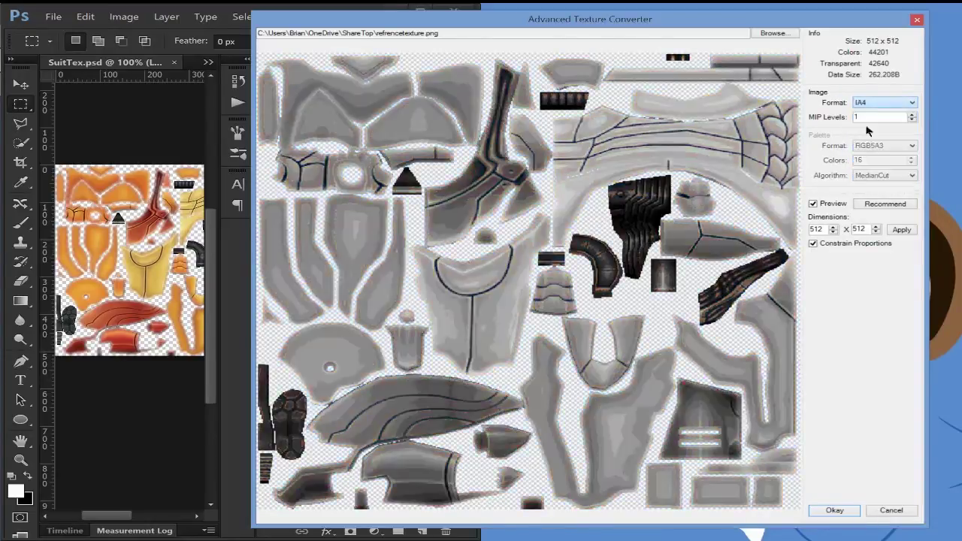
pyautogui.click(884, 102)
pyautogui.click(876, 112)
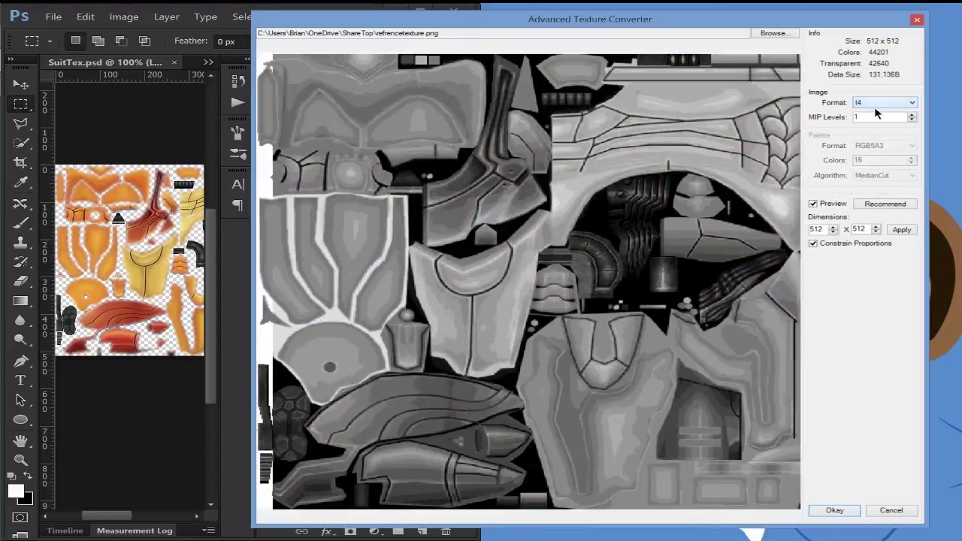
pyautogui.click(876, 103)
pyautogui.click(872, 120)
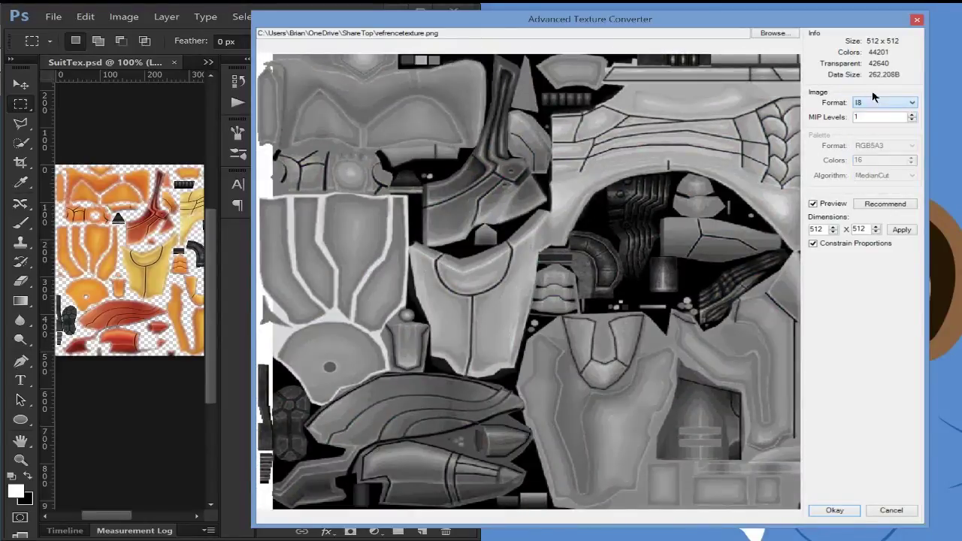
# Preview the texture in the IA4 format and in CMPR to compare grayscale and color results.
pyautogui.click(876, 102)
pyautogui.click(864, 127)
pyautogui.click(875, 103)
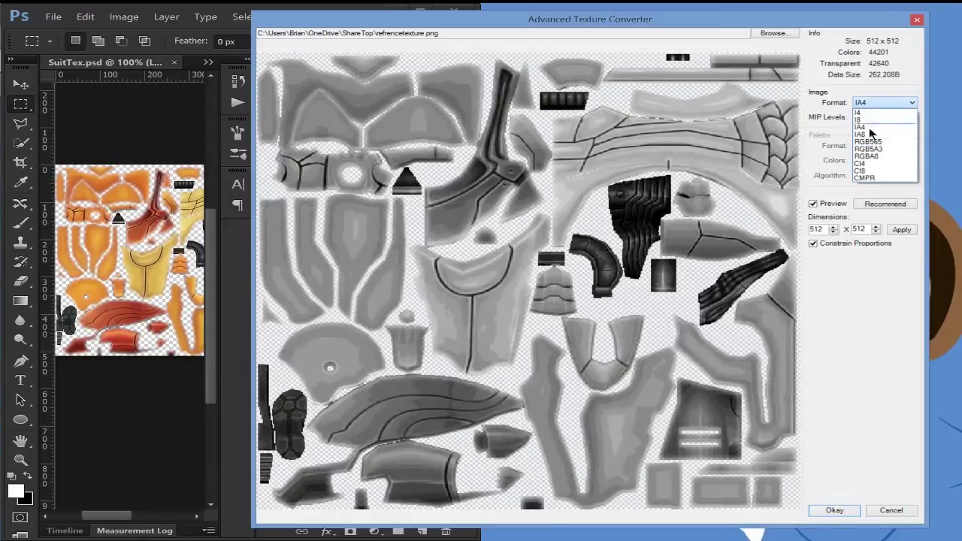
pyautogui.click(870, 106)
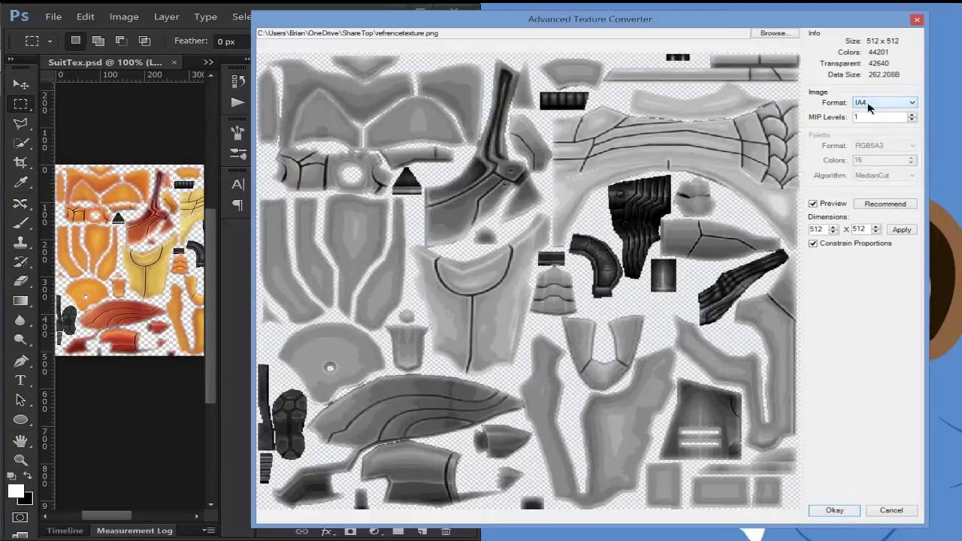
pyautogui.click(870, 106)
pyautogui.click(872, 182)
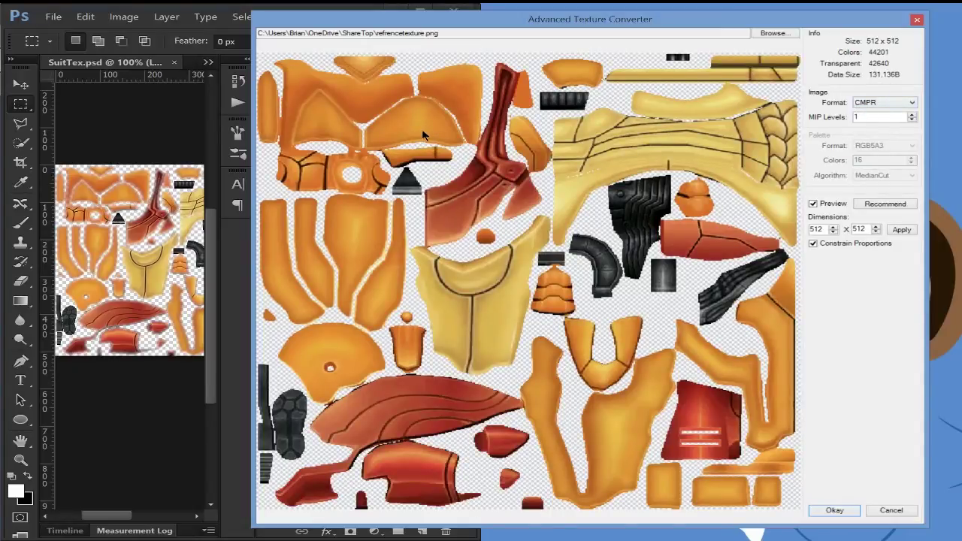
# Preview the texture in I4, then return to CMPR to compare their data size and transparency.
pyautogui.click(866, 107)
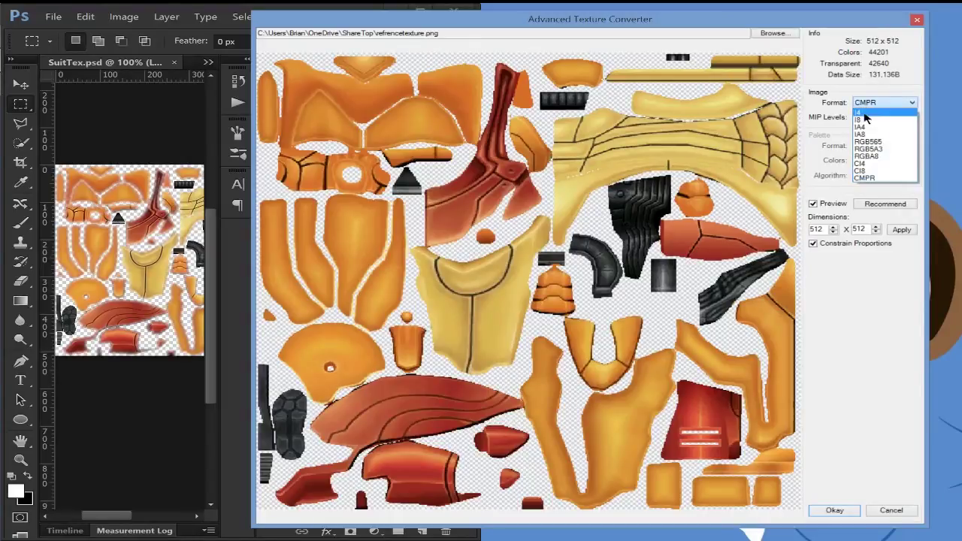
pyautogui.click(865, 113)
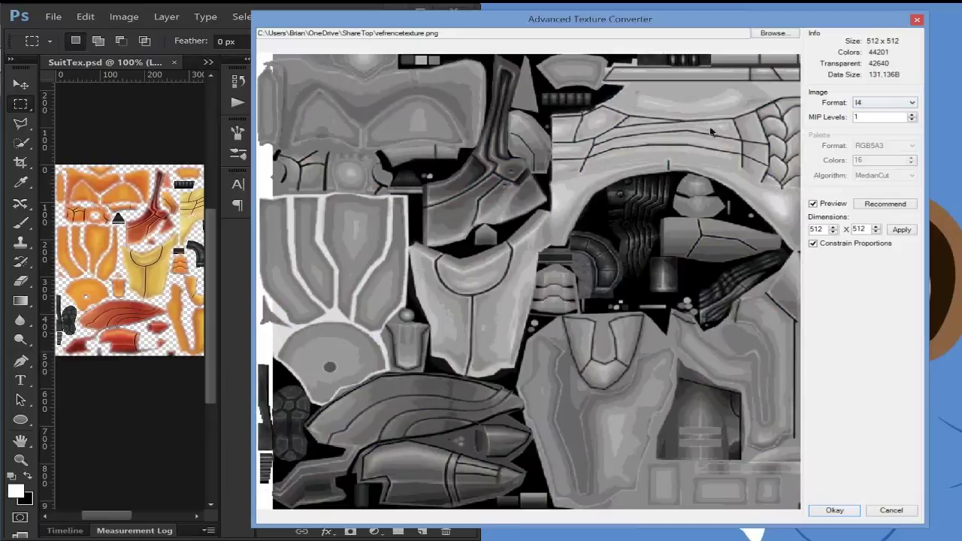
pyautogui.click(885, 103)
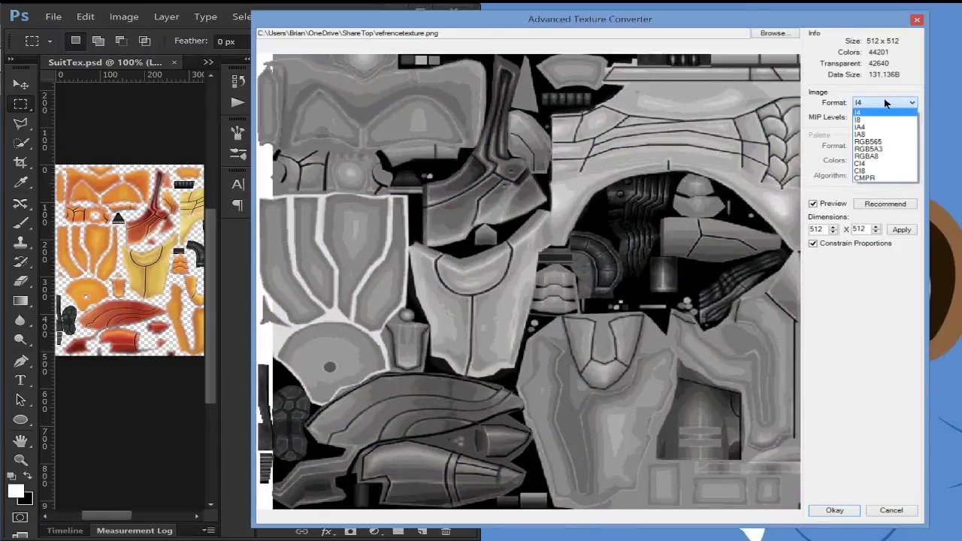
pyautogui.click(886, 105)
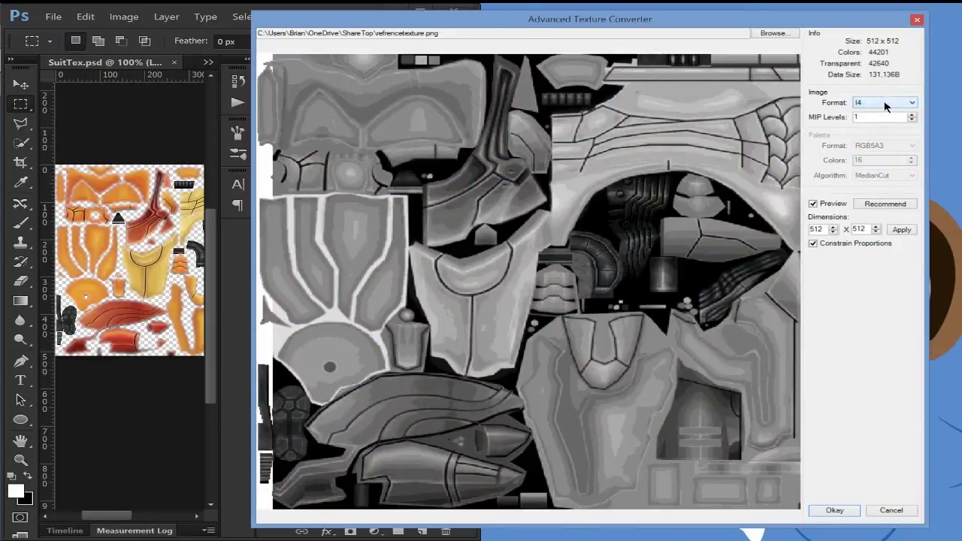
pyautogui.click(886, 106)
pyautogui.click(884, 105)
pyautogui.click(879, 103)
pyautogui.click(867, 112)
pyautogui.click(869, 103)
pyautogui.click(872, 185)
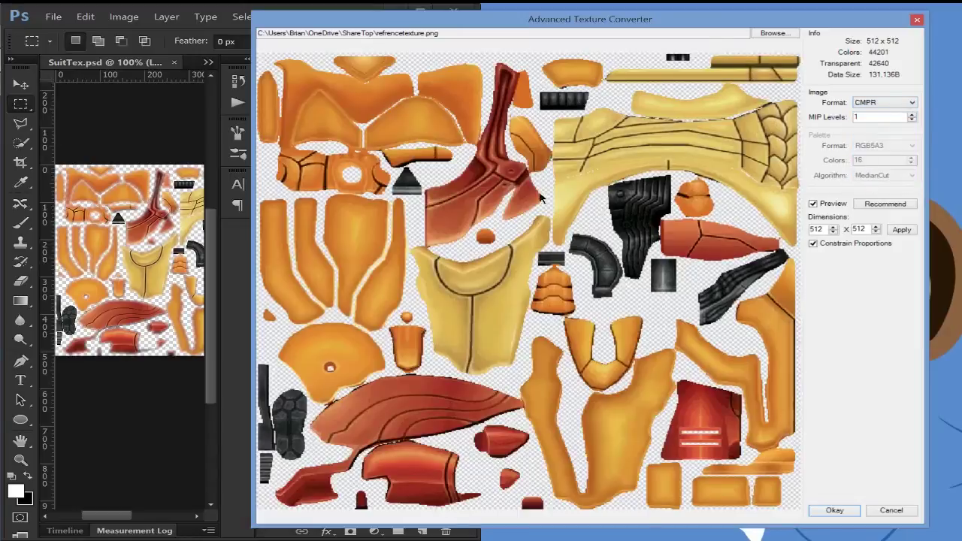
# Preview the texture in I4 and then in I8 to compare the smoothness of the gray shading.
pyautogui.click(885, 105)
pyautogui.click(885, 105)
pyautogui.click(871, 104)
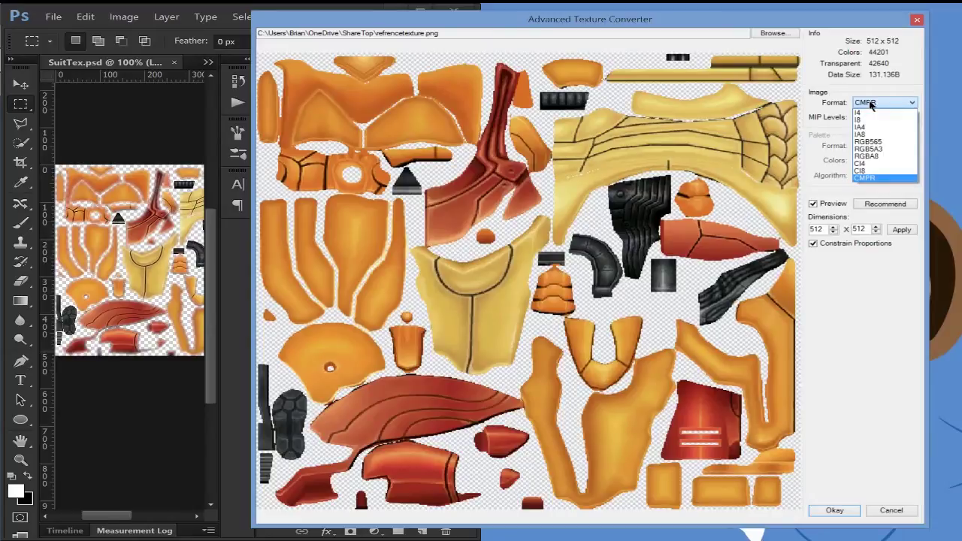
pyautogui.click(871, 112)
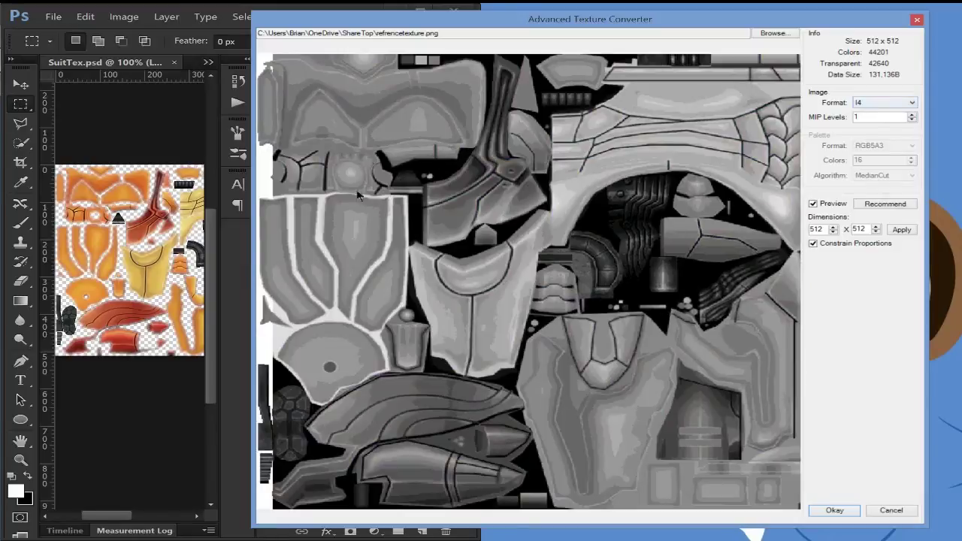
pyautogui.click(897, 103)
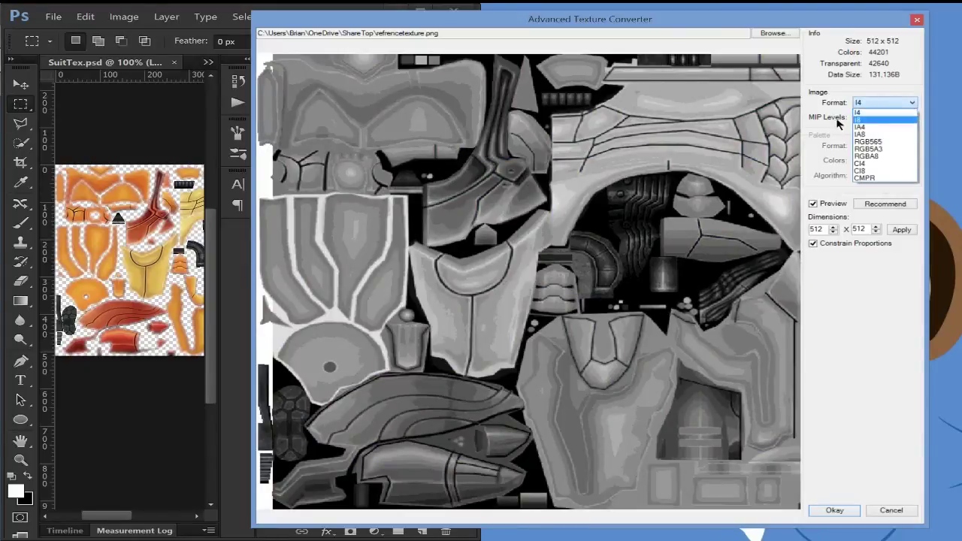
pyautogui.click(859, 110)
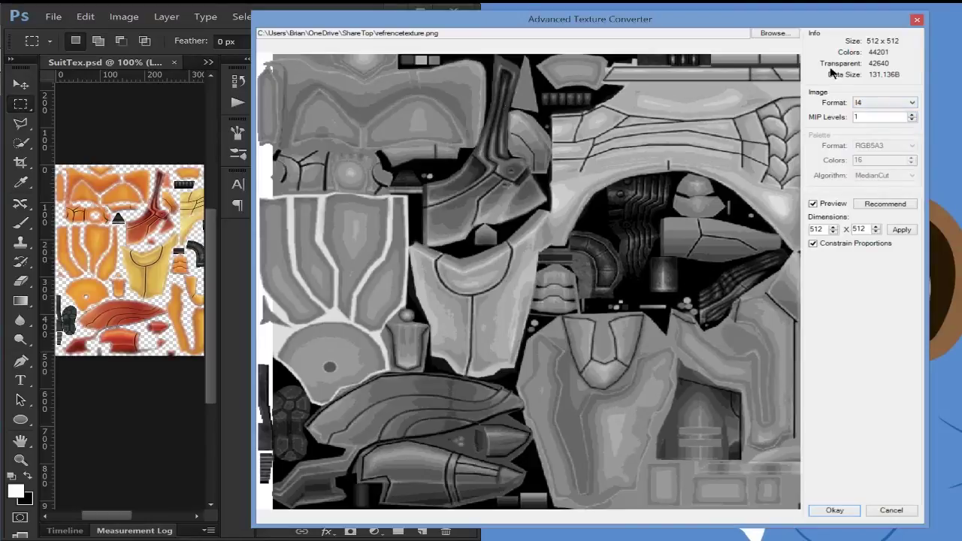
pyautogui.click(877, 103)
pyautogui.click(854, 103)
pyautogui.press('Down')
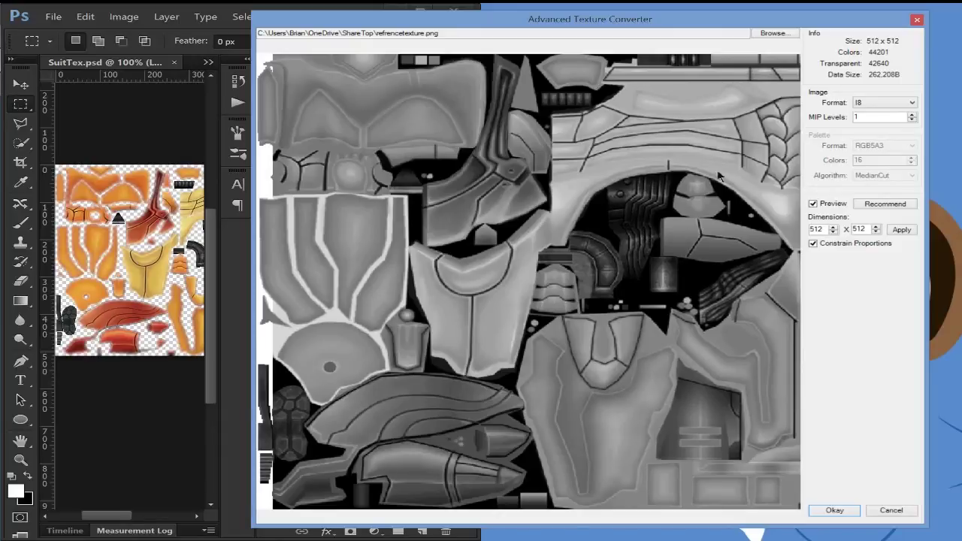
# Switch the preview back to I4 and again to I8 to compare their data sizes.
pyautogui.click(890, 105)
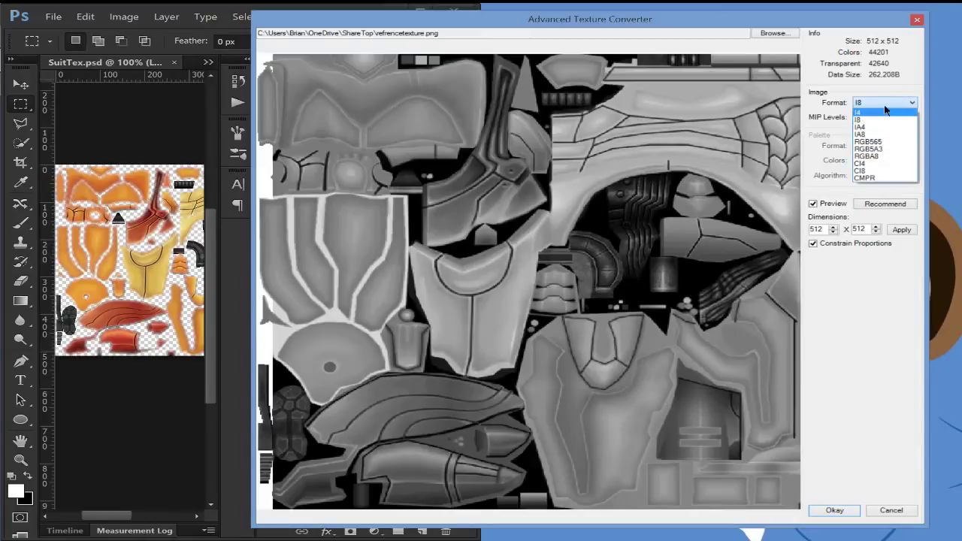
pyautogui.click(883, 105)
pyautogui.click(884, 105)
pyautogui.click(869, 113)
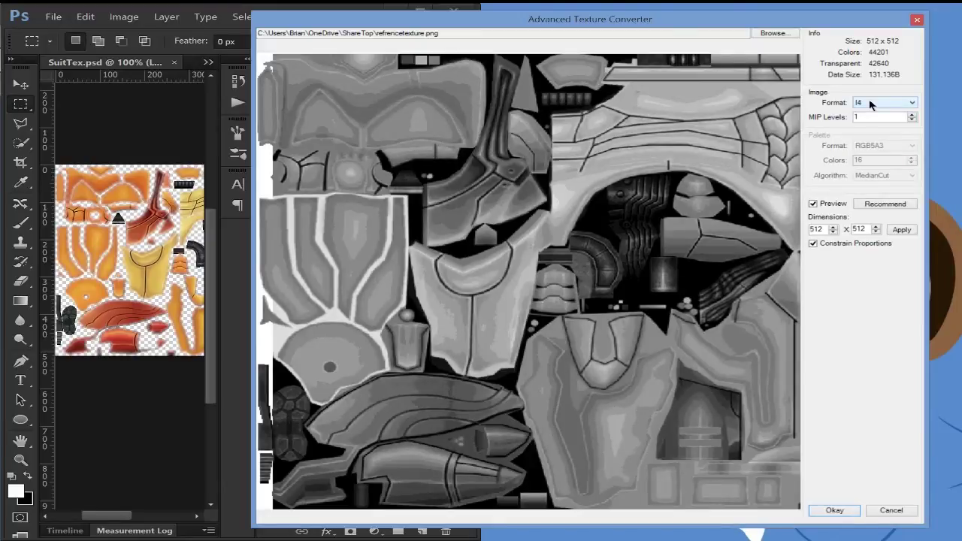
pyautogui.click(871, 105)
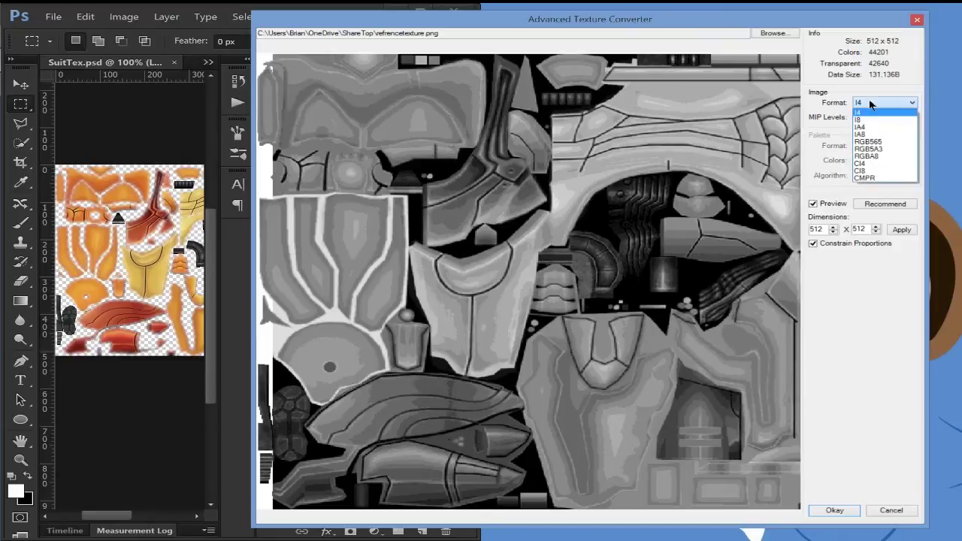
pyautogui.click(871, 105)
pyautogui.click(871, 104)
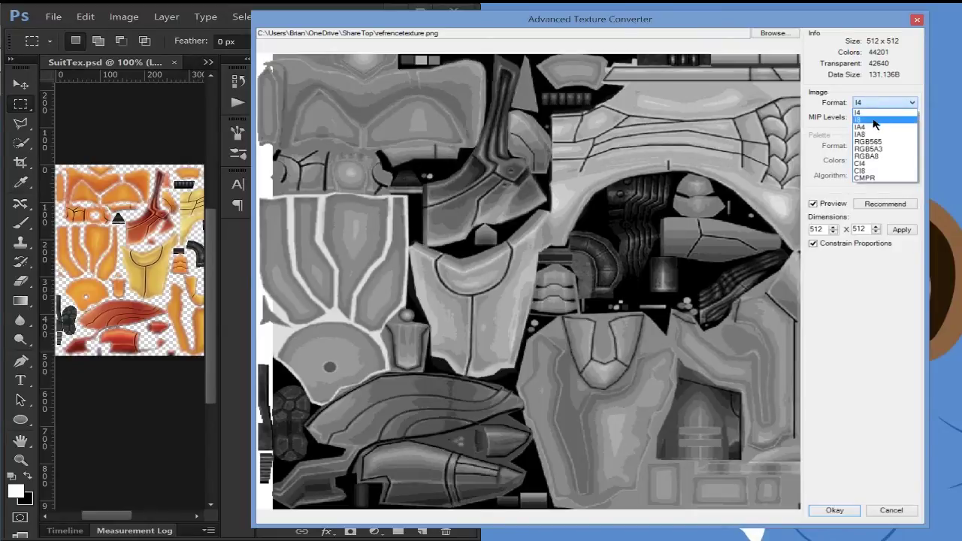
pyautogui.click(874, 119)
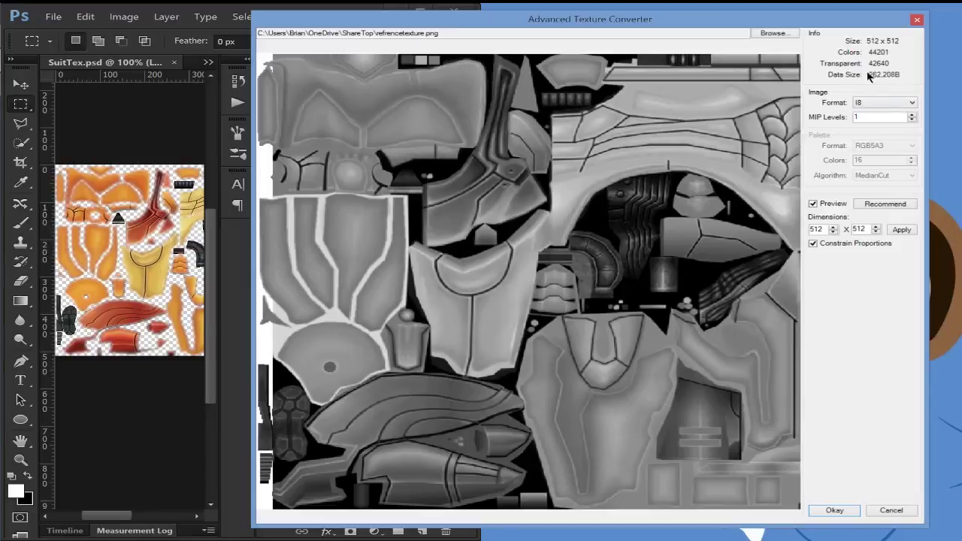
# Preview the texture in IA4, I4 and IA4 again to compare grayscale with and without transparency.
pyautogui.click(868, 104)
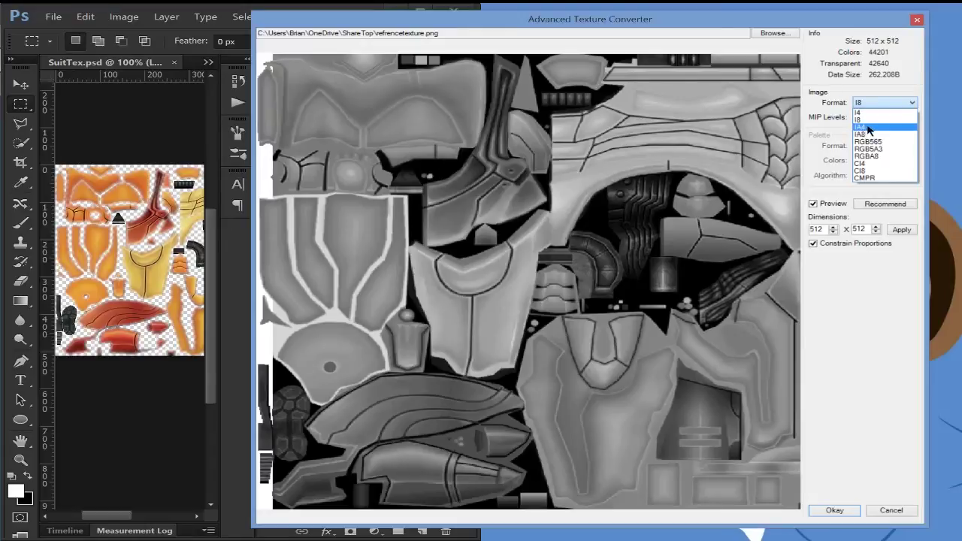
pyautogui.click(868, 129)
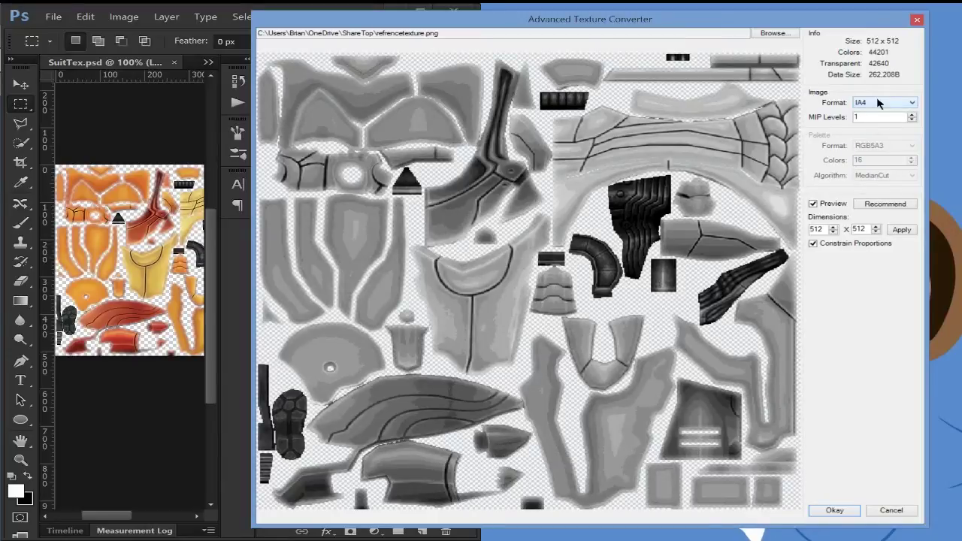
pyautogui.click(878, 103)
pyautogui.click(873, 104)
pyautogui.click(875, 104)
pyautogui.click(869, 112)
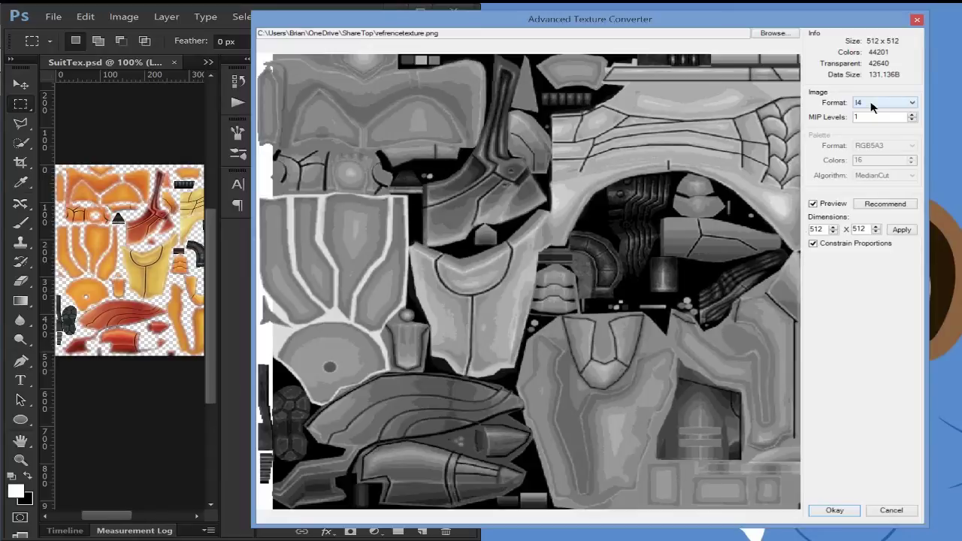
pyautogui.click(873, 108)
pyautogui.click(876, 104)
pyautogui.click(872, 105)
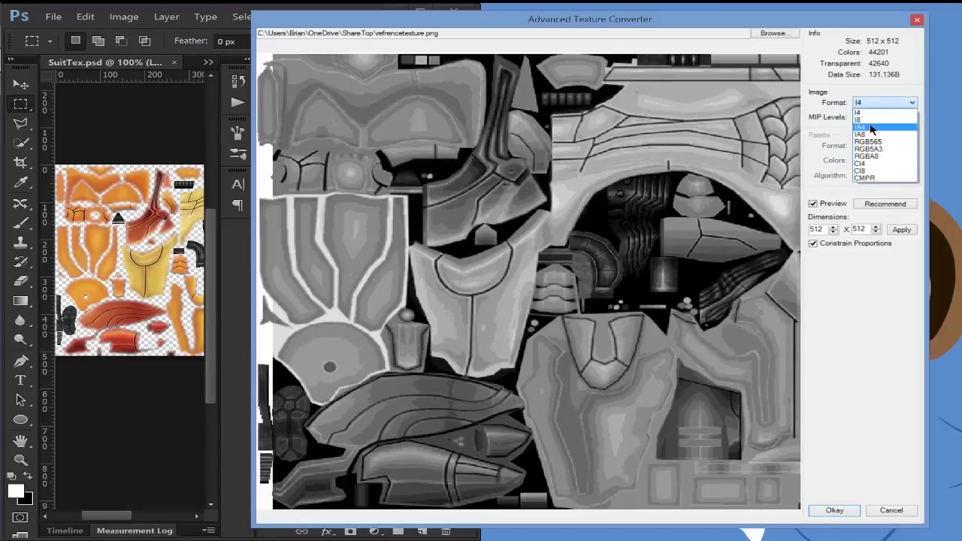
pyautogui.click(872, 126)
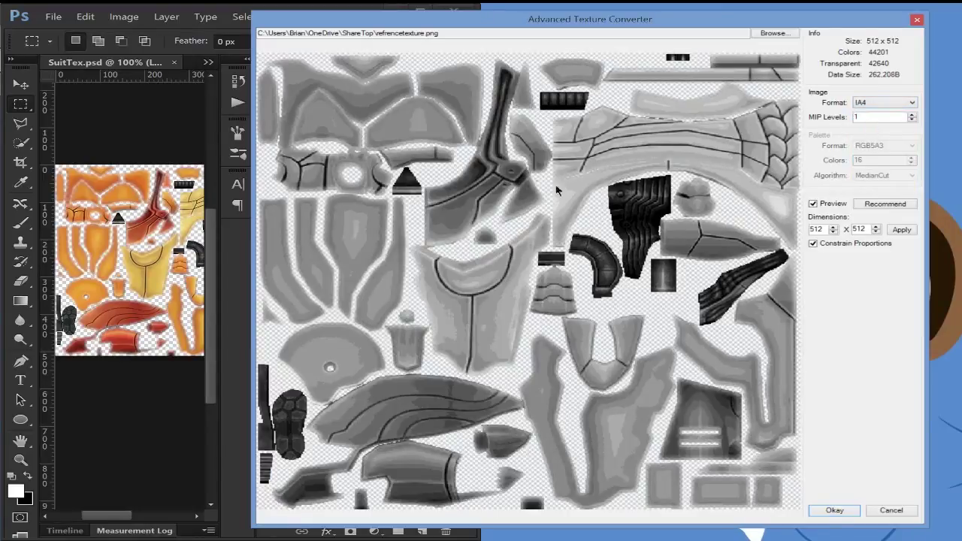
# Preview the texture in IA8 and then in RGB5A3 to compare transparent grayscale with transparent color.
pyautogui.click(874, 105)
pyautogui.click(871, 125)
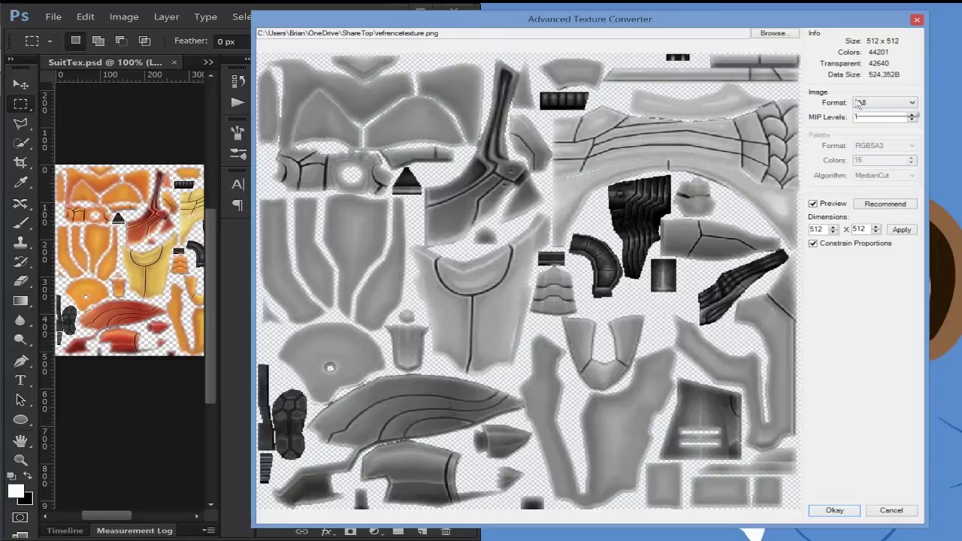
pyautogui.click(873, 104)
pyautogui.click(874, 107)
pyautogui.click(874, 104)
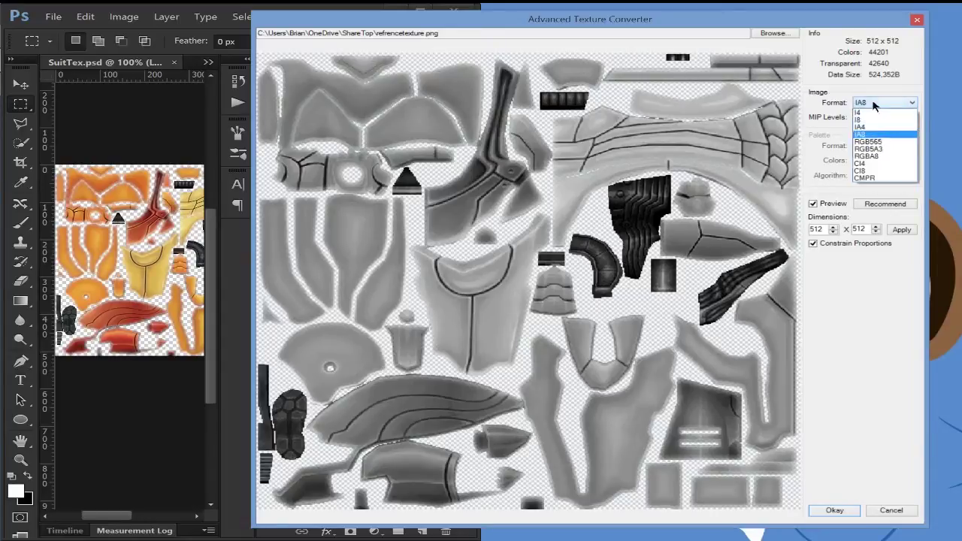
pyautogui.click(872, 149)
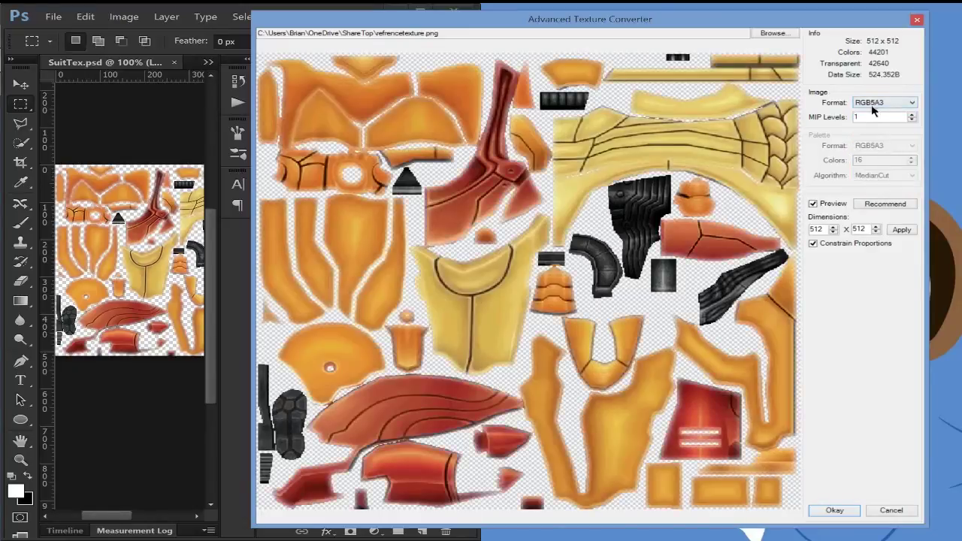
# Alternate the preview between RGB565 and RGB5A3 to compare the texture with and without transparency.
pyautogui.click(873, 109)
pyautogui.click(887, 102)
pyautogui.click(885, 103)
pyautogui.click(881, 142)
pyautogui.click(884, 102)
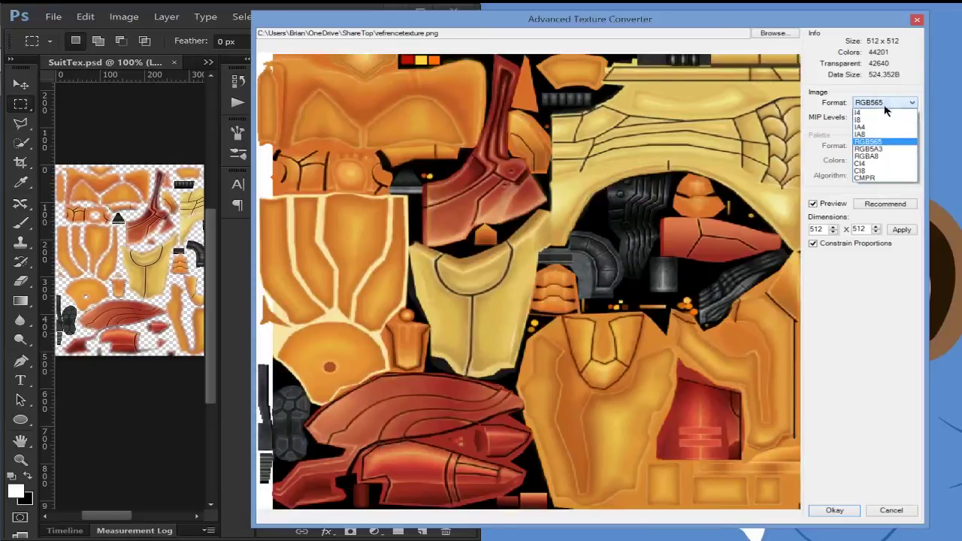
pyautogui.click(884, 102)
pyautogui.click(884, 102)
pyautogui.click(882, 153)
pyautogui.click(886, 105)
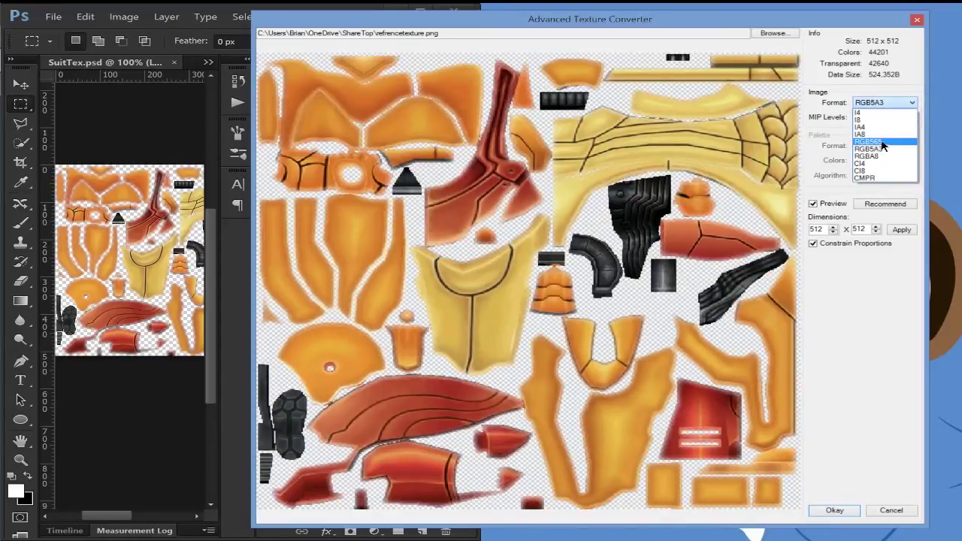
pyautogui.click(882, 143)
pyautogui.click(884, 103)
pyautogui.click(882, 148)
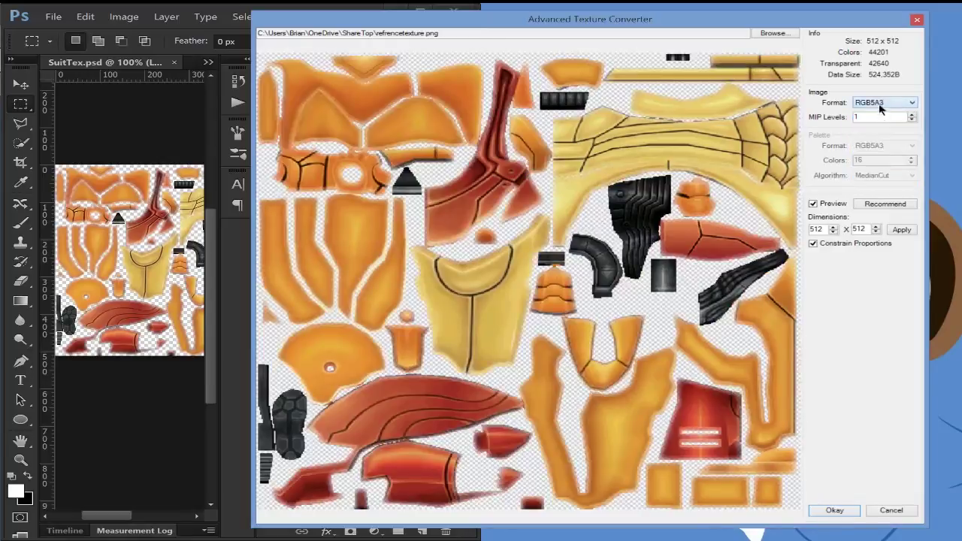
# Preview the texture in RGB565 and then in RGBA8 to examine the soft edges and data size.
pyautogui.click(881, 104)
pyautogui.click(872, 142)
pyautogui.click(884, 103)
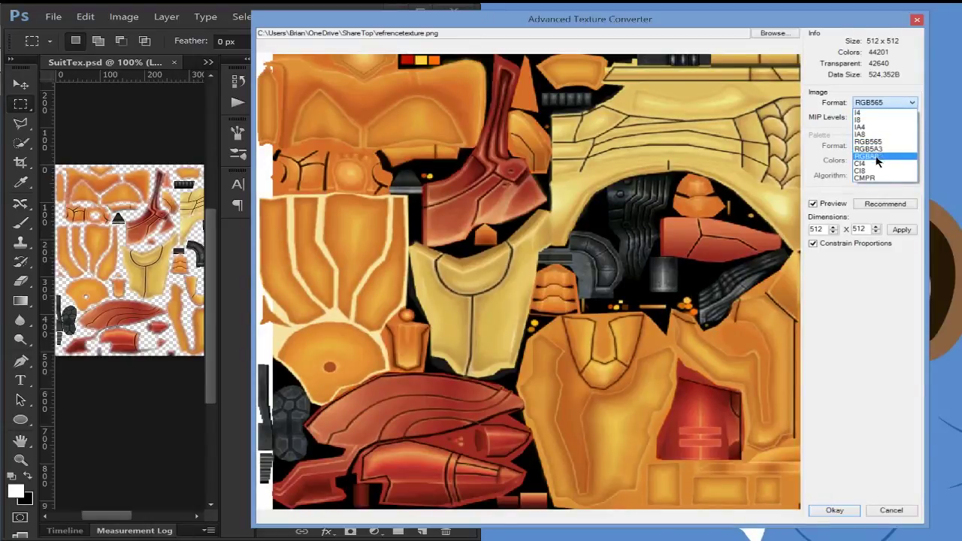
pyautogui.click(878, 157)
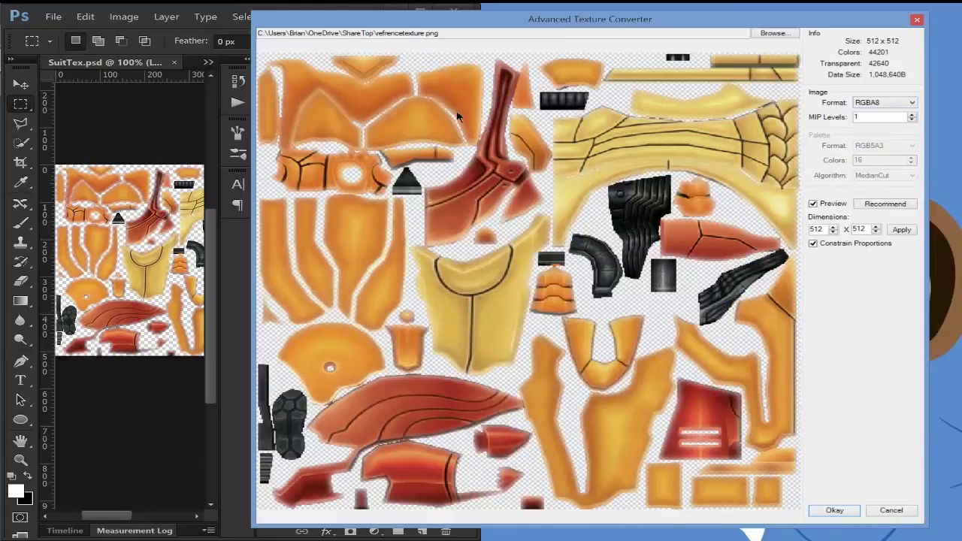
pyautogui.click(875, 106)
pyautogui.click(871, 110)
# Preview the texture in CI4 to examine how the 16-color palette affects its colors and data size.
pyautogui.click(896, 103)
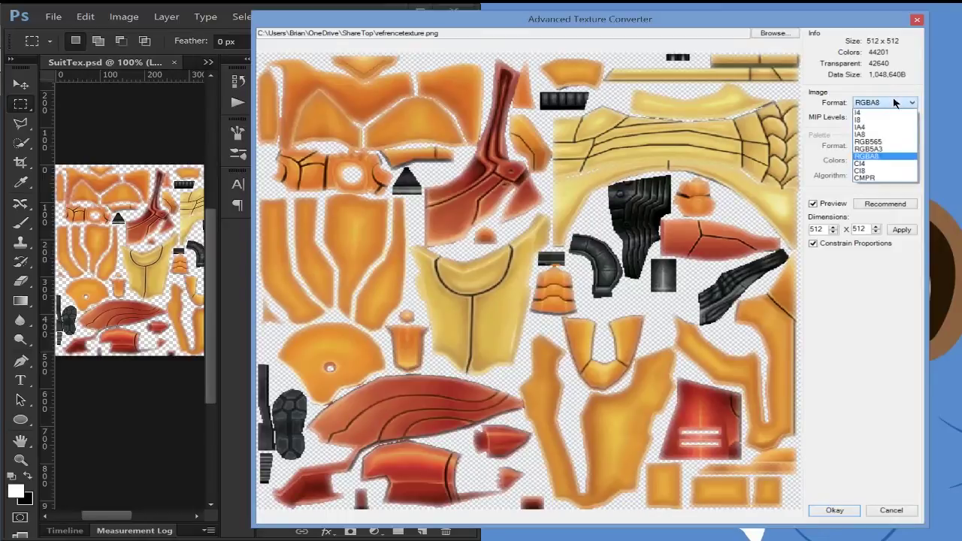
pyautogui.click(870, 164)
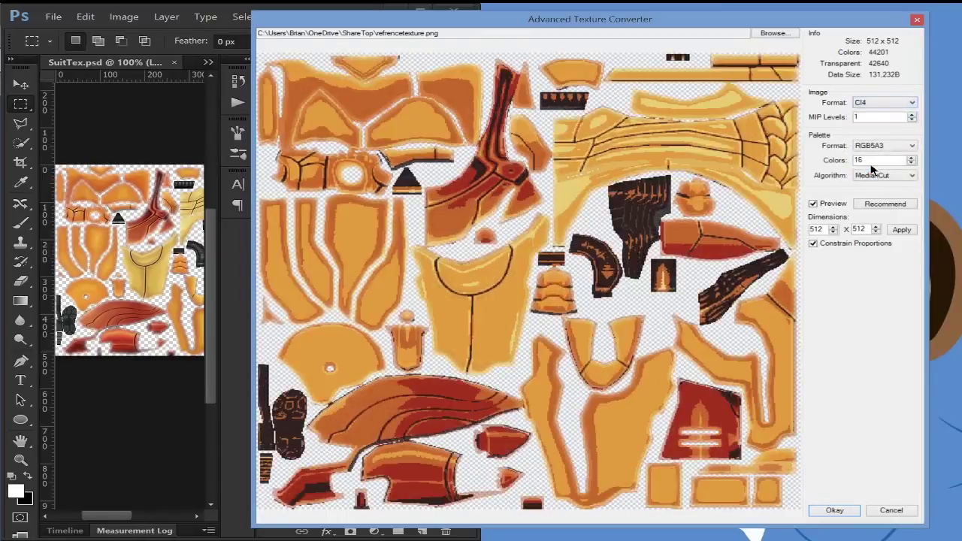
pyautogui.click(872, 104)
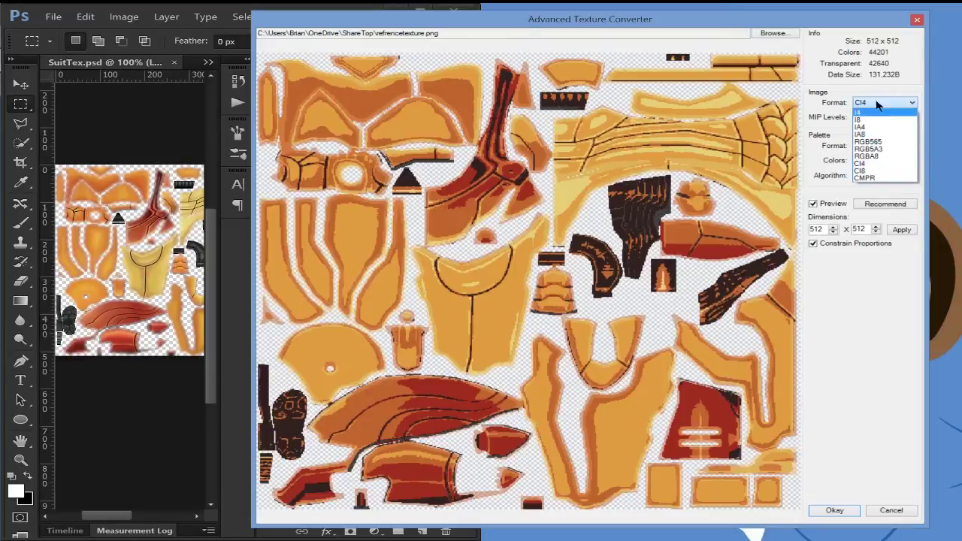
pyautogui.click(872, 164)
pyautogui.click(880, 104)
pyautogui.click(876, 164)
pyautogui.click(880, 103)
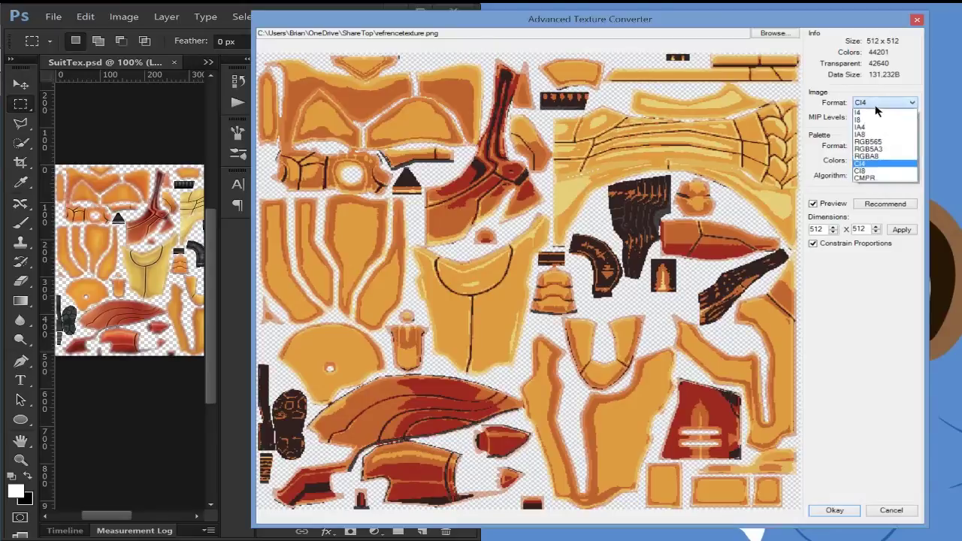
pyautogui.click(876, 164)
# Preview the texture in IA4, I8, RGB565, RGB5A3 and CI4 in turn to compare these formats.
pyautogui.click(879, 103)
pyautogui.click(875, 124)
pyautogui.click(878, 103)
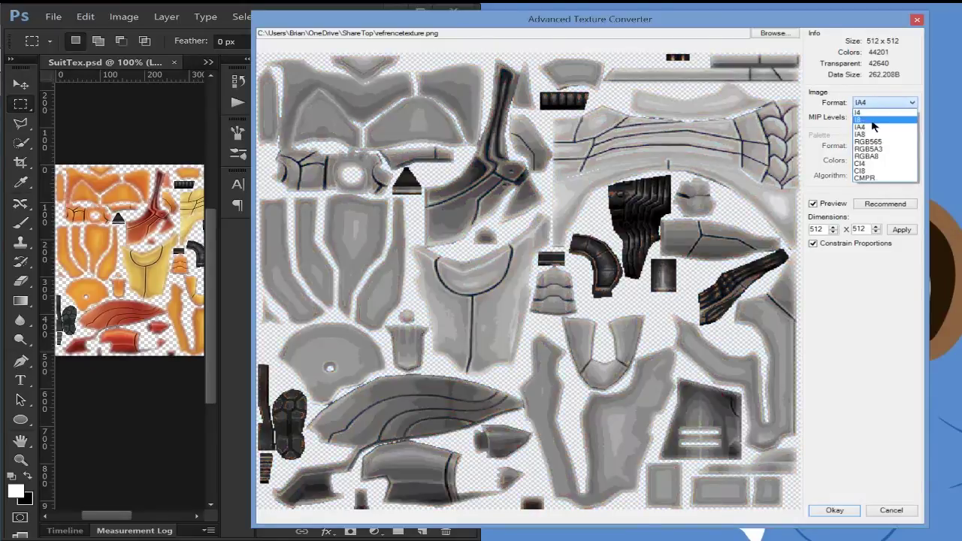
pyautogui.click(872, 118)
pyautogui.click(876, 103)
pyautogui.click(872, 141)
pyautogui.click(872, 105)
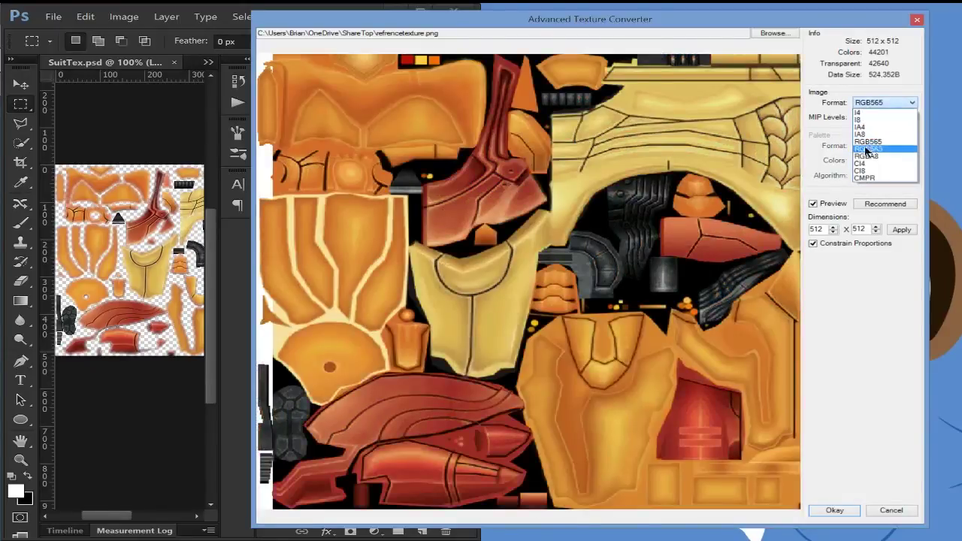
pyautogui.click(872, 147)
pyautogui.click(878, 103)
pyautogui.click(872, 161)
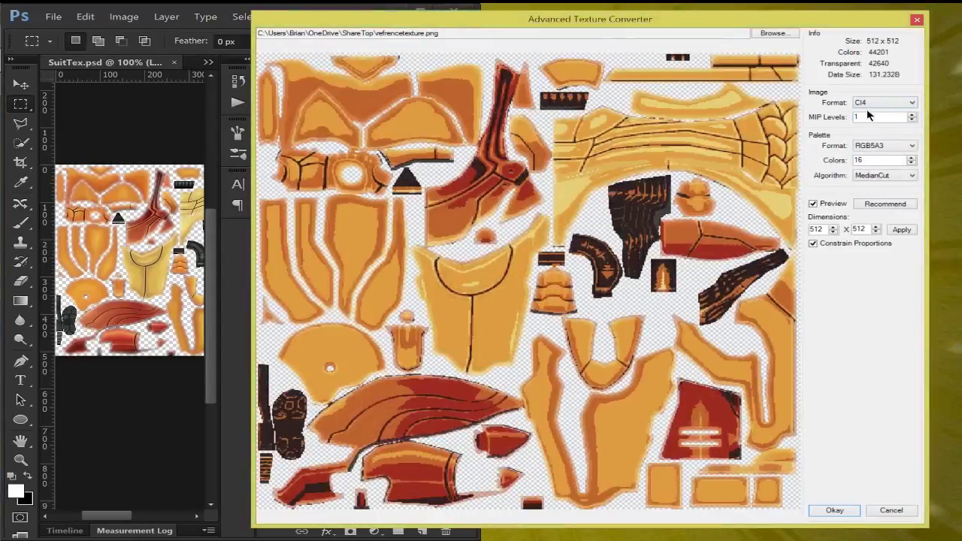
# Examine the palette format choices and the palette algorithm options available for CI4.
pyautogui.click(886, 146)
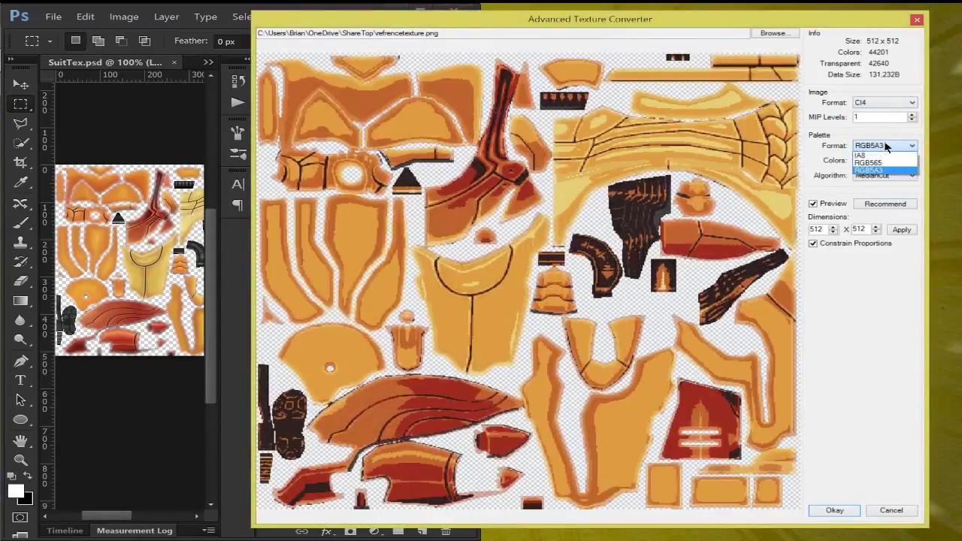
pyautogui.click(886, 146)
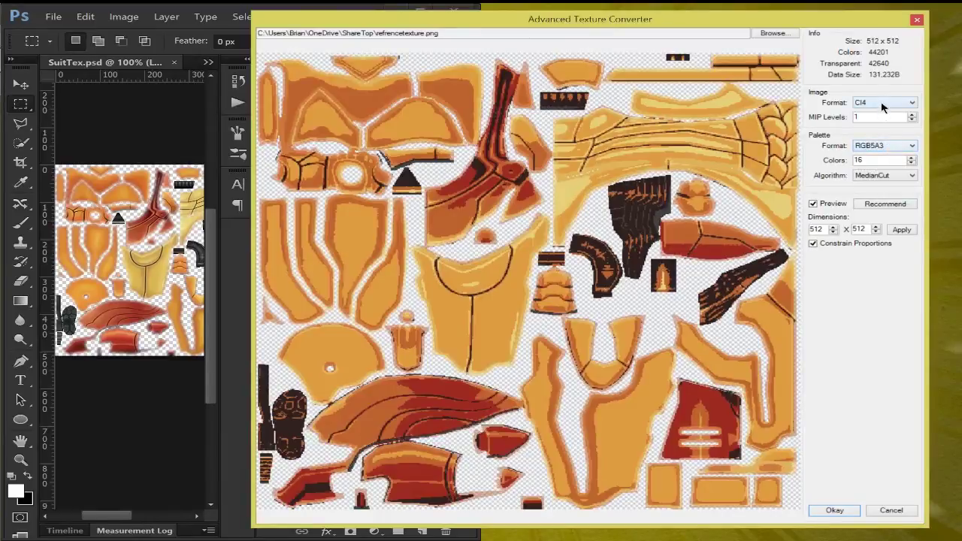
pyautogui.click(880, 145)
pyautogui.click(878, 148)
pyautogui.click(860, 179)
pyautogui.click(902, 178)
# Preview the texture in RGB565 and then in CI4 to compare color quality and data size.
pyautogui.click(883, 102)
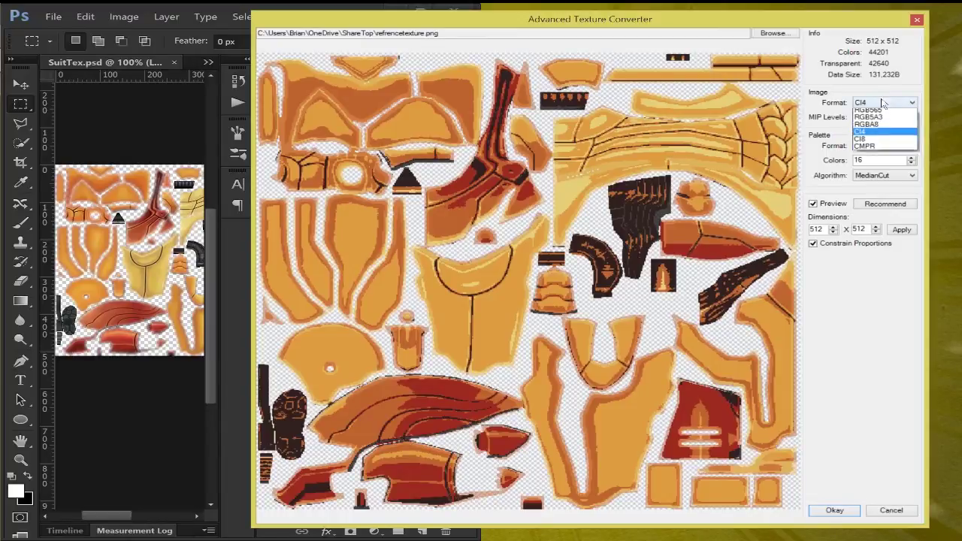
pyautogui.click(868, 102)
pyautogui.click(883, 103)
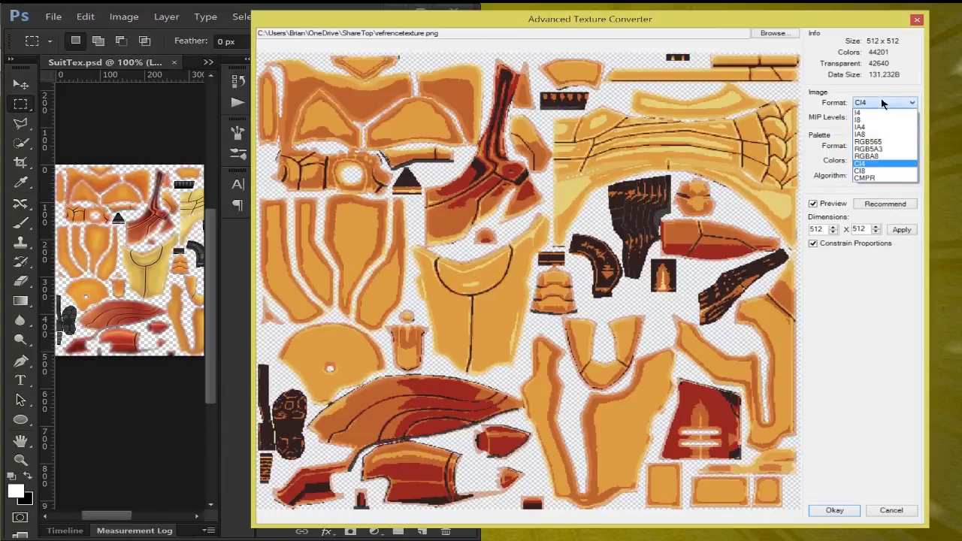
pyautogui.click(882, 103)
pyautogui.click(883, 102)
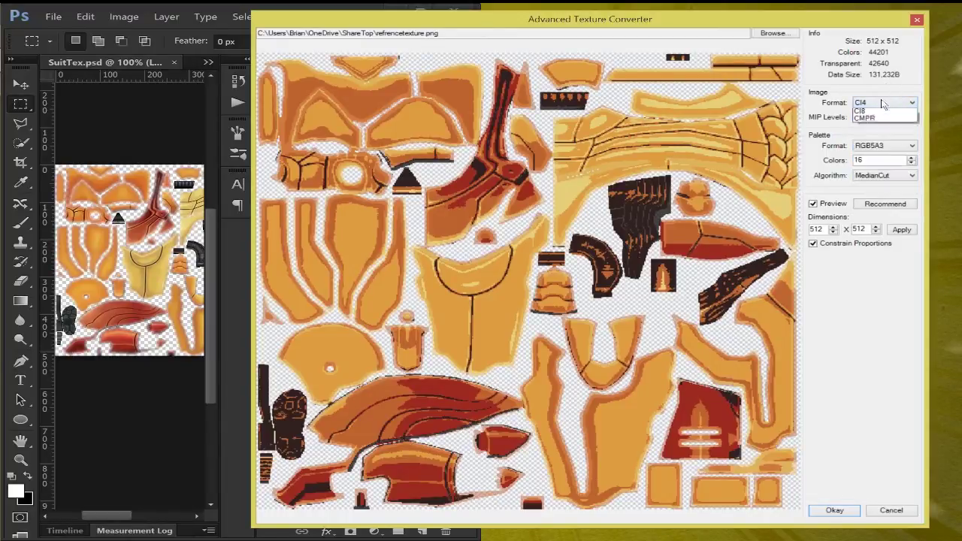
pyautogui.click(879, 142)
pyautogui.click(882, 103)
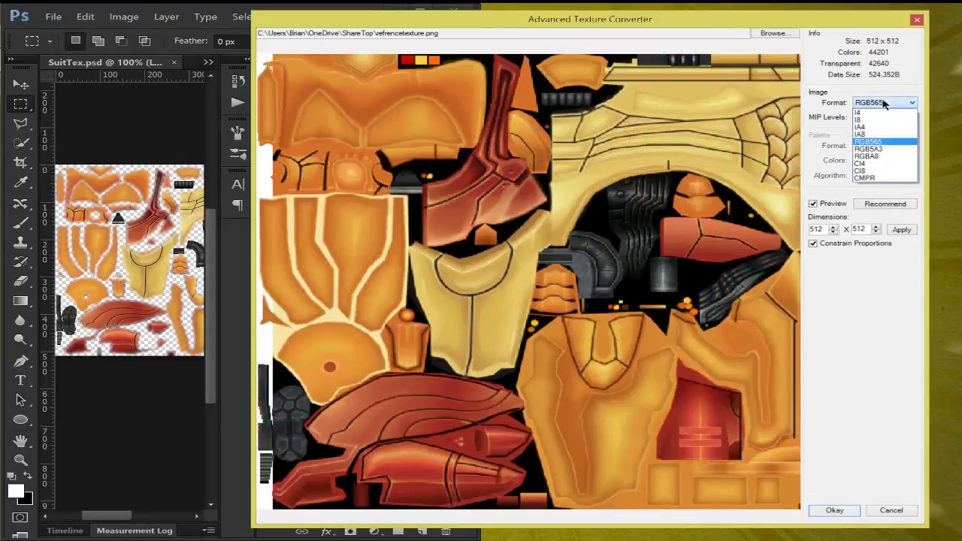
pyautogui.click(876, 162)
pyautogui.click(881, 102)
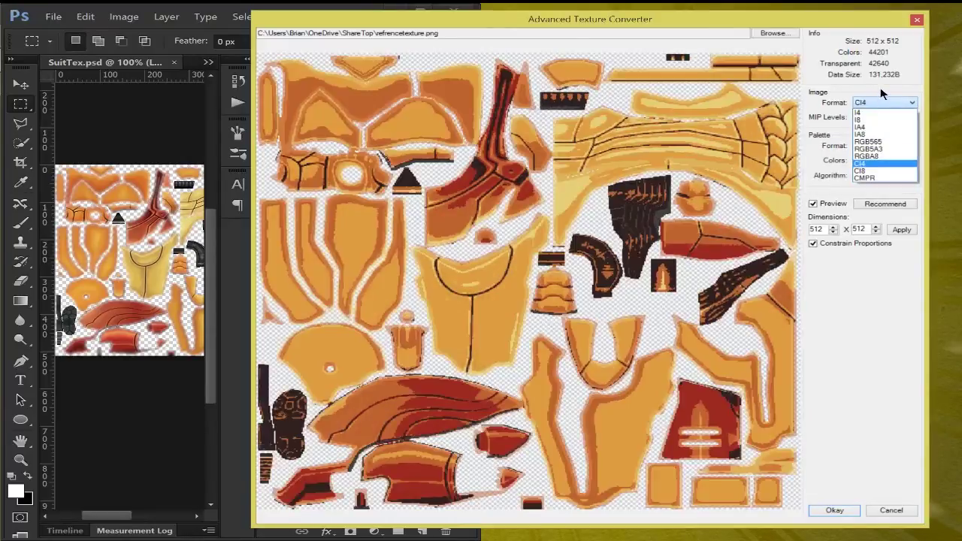
pyautogui.click(888, 84)
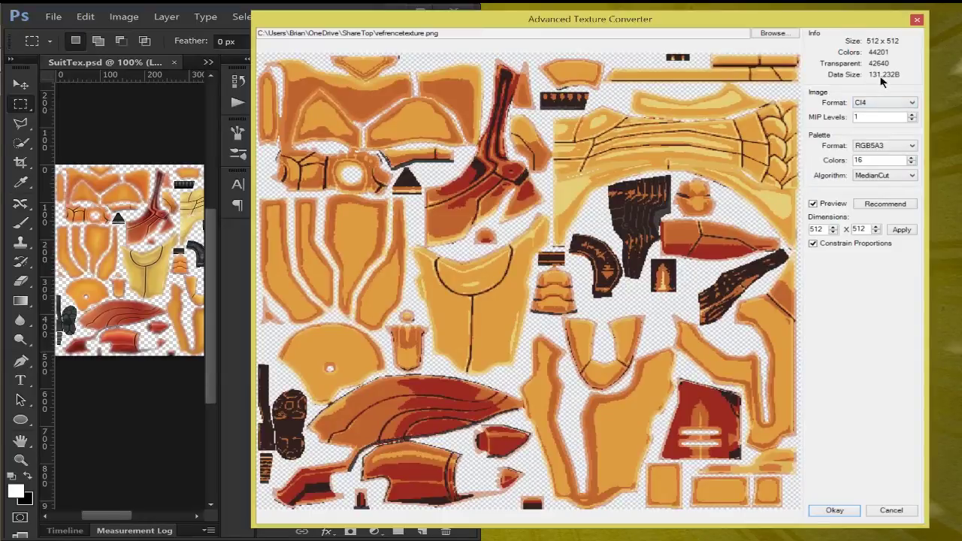
# Preview the texture in I4 and then in CI4 to compare grayscale with palette color at similar data sizes.
pyautogui.click(872, 102)
pyautogui.click(862, 106)
pyautogui.click(865, 102)
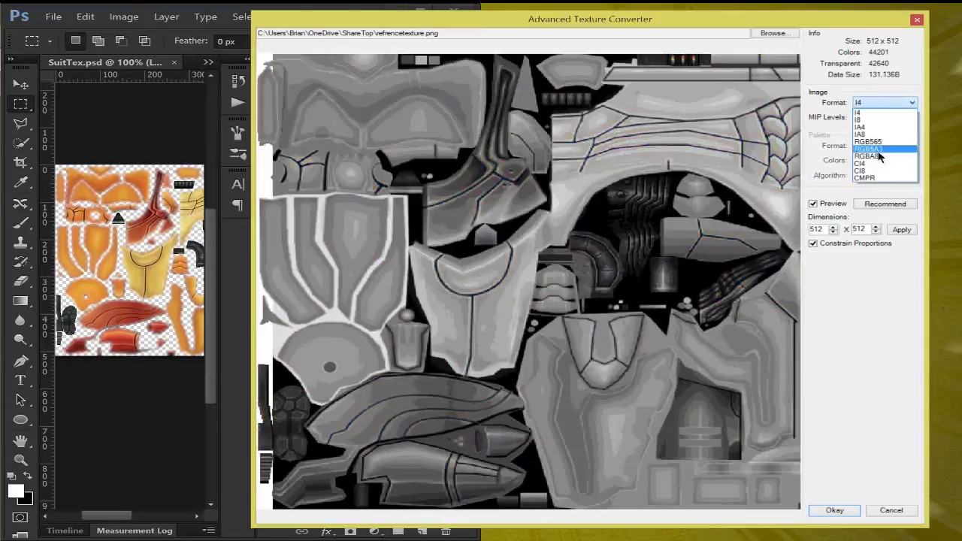
pyautogui.click(872, 162)
pyautogui.click(881, 102)
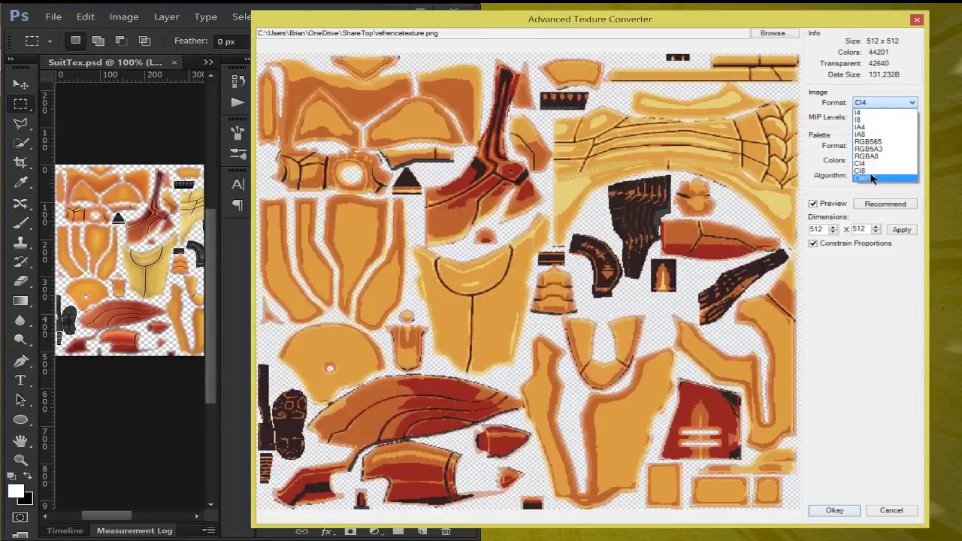
pyautogui.click(857, 102)
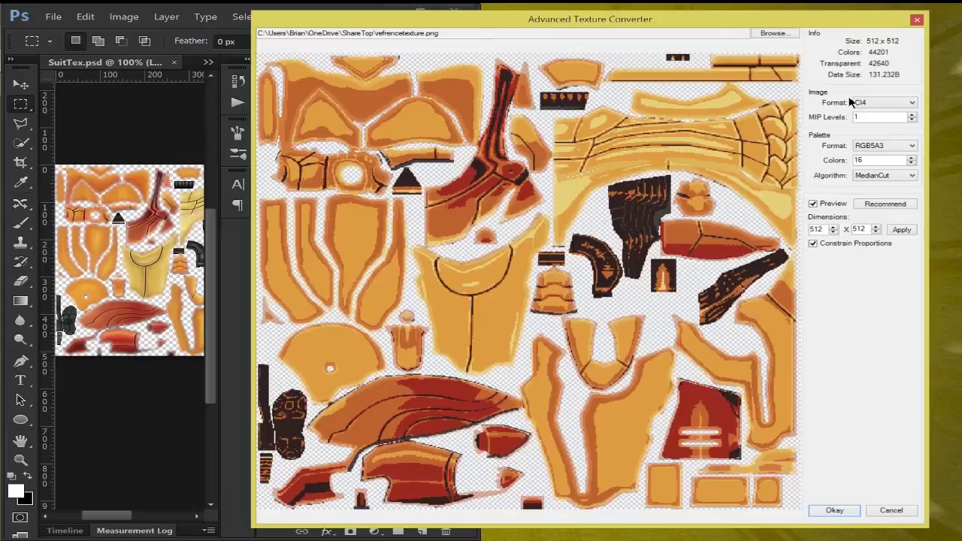
# Change the image format to CI8 to preview the texture with a larger color palette.
pyautogui.click(869, 102)
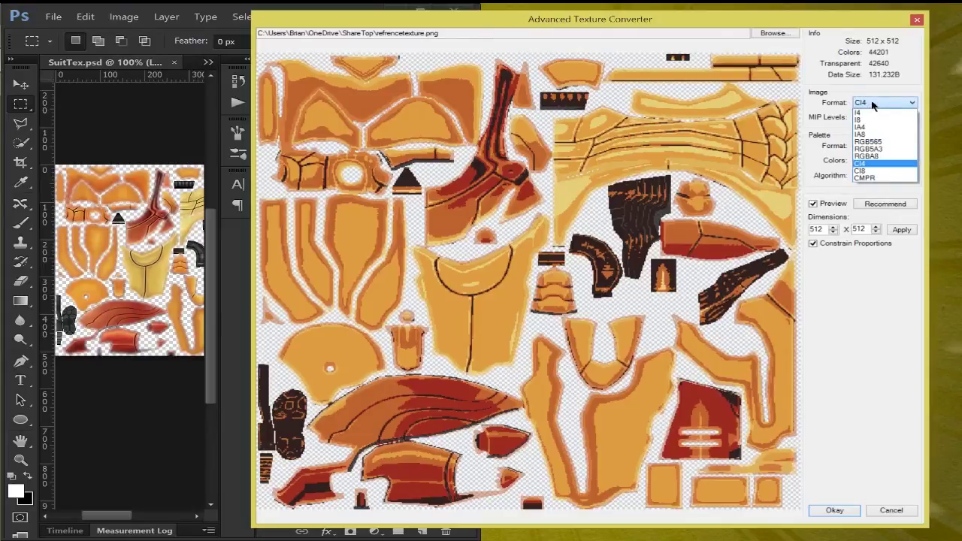
pyautogui.click(866, 103)
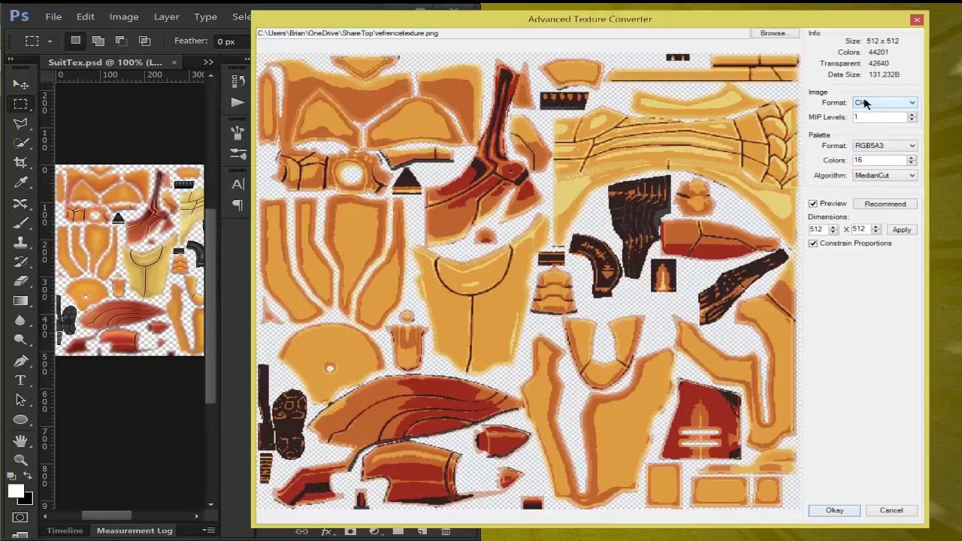
pyautogui.click(864, 103)
pyautogui.click(871, 179)
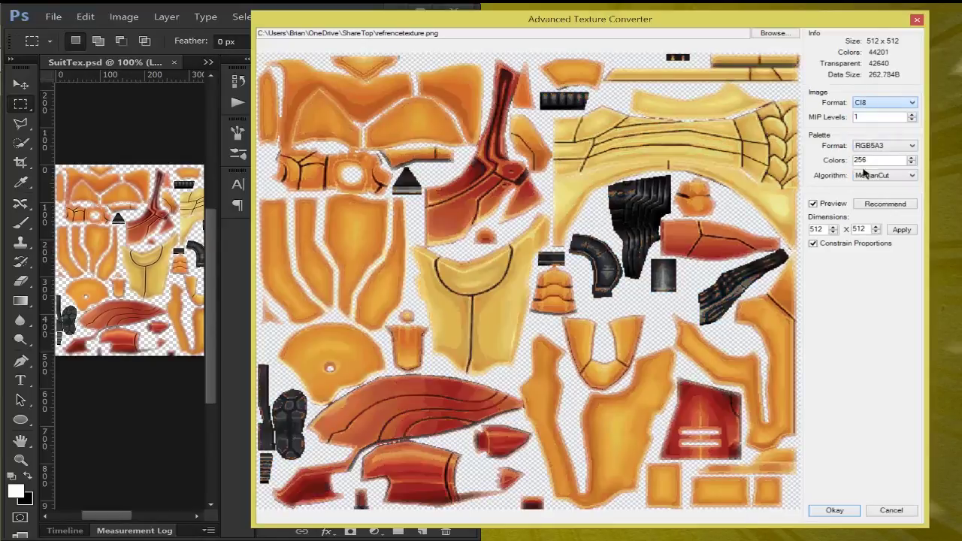
pyautogui.click(868, 103)
pyautogui.click(868, 104)
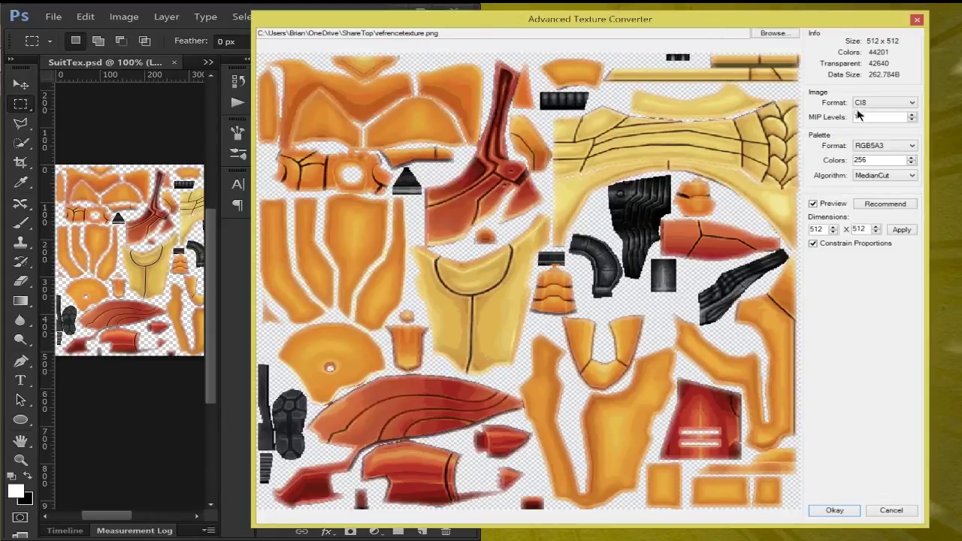
# Alternate the preview between CMPR and CI8 to compare hard and soft edges, color detail and data size.
pyautogui.click(876, 100)
pyautogui.click(466, 97)
pyautogui.click(862, 106)
pyautogui.click(864, 105)
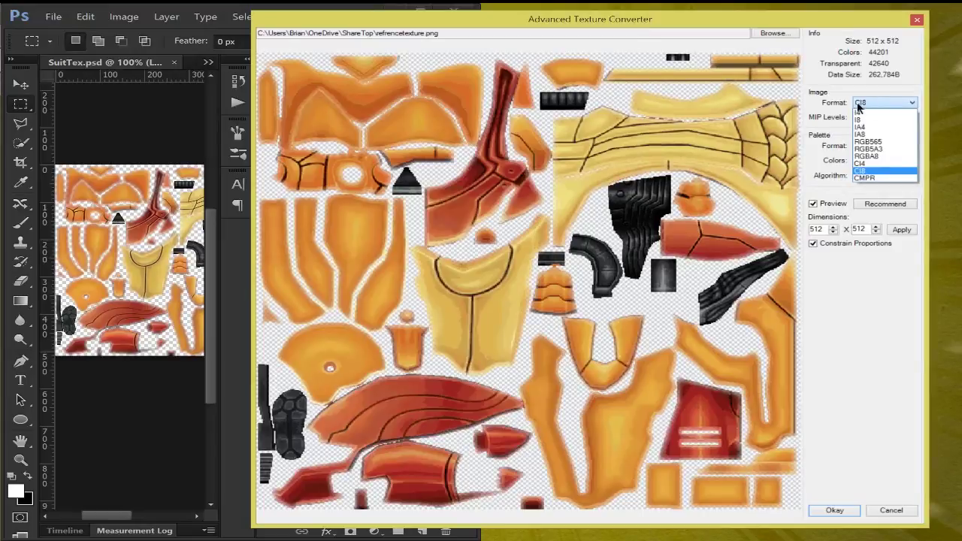
pyautogui.click(866, 178)
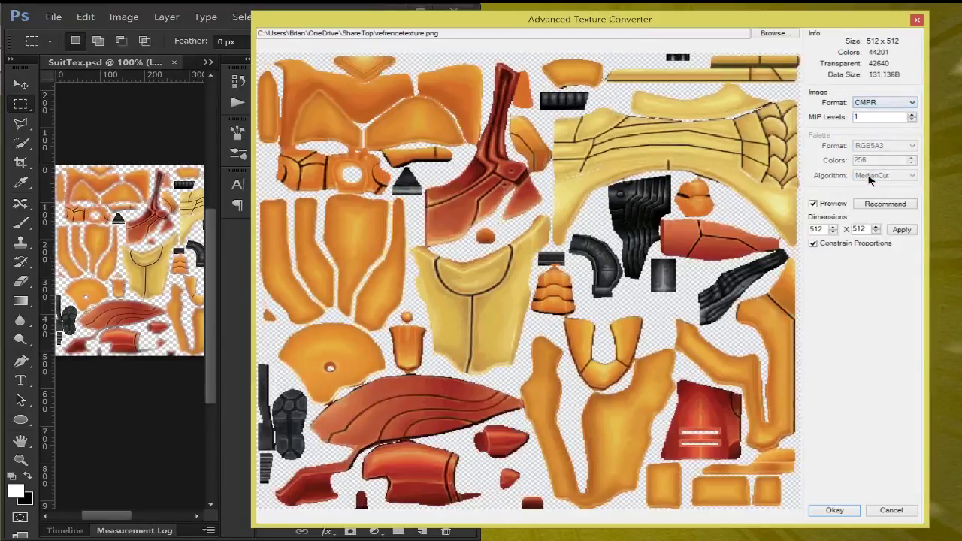
pyautogui.click(867, 104)
pyautogui.click(866, 163)
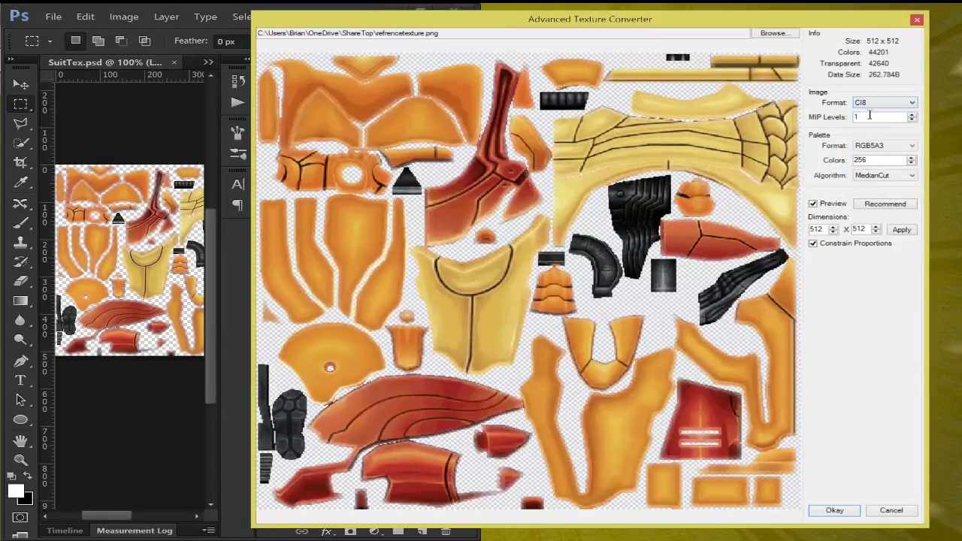
pyautogui.click(872, 105)
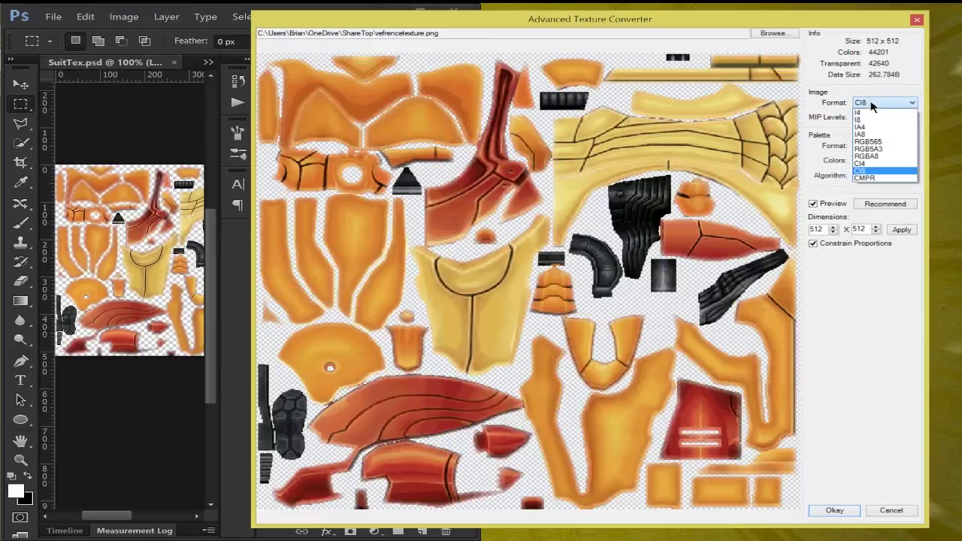
pyautogui.click(868, 178)
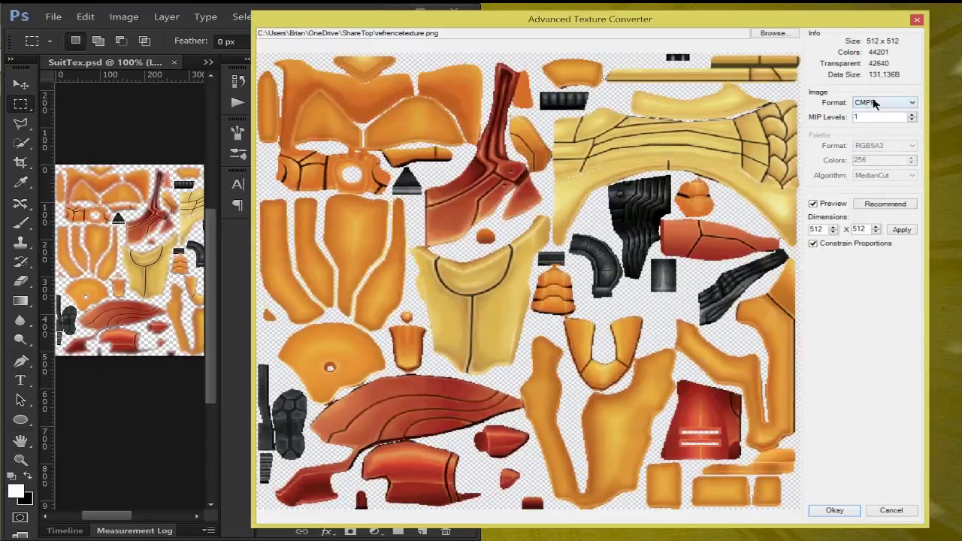
pyautogui.click(875, 104)
pyautogui.click(866, 163)
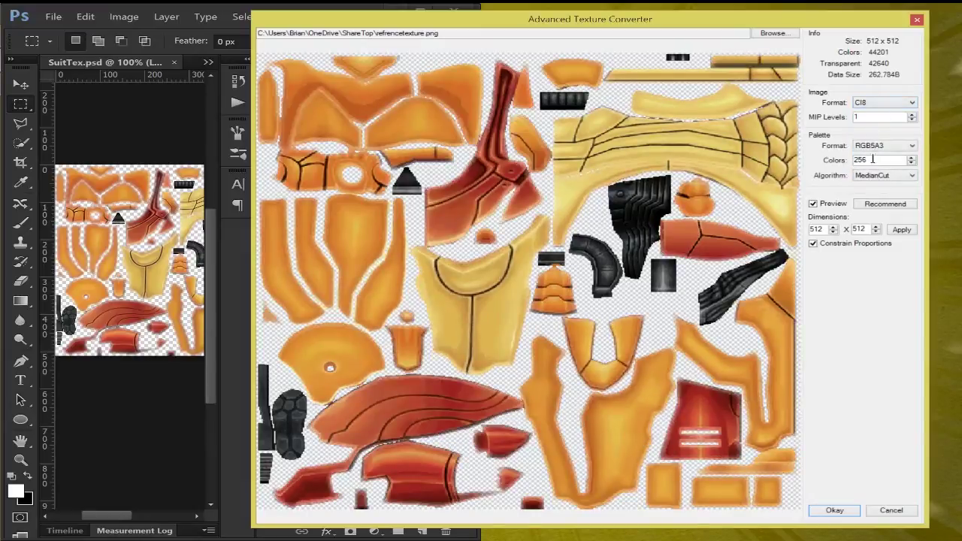
# Set the CI8 palette to 128 colors and check the palette algorithm options.
pyautogui.moveTo(896, 161); pyautogui.dragTo(799, 166)
pyautogui.write('128')
pyautogui.hotkey('shift', 'Tab')
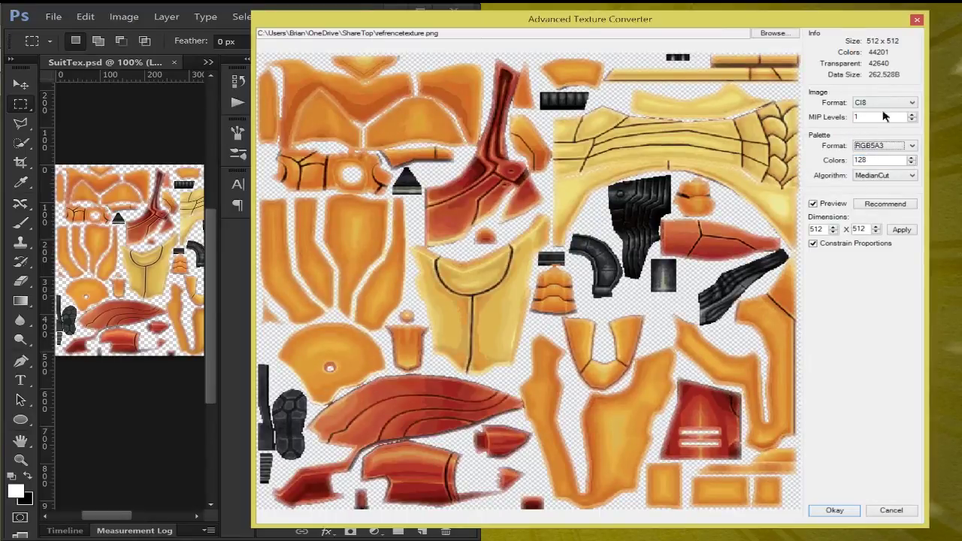
pyautogui.press('Tab')
pyautogui.click(899, 175)
pyautogui.click(880, 184)
# Set the CI8 palette to 256 colors and change the palette format to RGB565.
pyautogui.doubleClick(883, 160)
pyautogui.write('256')
pyautogui.hotkey('shift', 'Tab')
pyautogui.click(884, 146)
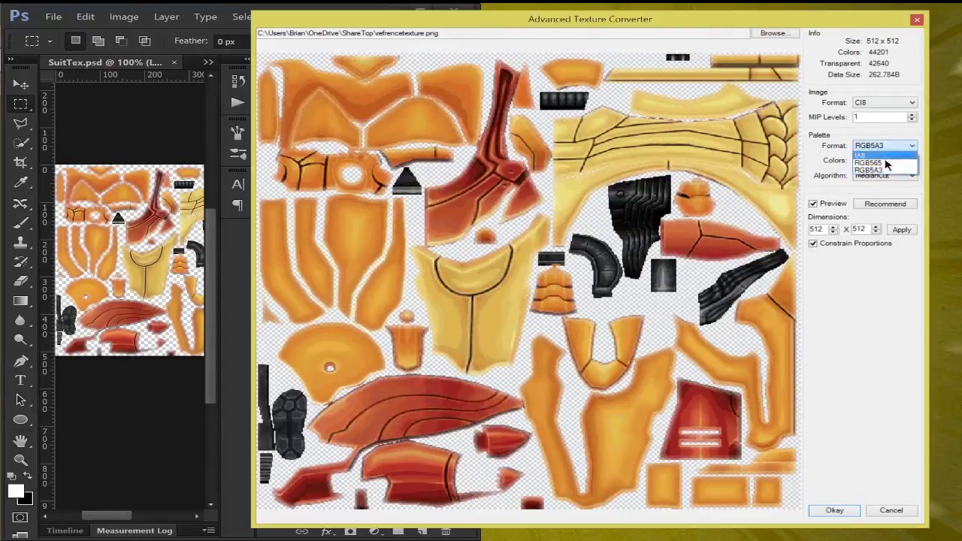
pyautogui.click(872, 162)
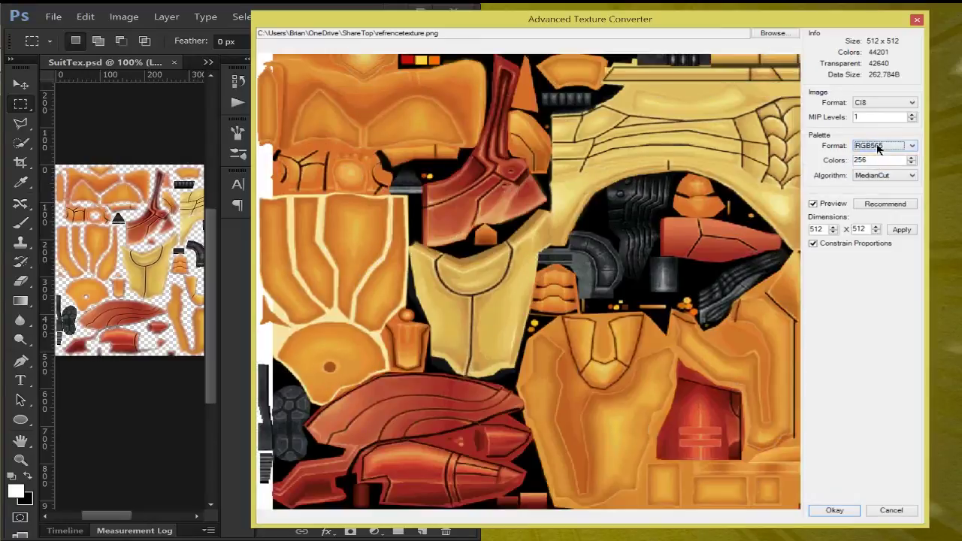
pyautogui.click(878, 146)
pyautogui.click(878, 147)
pyautogui.click(865, 103)
pyautogui.click(864, 104)
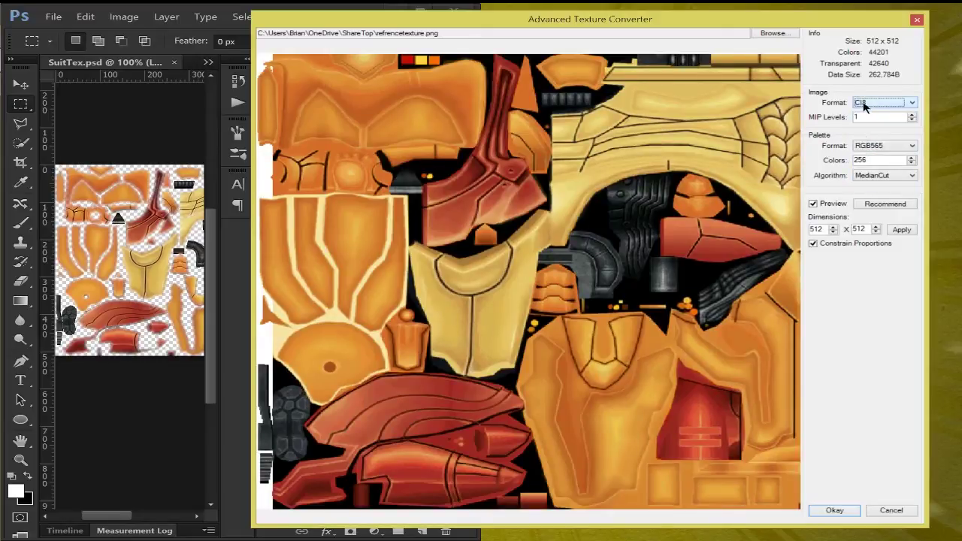
pyautogui.click(870, 103)
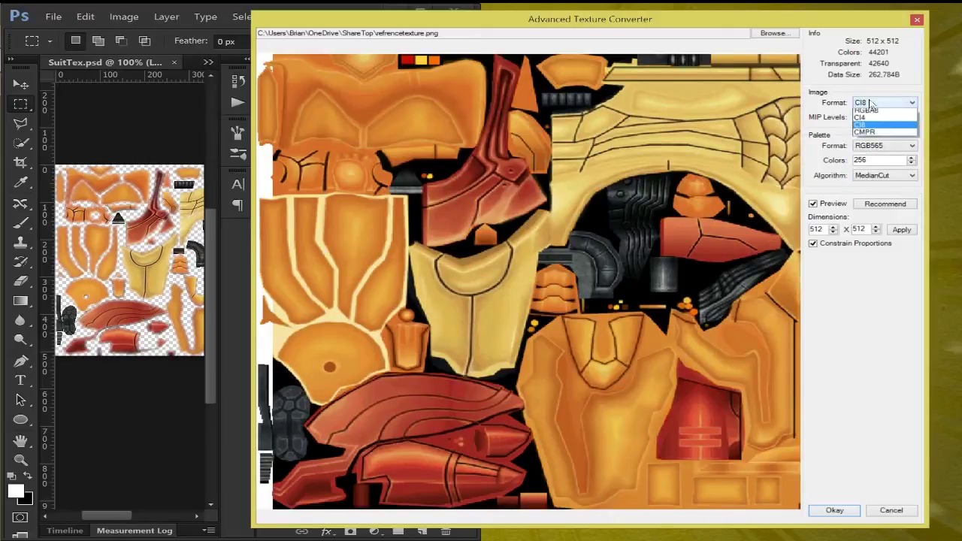
pyautogui.click(865, 106)
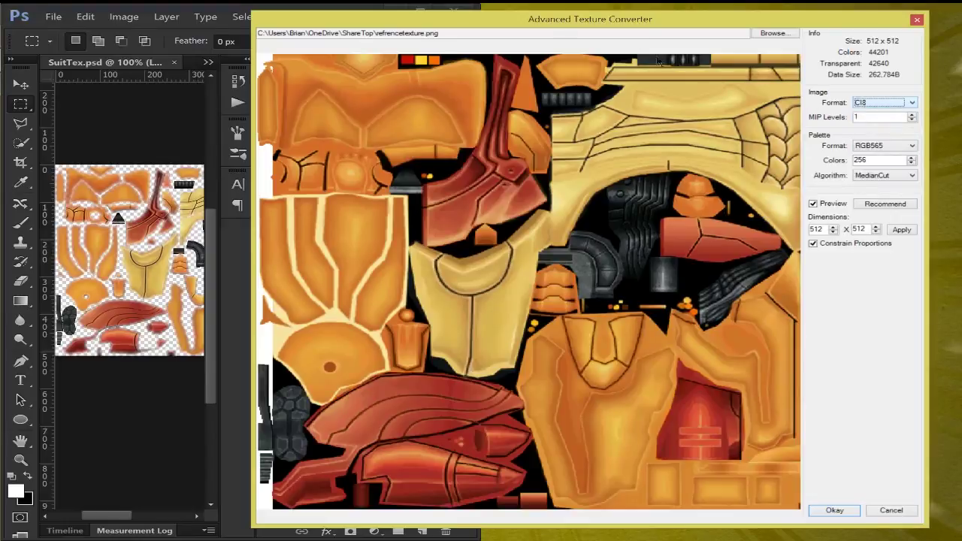
pyautogui.click(884, 98)
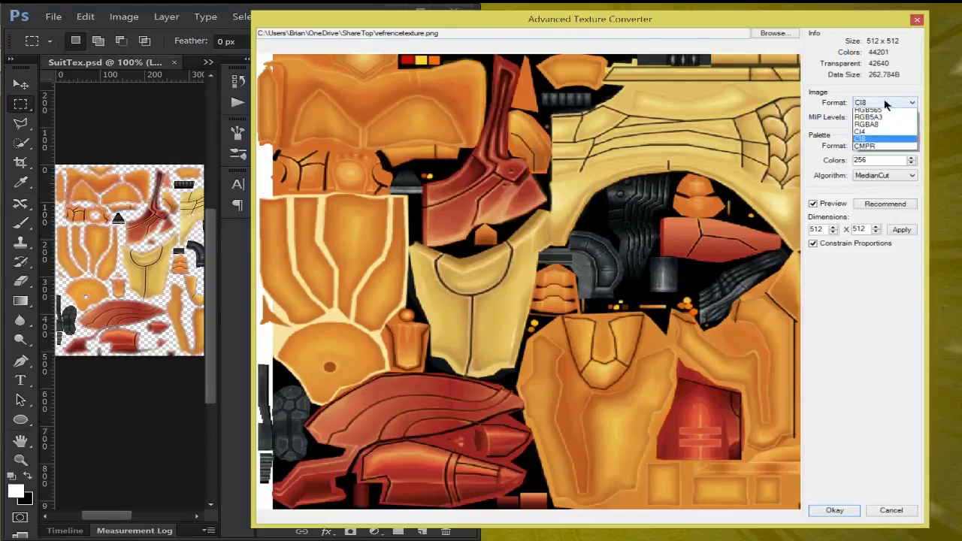
# Switch the CI8 palette format to RGB5A3 and back to RGB565 to compare transparent and opaque previews.
pyautogui.click(866, 109)
pyautogui.click(884, 146)
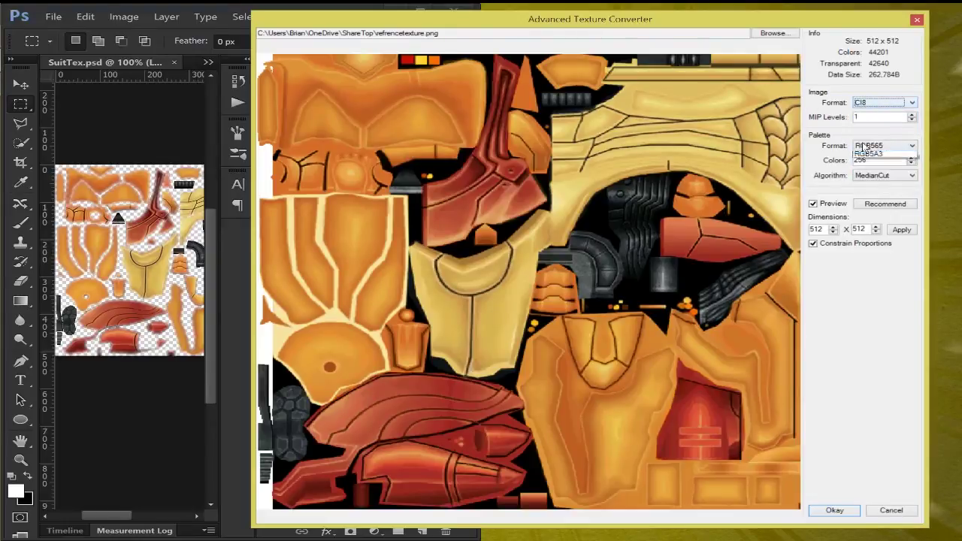
pyautogui.click(879, 174)
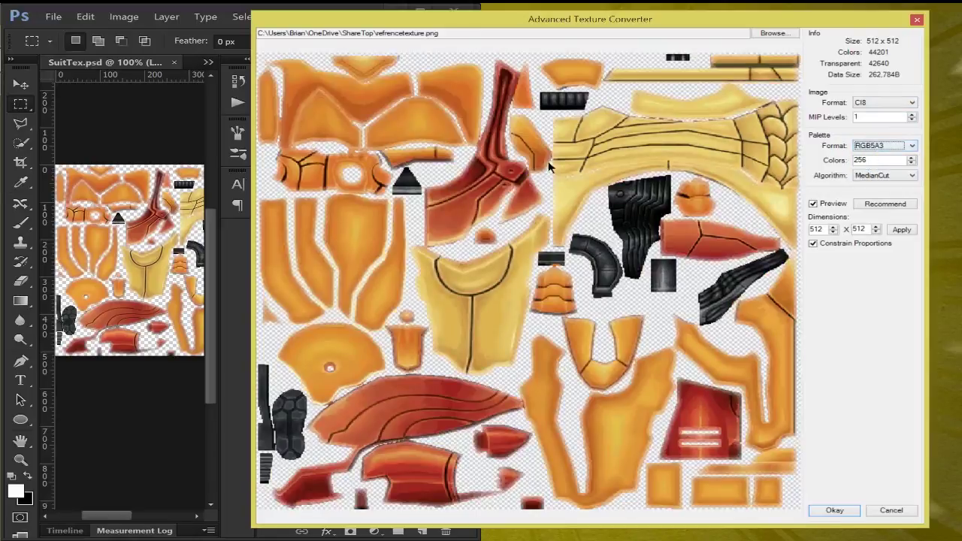
pyautogui.click(884, 147)
pyautogui.click(872, 163)
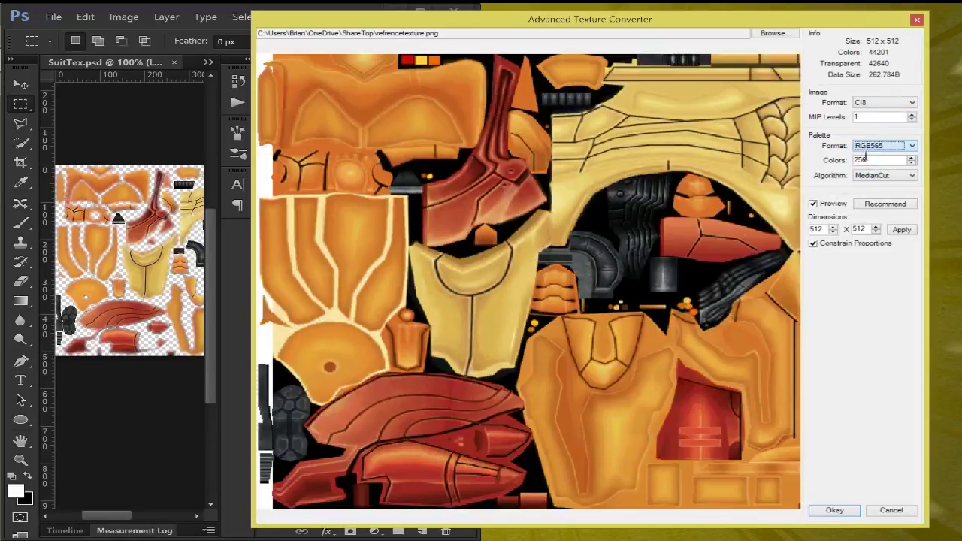
# Preview the CI8 texture with the IA8, RGB565 and RGB5A3 palette formats in turn.
pyautogui.click(872, 146)
pyautogui.click(872, 147)
pyautogui.click(872, 147)
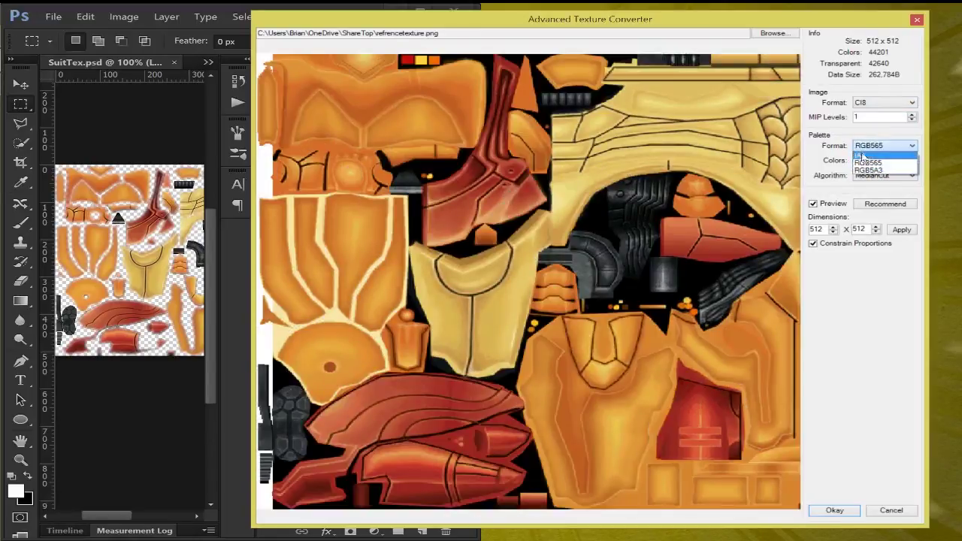
pyautogui.click(869, 152)
pyautogui.click(872, 146)
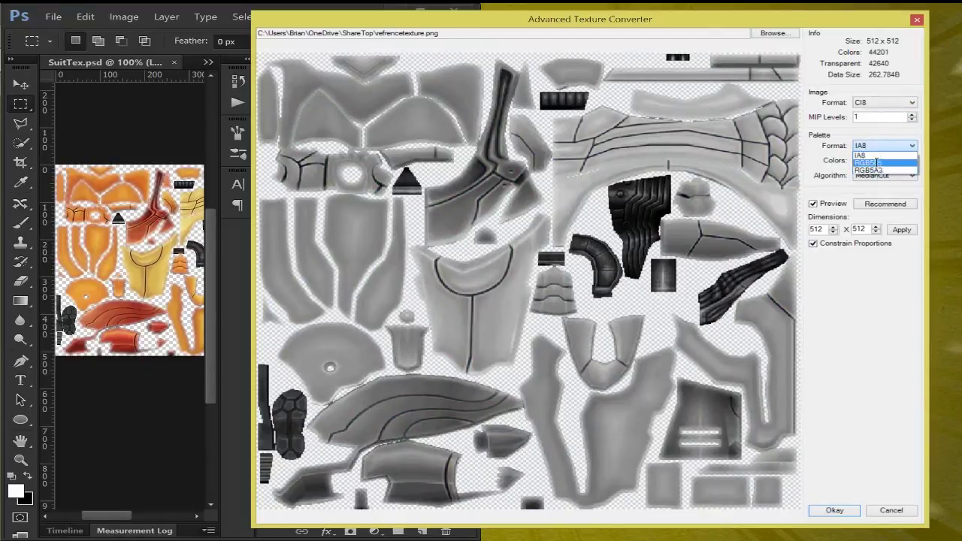
pyautogui.click(869, 163)
pyautogui.click(872, 146)
pyautogui.click(874, 171)
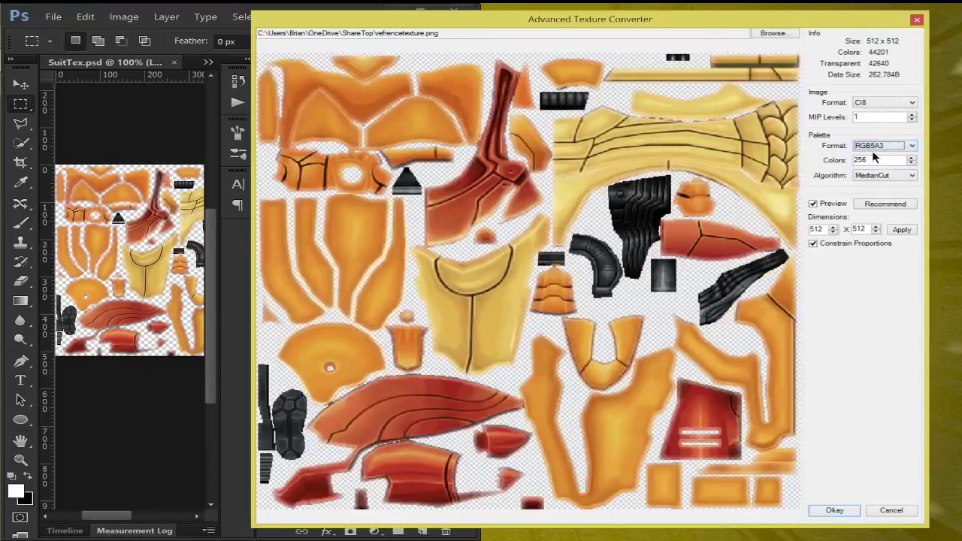
pyautogui.click(872, 148)
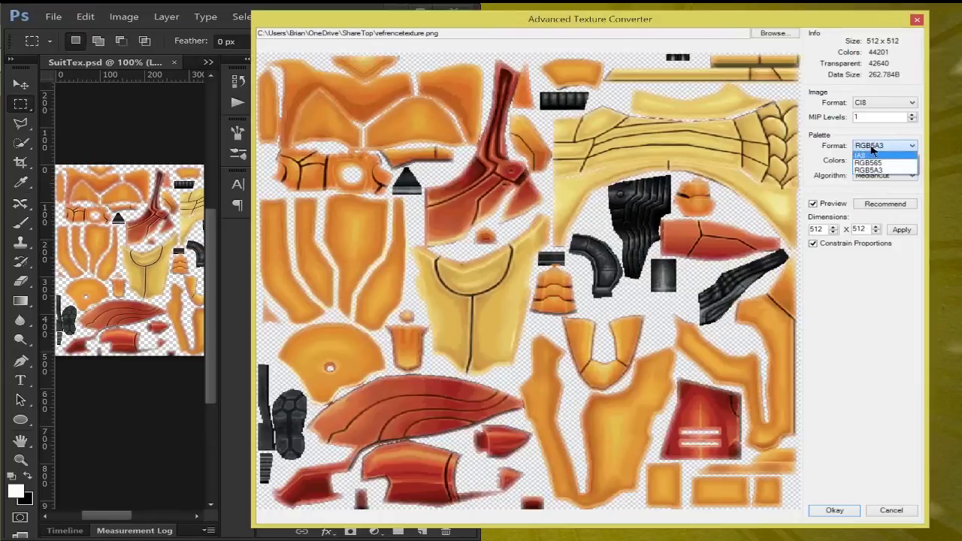
pyautogui.click(873, 145)
pyautogui.click(872, 145)
pyautogui.click(872, 146)
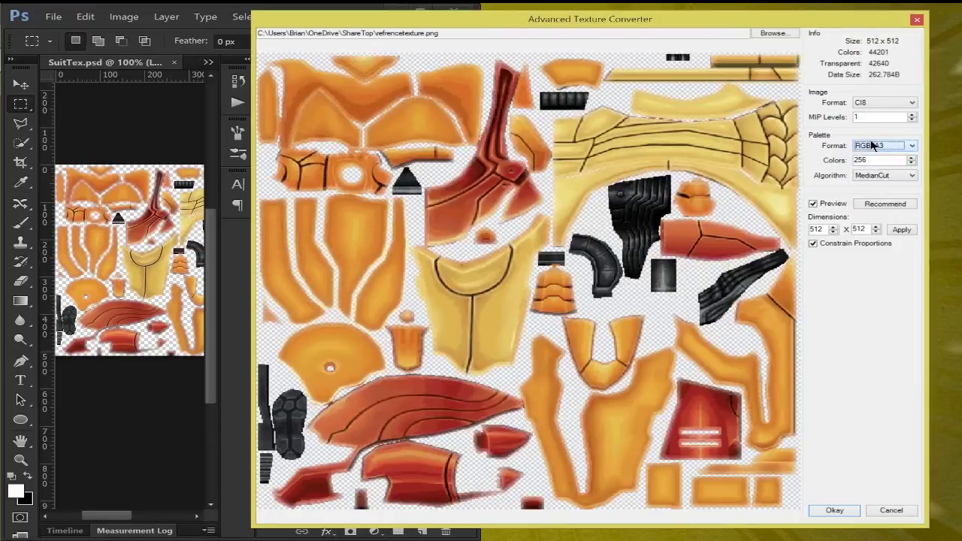
pyautogui.click(872, 146)
pyautogui.click(872, 145)
# Alternate the palette between RGB565 and RGB5A3, ending on RGB565, and compare the result with the CMPR image format.
pyautogui.click(870, 148)
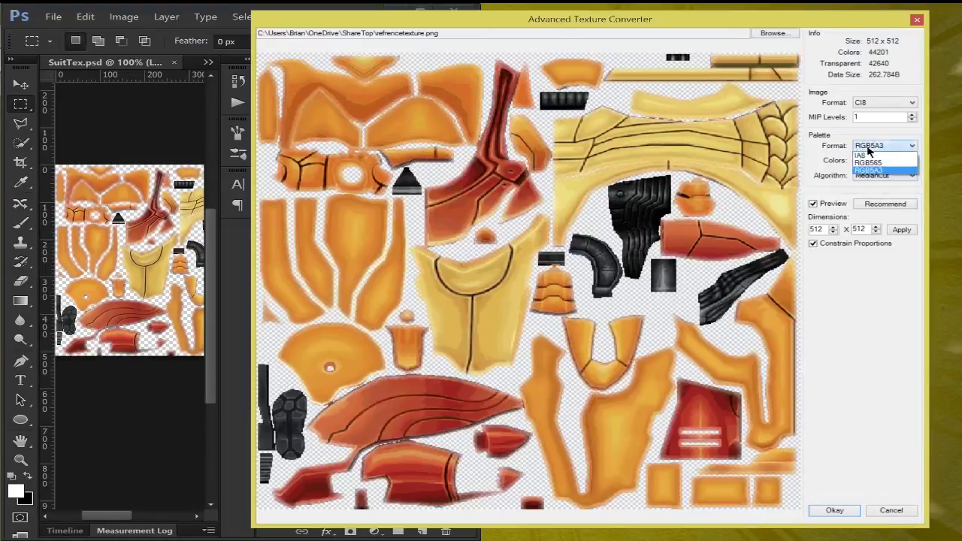
pyautogui.click(878, 158)
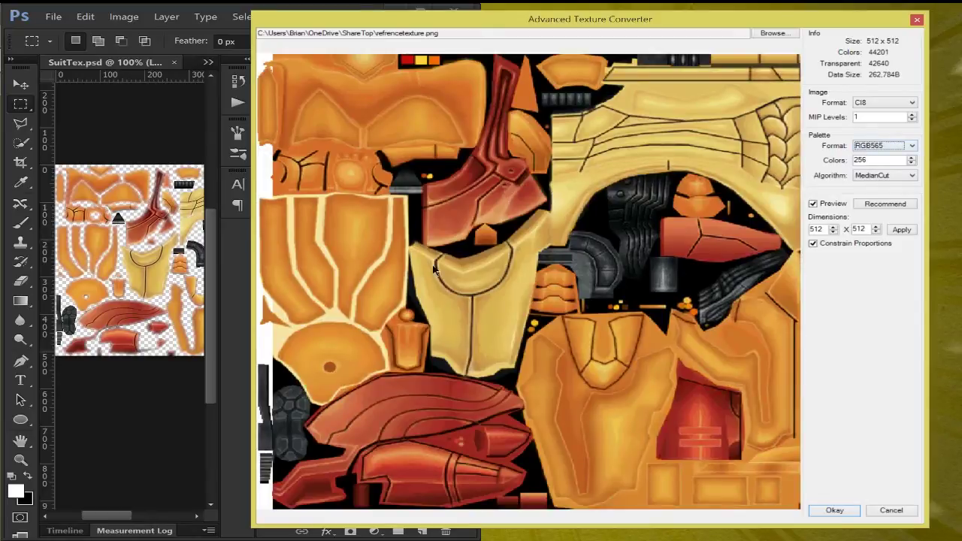
pyautogui.click(880, 145)
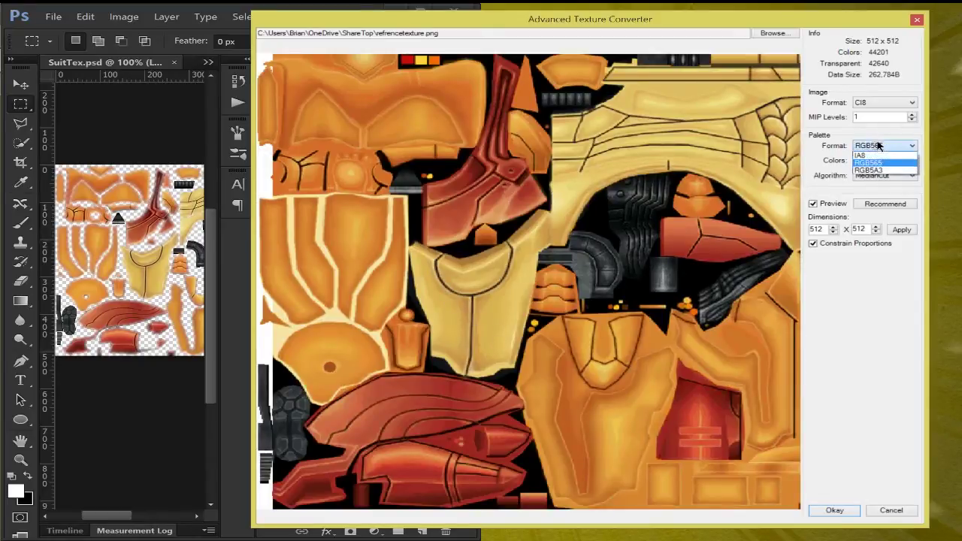
pyautogui.click(872, 167)
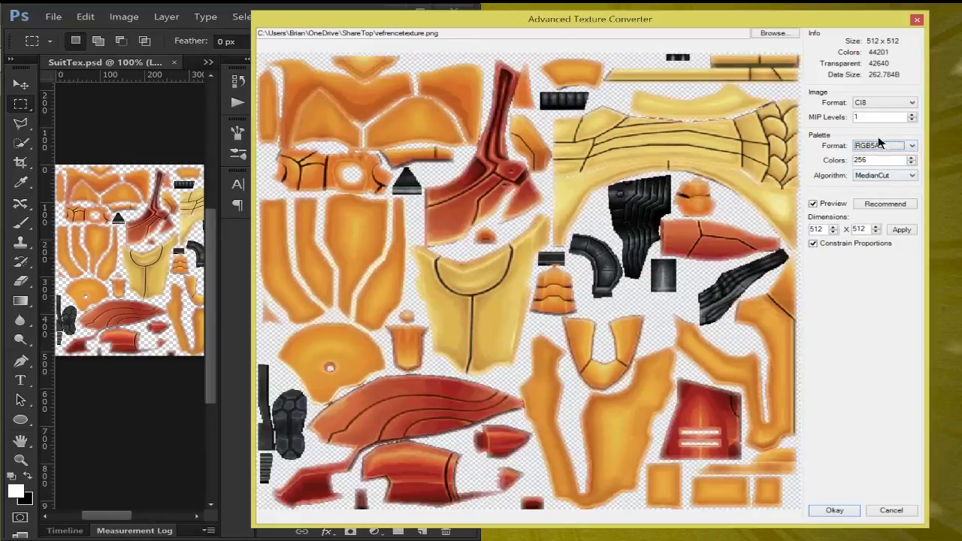
pyautogui.click(880, 144)
pyautogui.click(874, 158)
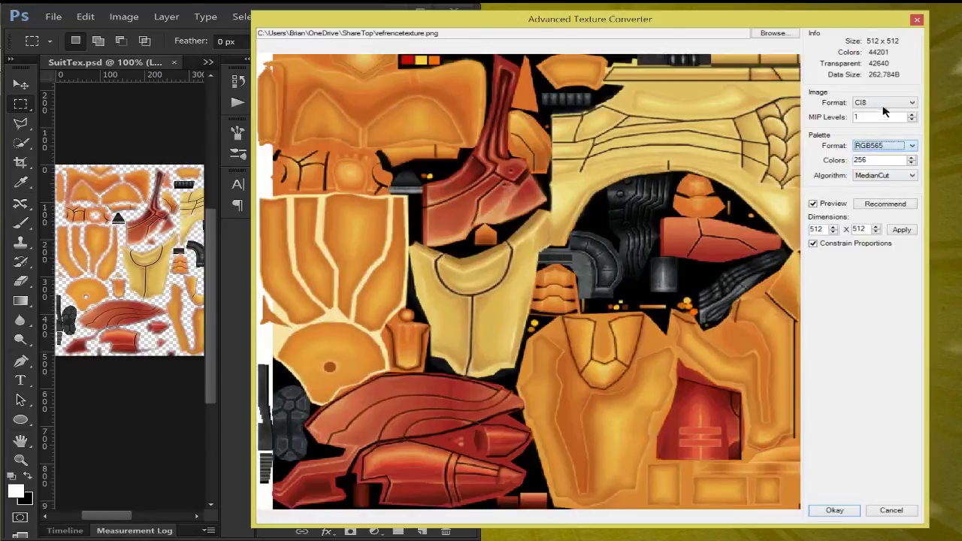
pyautogui.click(884, 103)
pyautogui.click(873, 176)
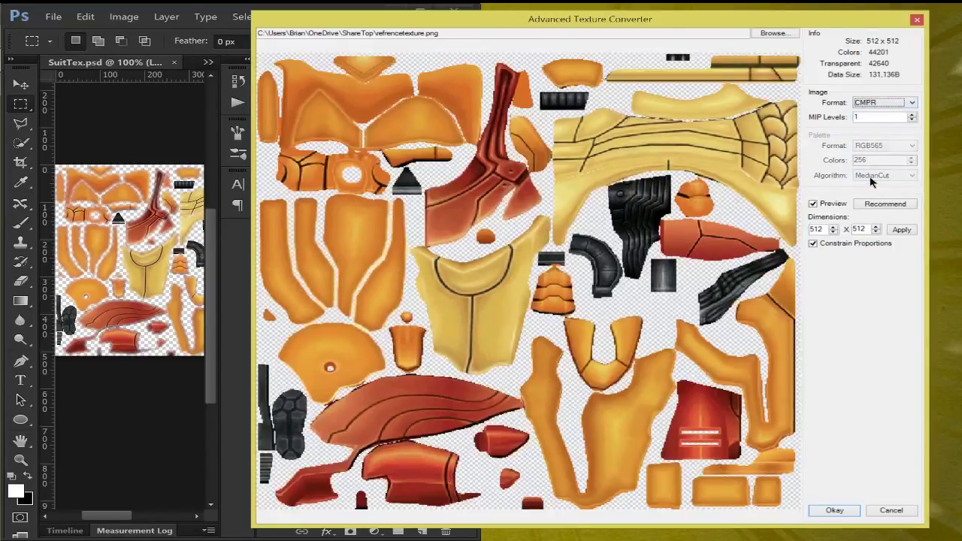
# Set the image format to CI8 with a 256-color RGB5A3 palette and import the texture.
pyautogui.click(876, 103)
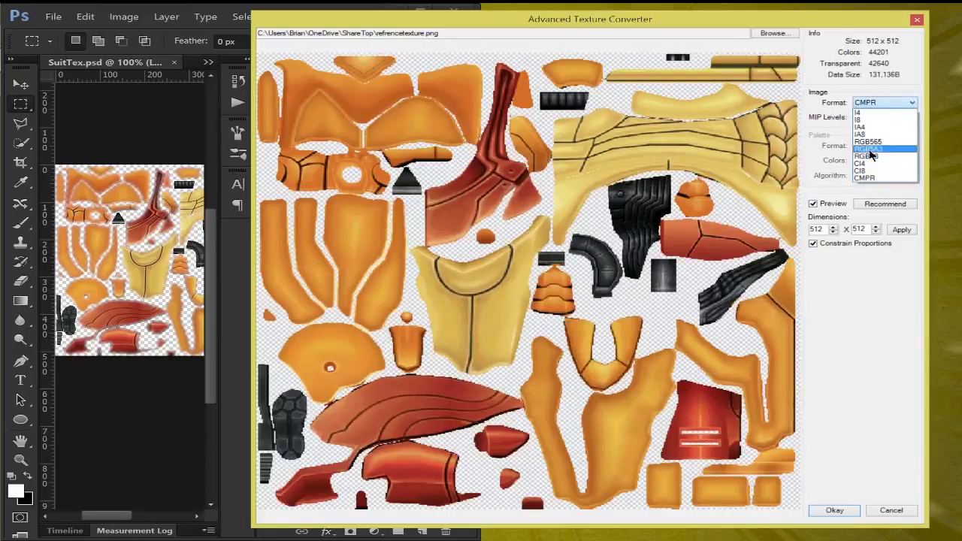
pyautogui.click(869, 170)
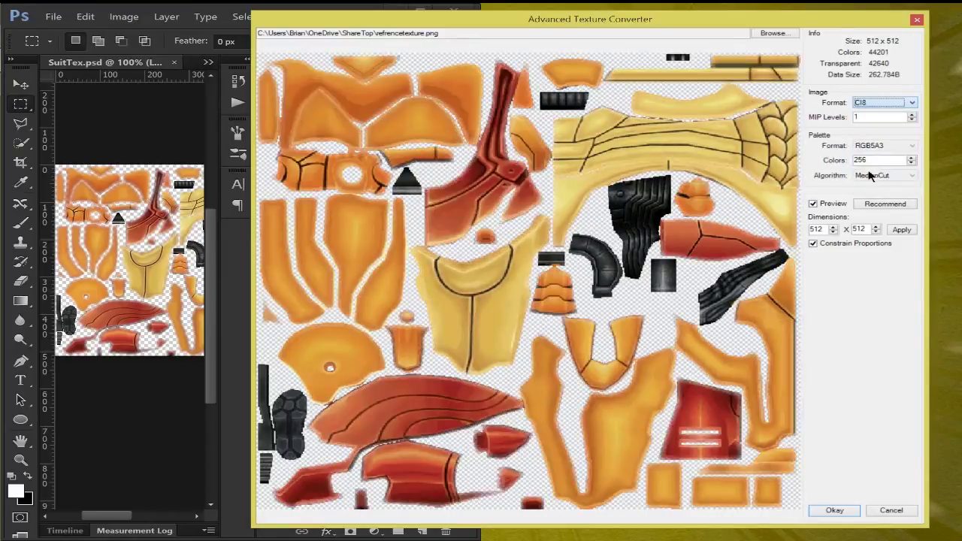
pyautogui.click(864, 147)
pyautogui.click(865, 147)
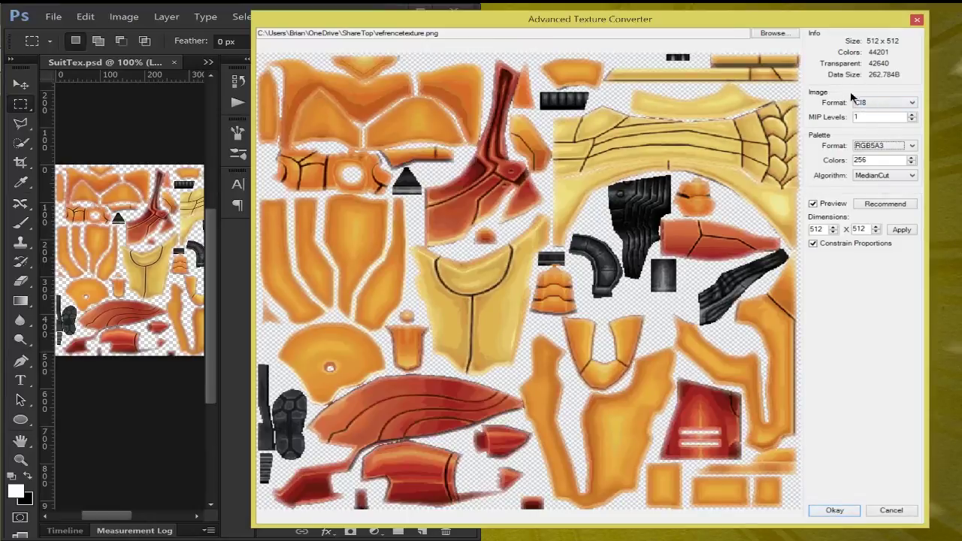
pyautogui.click(834, 511)
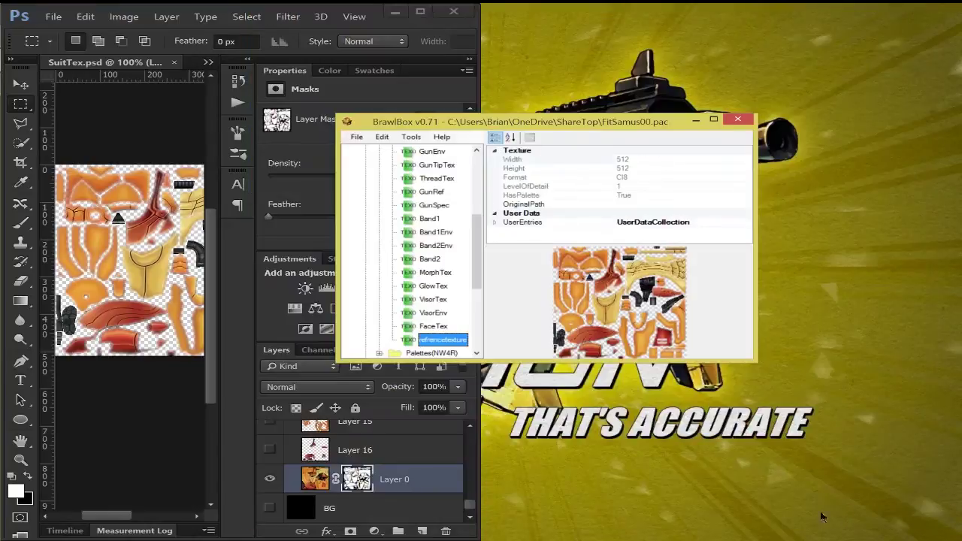
# Open the refrencetexture palette in the Palettes(NW4R) folder and examine its color entries in a maximized window.
pyautogui.moveTo(477, 224); pyautogui.dragTo(481, 247)
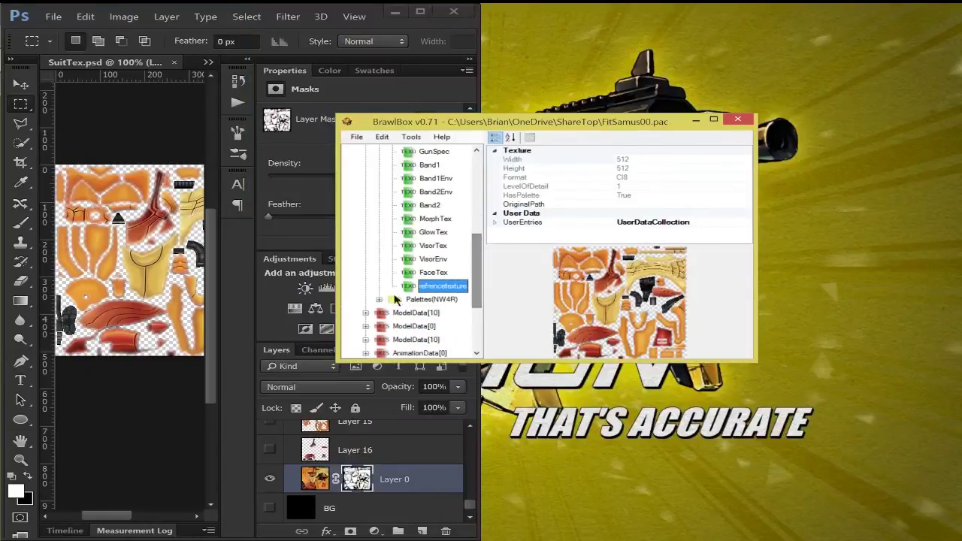
pyautogui.click(430, 299)
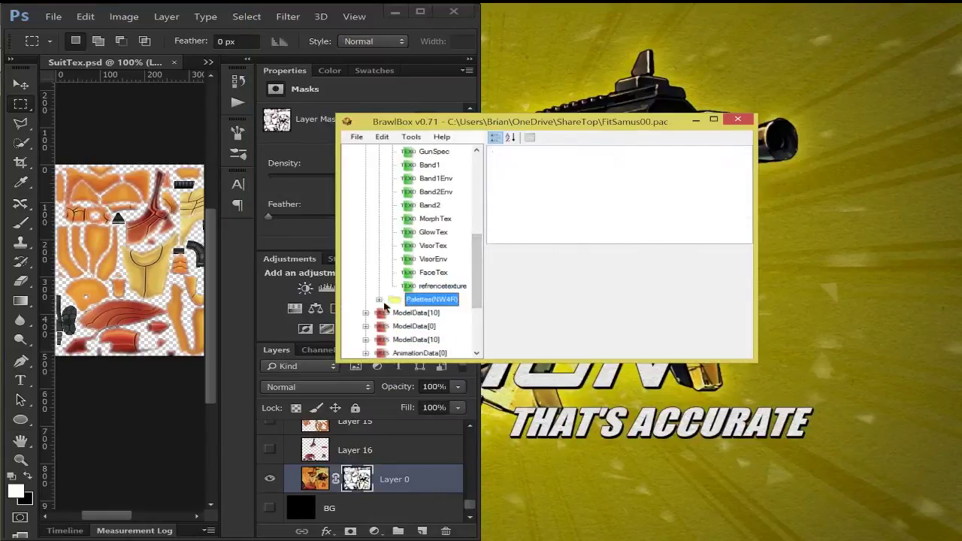
pyautogui.click(427, 287)
pyautogui.click(424, 315)
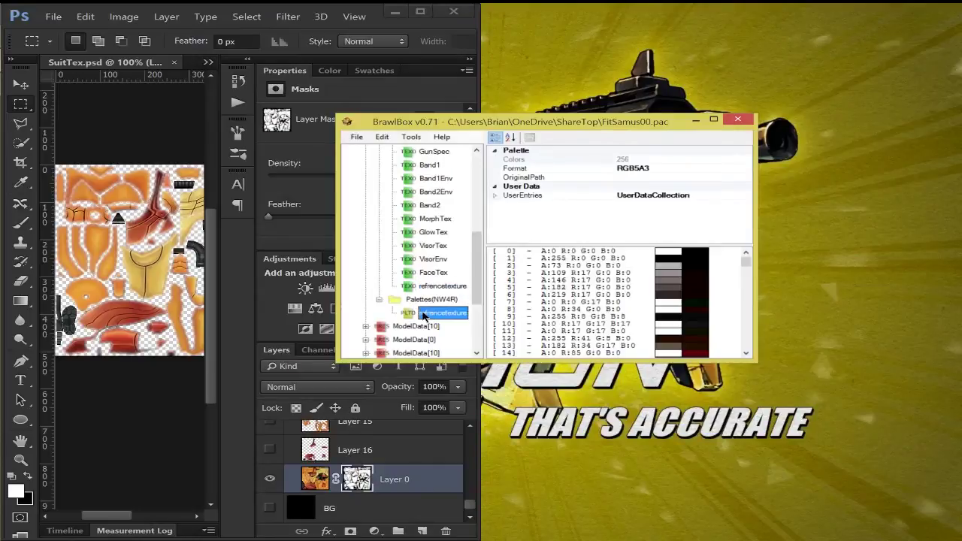
pyautogui.doubleClick(651, 122)
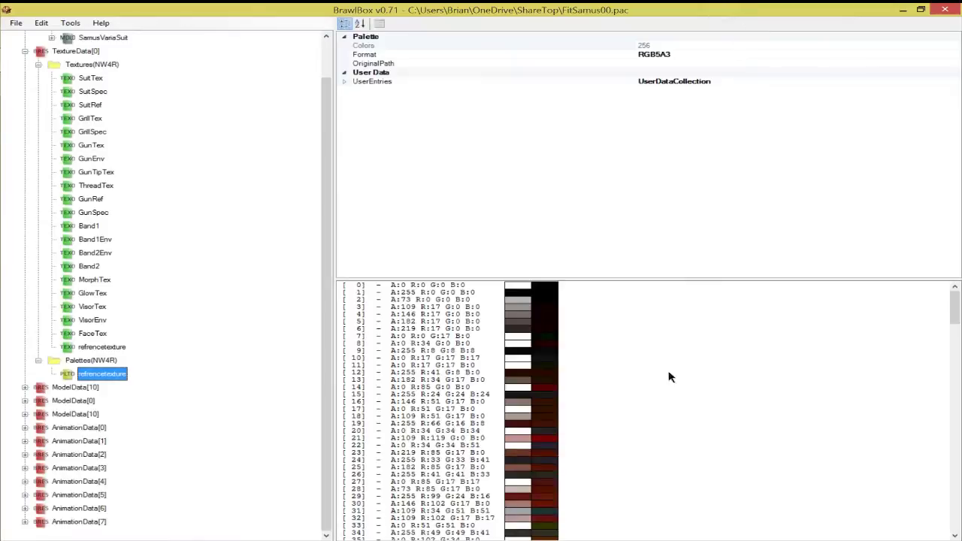
pyautogui.moveTo(957, 309)
pyautogui.mouseDown()
pyautogui.moveTo(951, 530)
pyautogui.moveTo(954, 306)
pyautogui.mouseUp()
pyautogui.scroll(1, 98, 80)
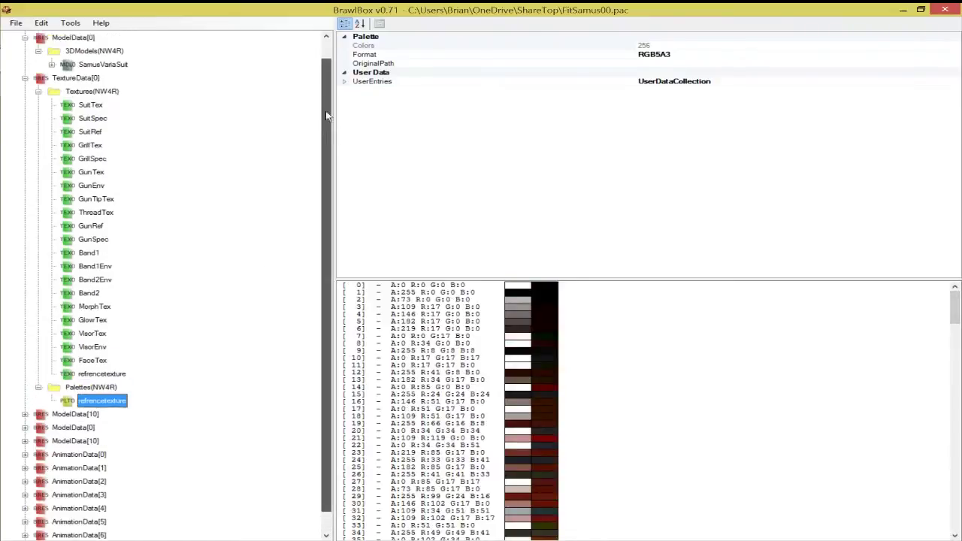
# Expand the SamusVariaSuit model's Materials down to SuitMat and show the properties of its SuitTex reference.
pyautogui.click(51, 79)
pyautogui.click(65, 119)
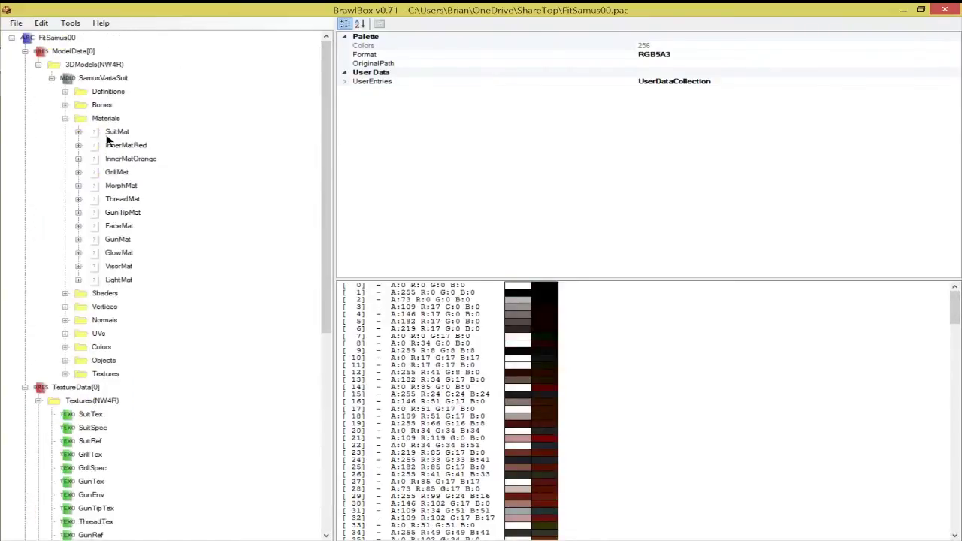
pyautogui.click(109, 133)
pyautogui.click(79, 133)
pyautogui.click(132, 148)
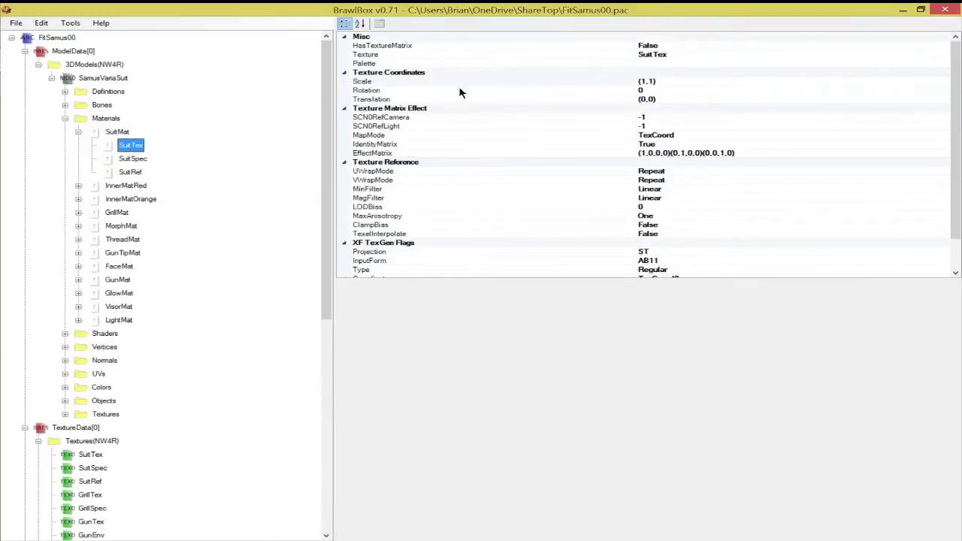
# Check the available choices for the Palette property of the SuitTex reference without assigning one.
pyautogui.click(376, 64)
pyautogui.click(945, 65)
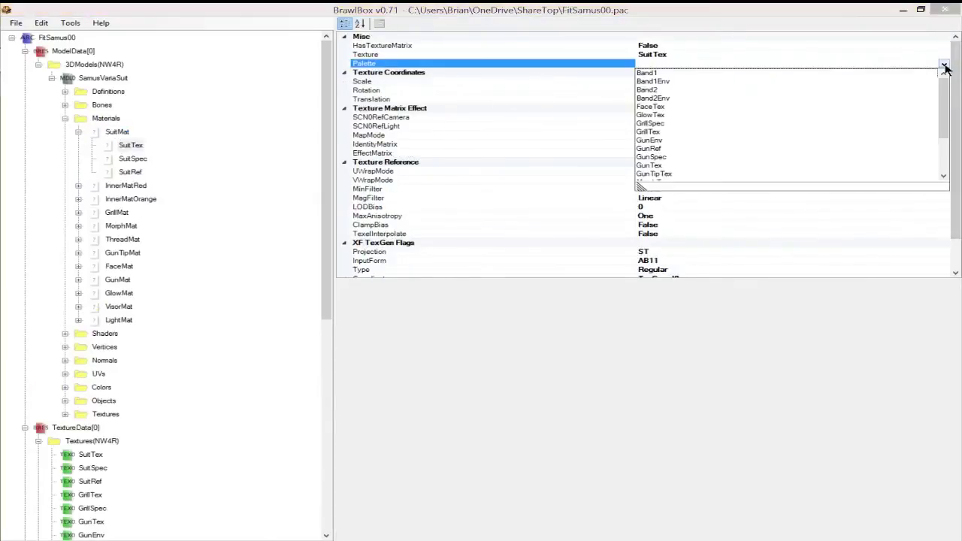
pyautogui.click(945, 66)
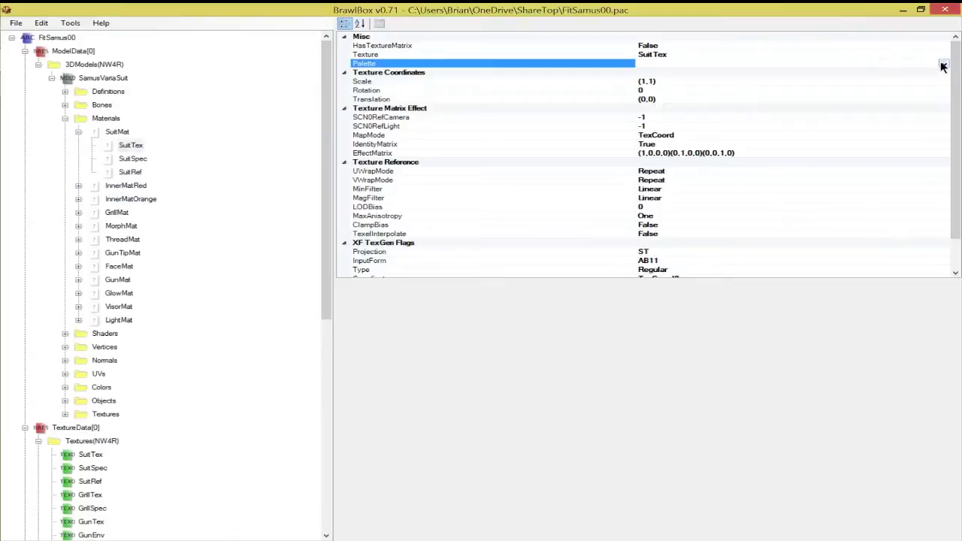
pyautogui.click(943, 65)
pyautogui.click(941, 65)
# Select the SamusVariaSuit model and collapse its SuitMat material and Materials folder.
pyautogui.click(75, 80)
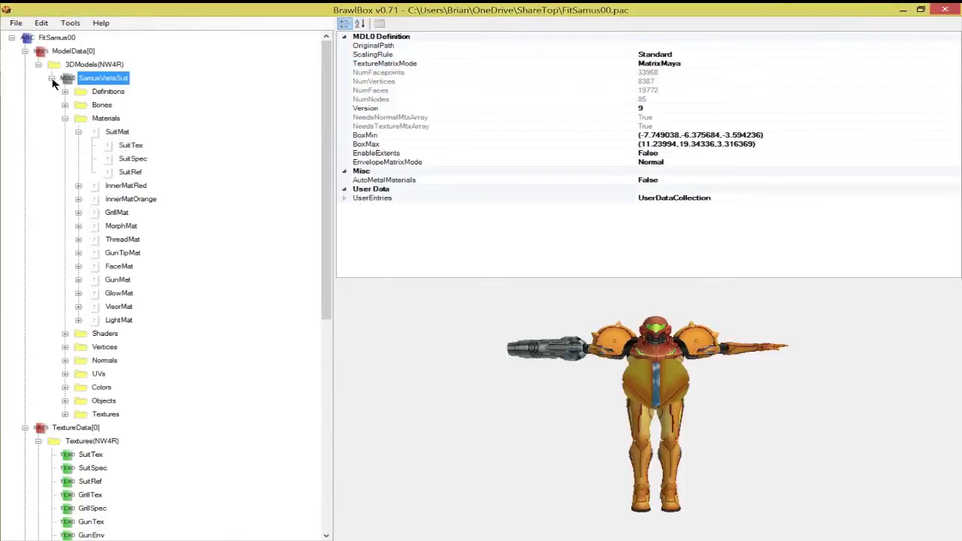
pyautogui.click(78, 132)
pyautogui.click(65, 119)
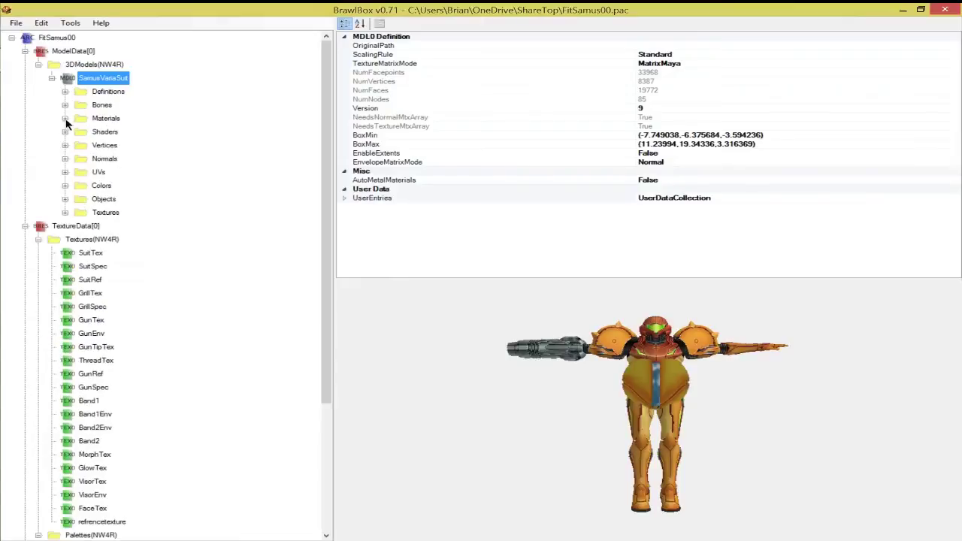
# Compare the SuitTex texture with the imported refrencetexture and view the latter's matching palette entry.
pyautogui.click(73, 253)
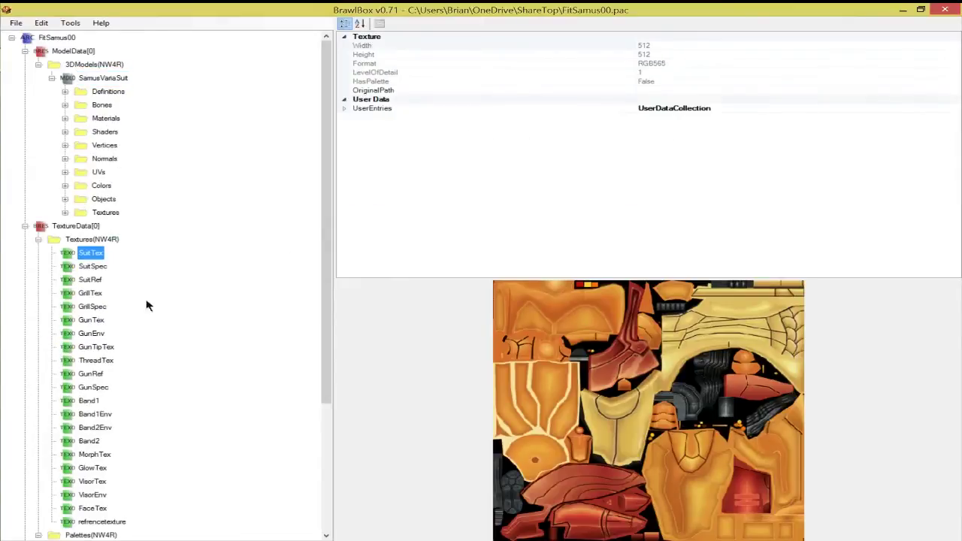
pyautogui.click(113, 522)
pyautogui.scroll(-4, 166, 502)
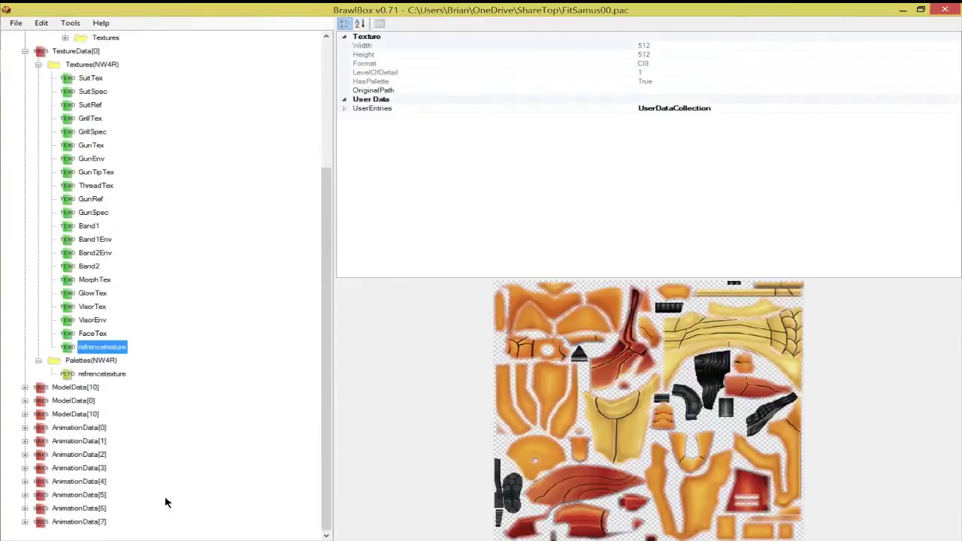
pyautogui.click(78, 374)
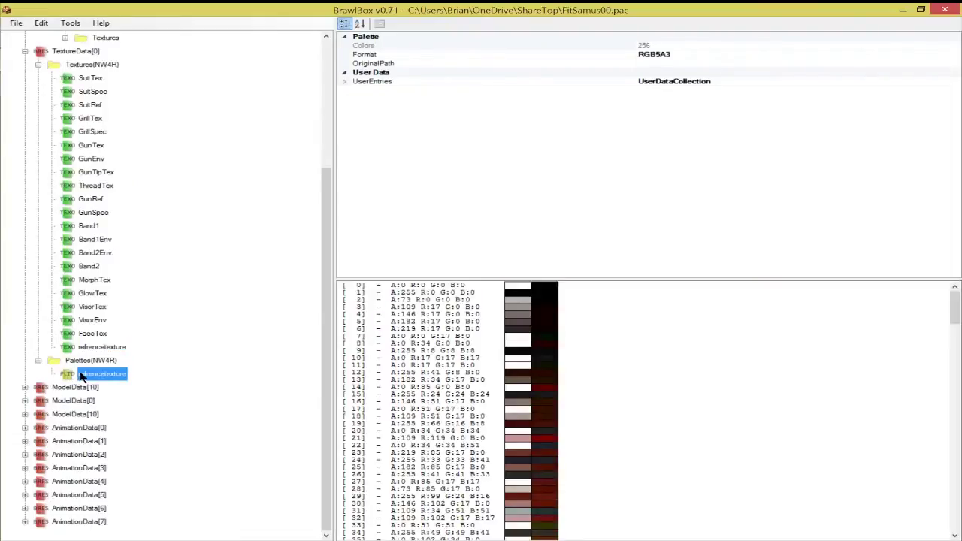
pyautogui.click(87, 348)
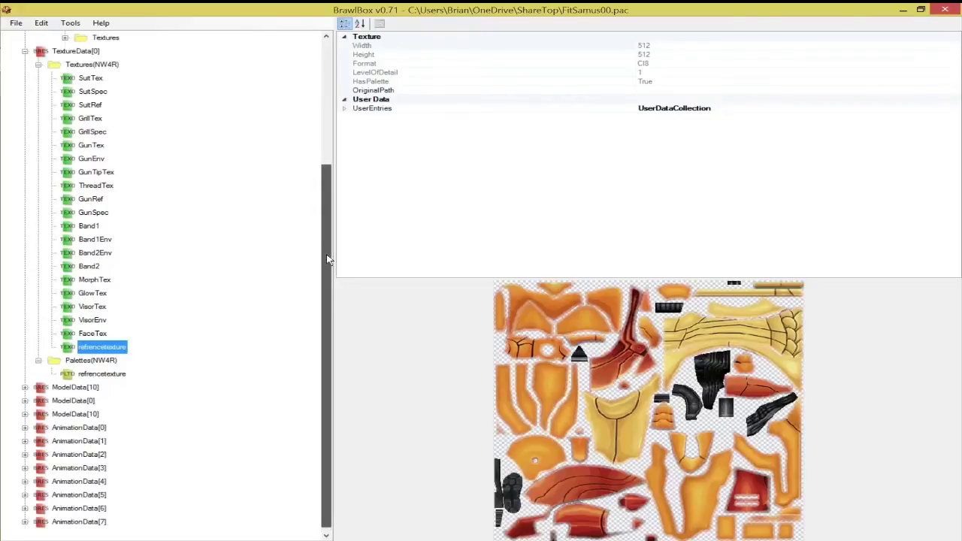
pyautogui.scroll(3, 329, 180)
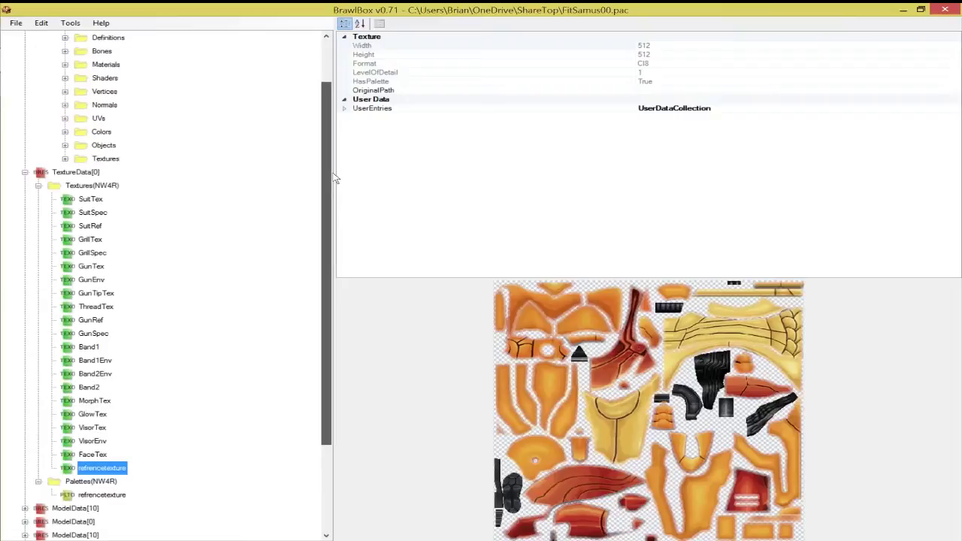
pyautogui.scroll(2, 335, 124)
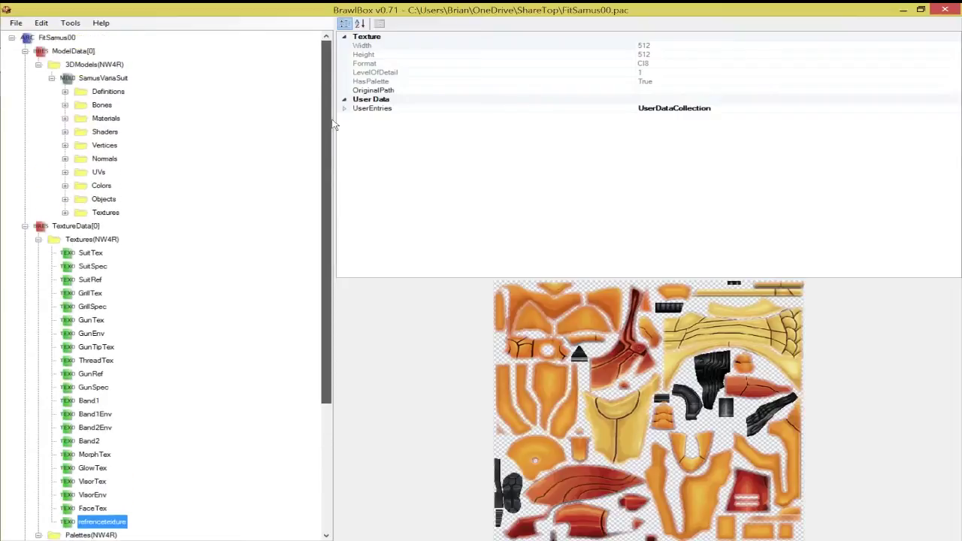
# Check the HasPalette property of the imported refrencetexture and reselect that texture.
pyautogui.scroll(-4, 329, 211)
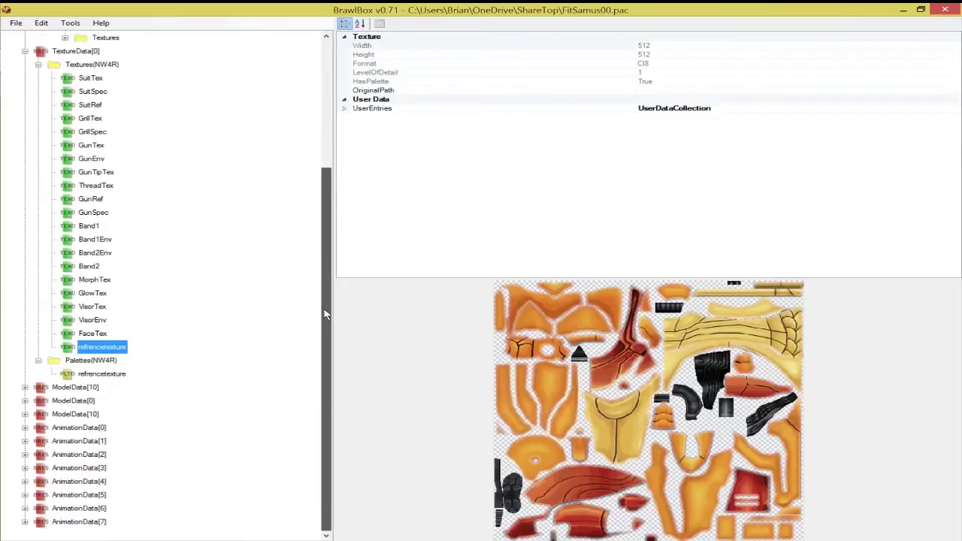
pyautogui.click(382, 81)
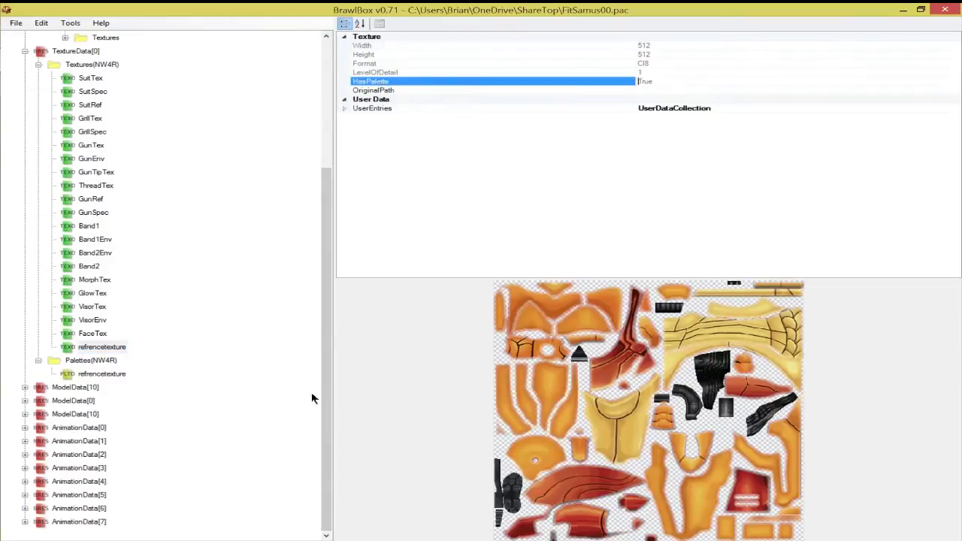
pyautogui.click(98, 347)
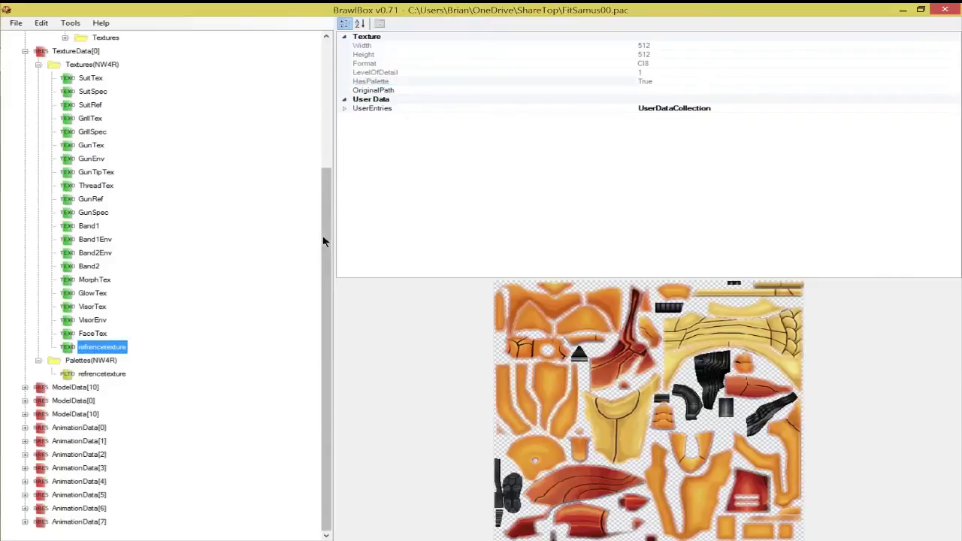
# Start replacing the imported refrencetexture with refrencetexture.png, loading the image into the Advanced Texture Converter.
pyautogui.moveTo(326, 241); pyautogui.dragTo(334, 124)
pyautogui.rightClick(84, 501)
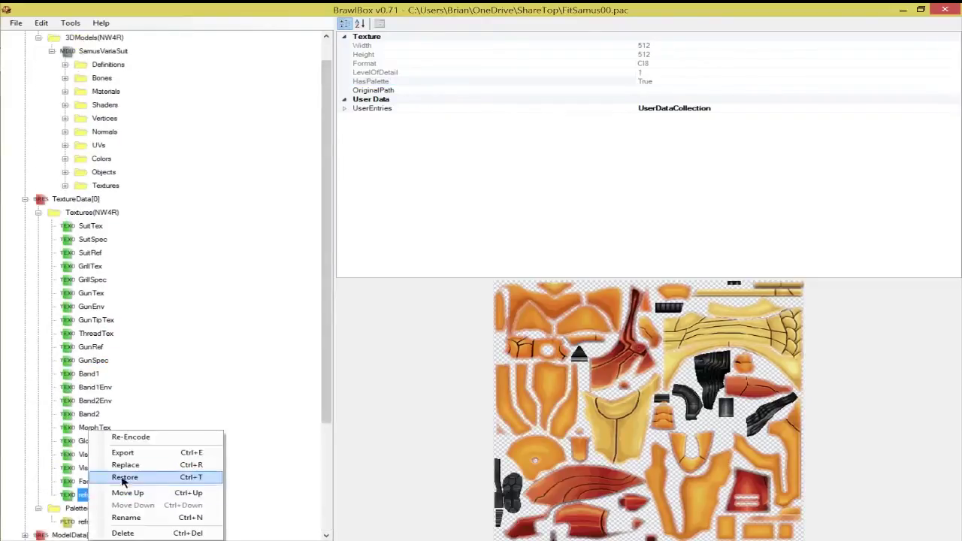
pyautogui.press('Escape')
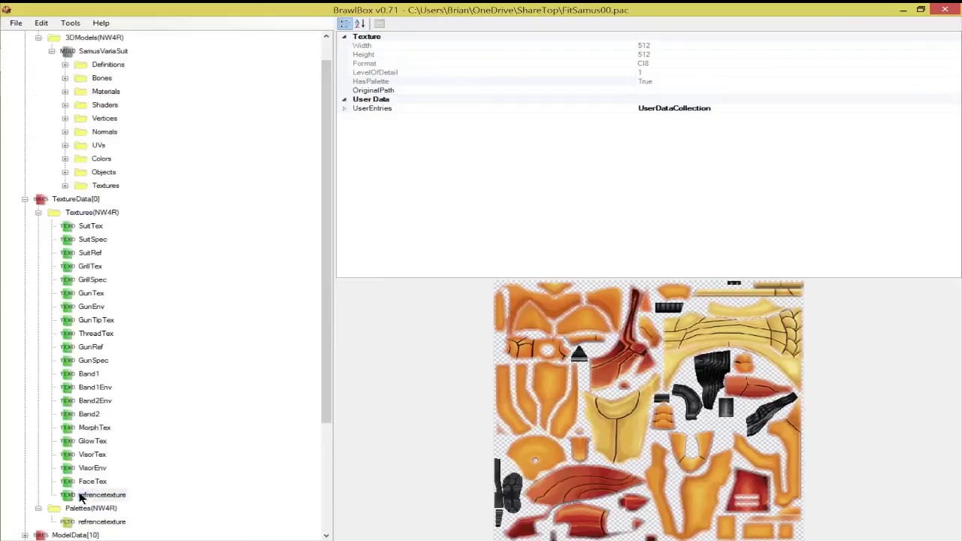
pyautogui.hotkey('ctrl', 'e')
pyautogui.press('Escape')
pyautogui.hotkey('ctrl', 'r')
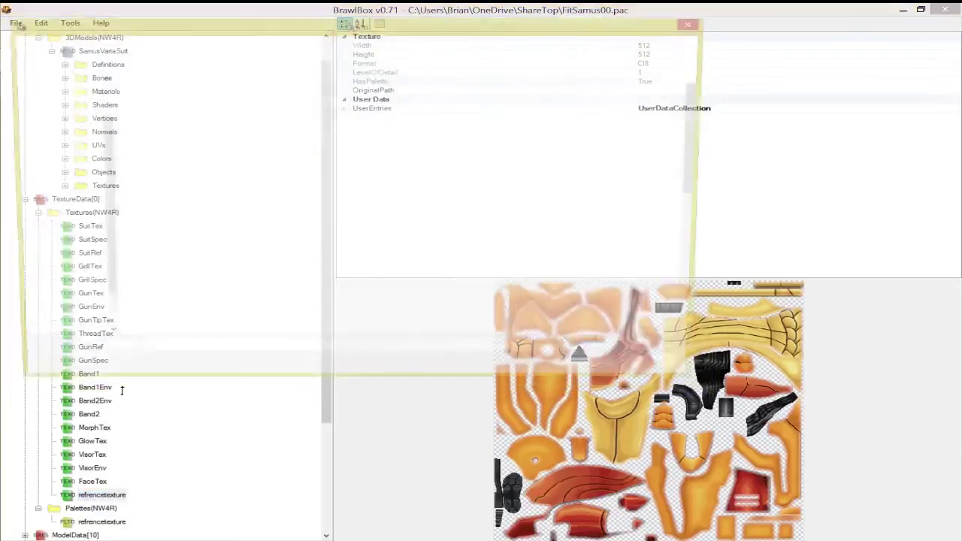
pyautogui.doubleClick(203, 90)
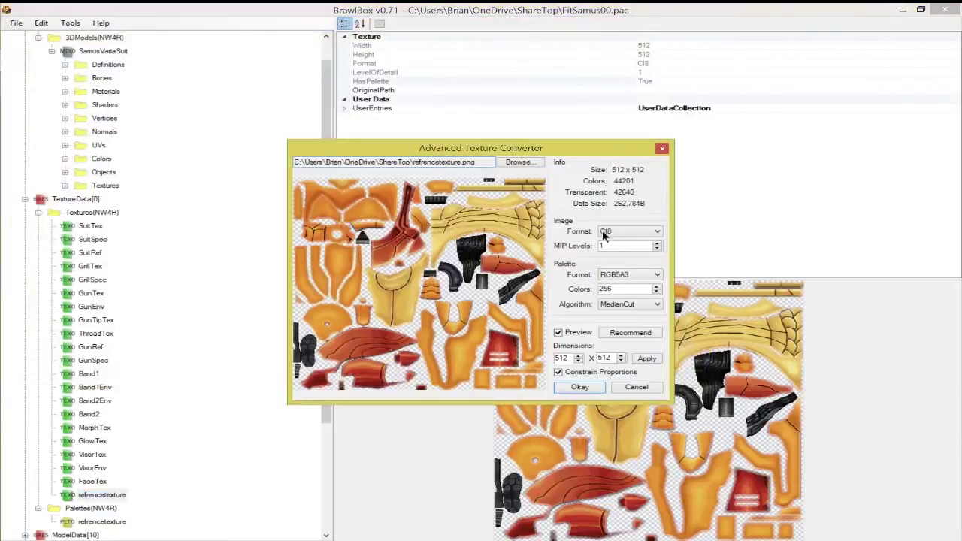
# Enlarge the converter preview and compare the texture in the CMPR image format with CI8, leaving CI8 selected.
pyautogui.click(607, 233)
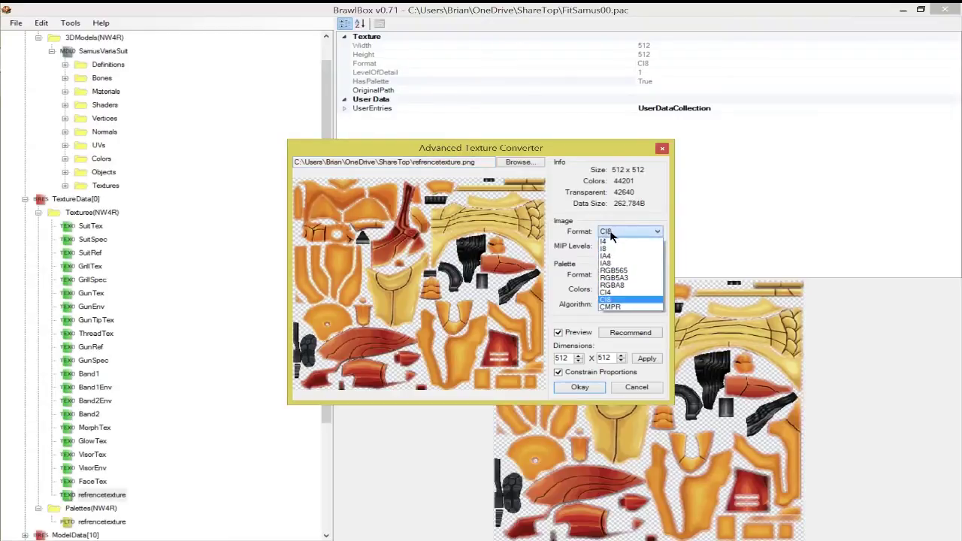
pyautogui.click(610, 233)
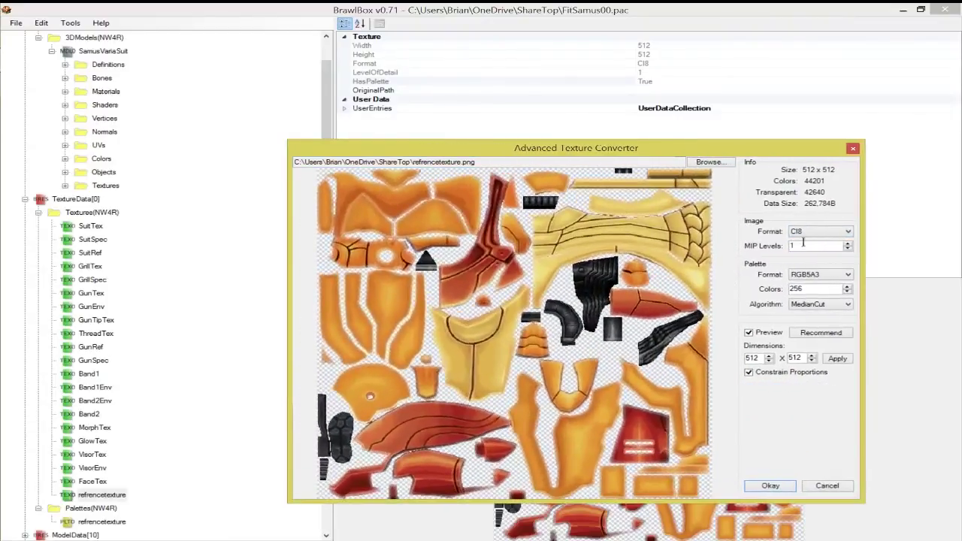
pyautogui.click(805, 232)
pyautogui.click(819, 307)
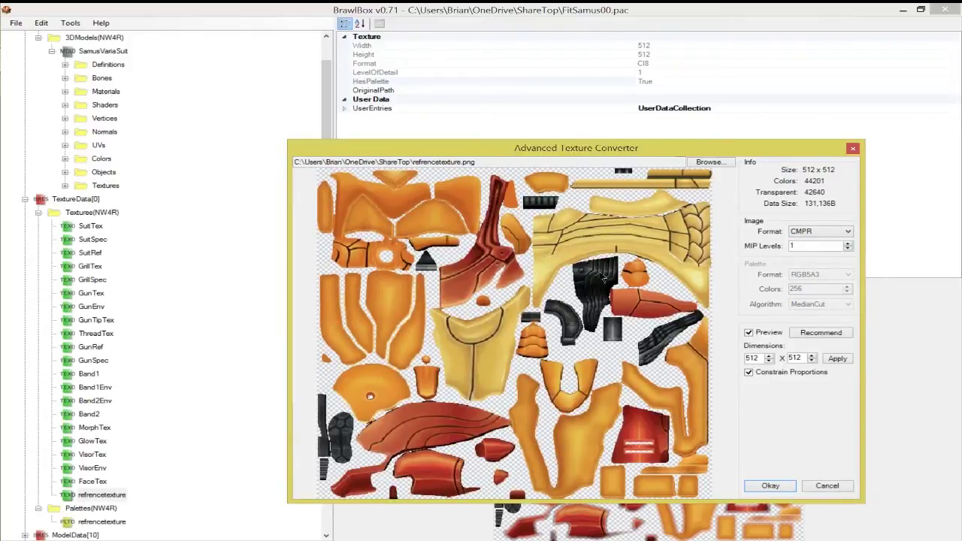
pyautogui.click(808, 232)
pyautogui.click(800, 306)
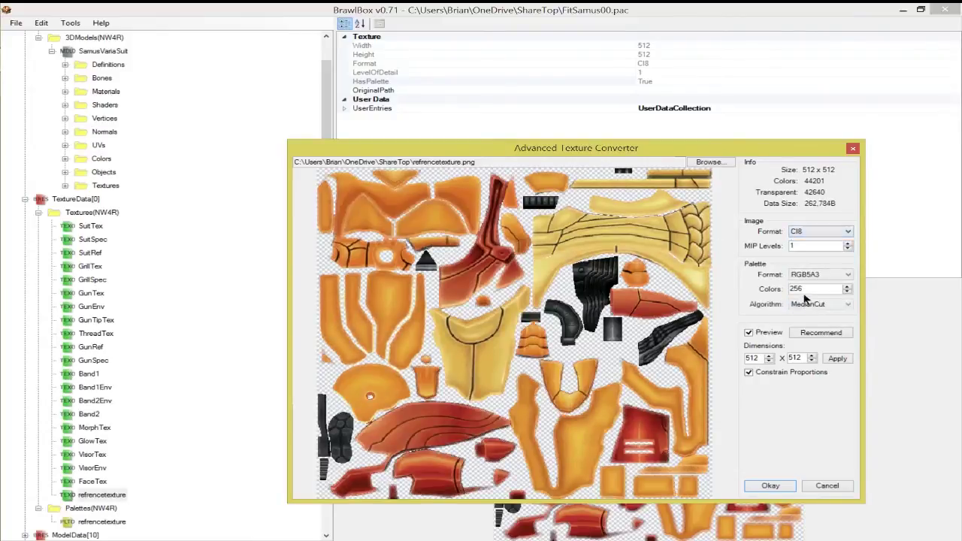